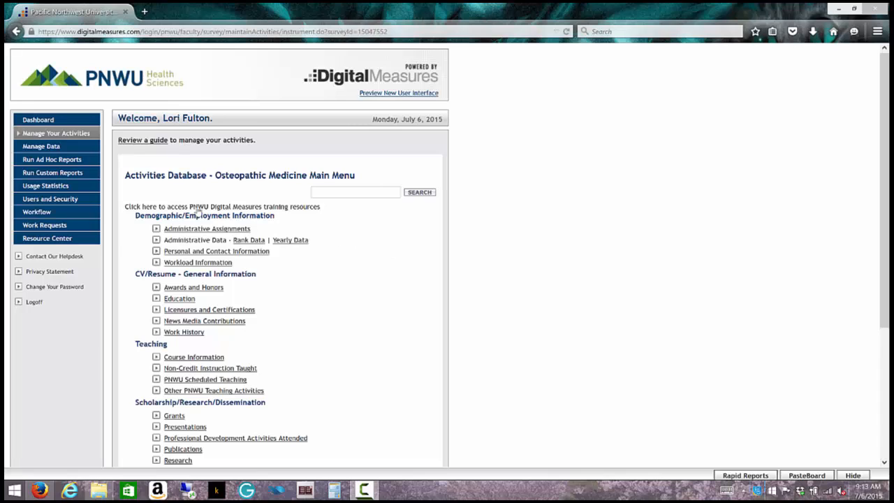
Step: Open the training resources page, expand Faculty and Staff/Supervisor Training Resources, then return to the activities menu
left_click(311, 209)
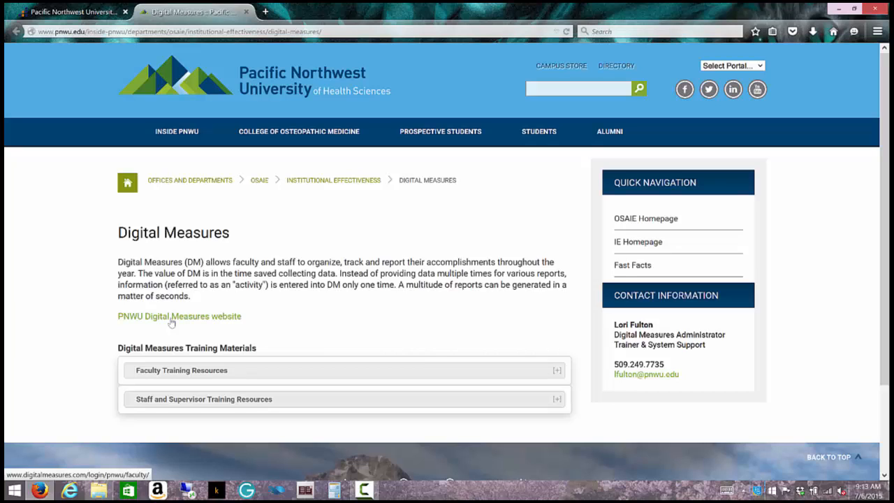
left_click(364, 376)
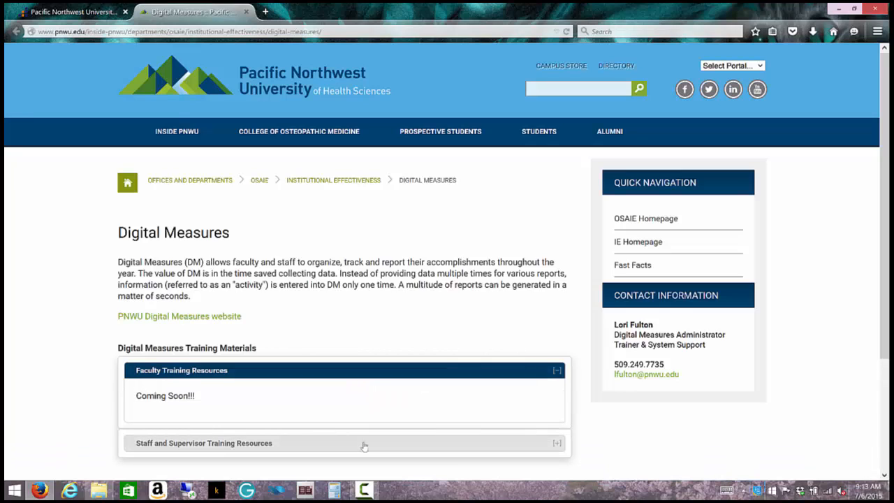
left_click(364, 444)
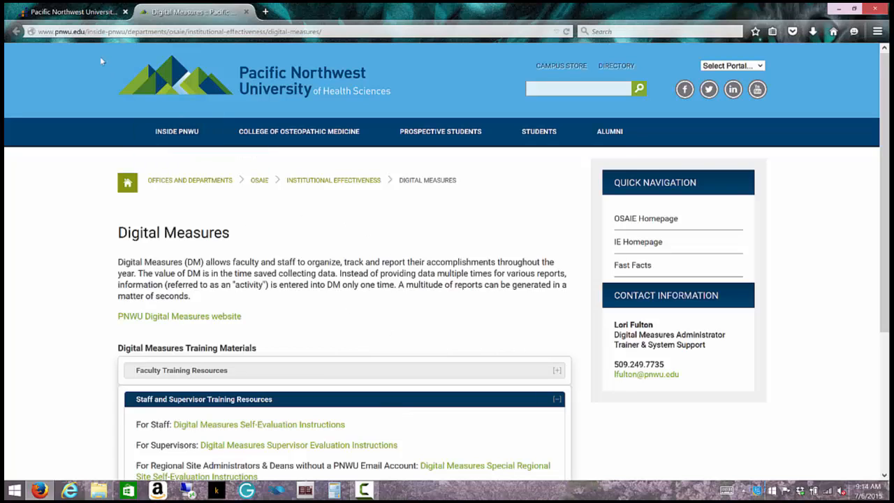
left_click(65, 14)
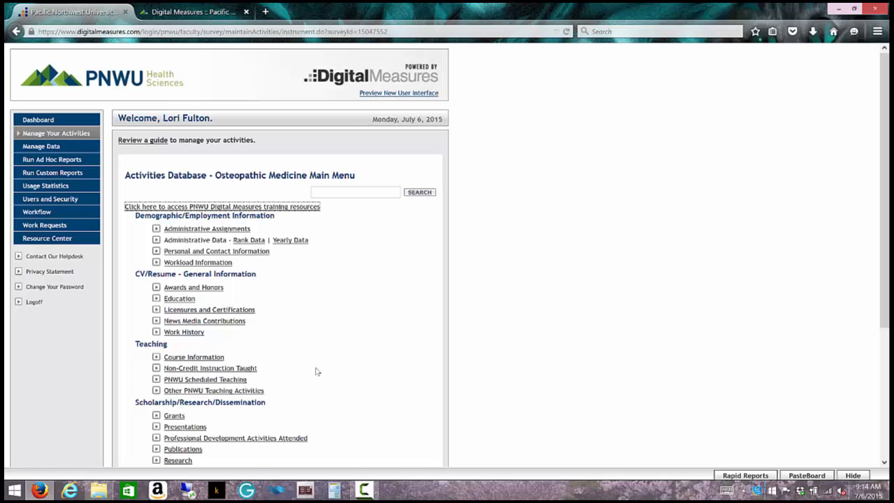
scroll(317, 371, "down", 1)
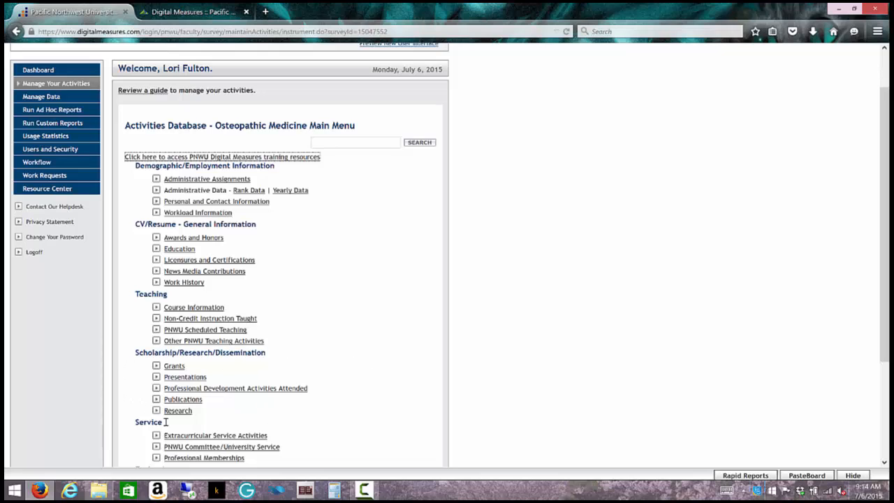
scroll(371, 353, "down", 1)
scroll(371, 354, "down", 3)
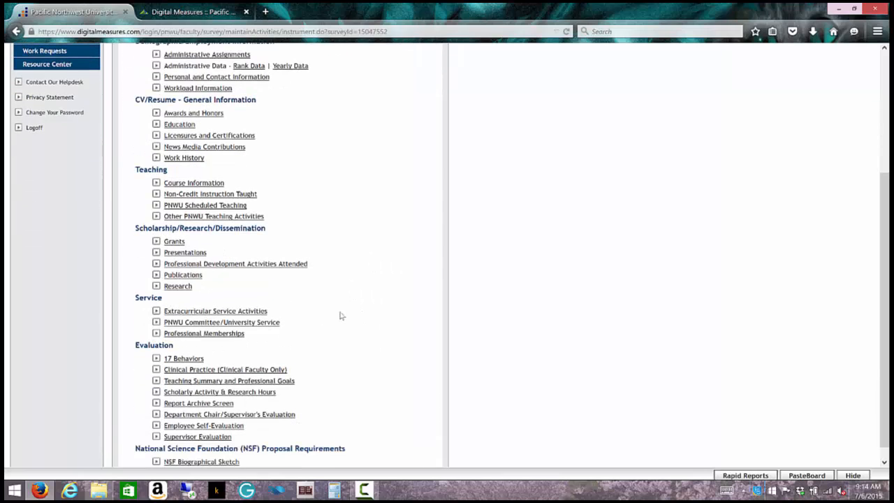
scroll(342, 318, "down", 1)
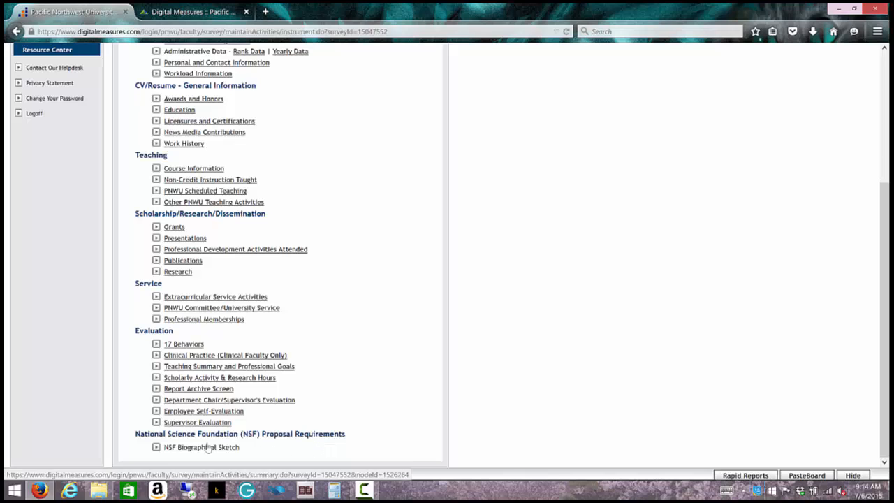
scroll(364, 368, "up", 4)
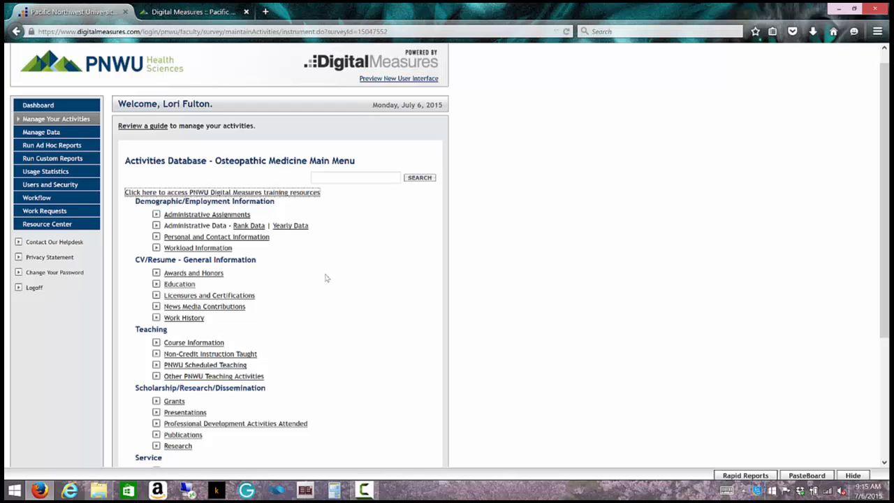
left_click(212, 274)
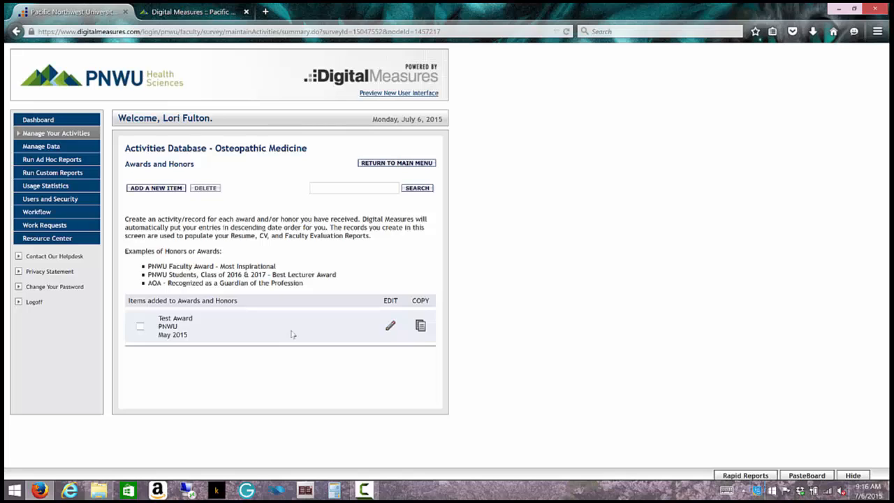
left_click(73, 138)
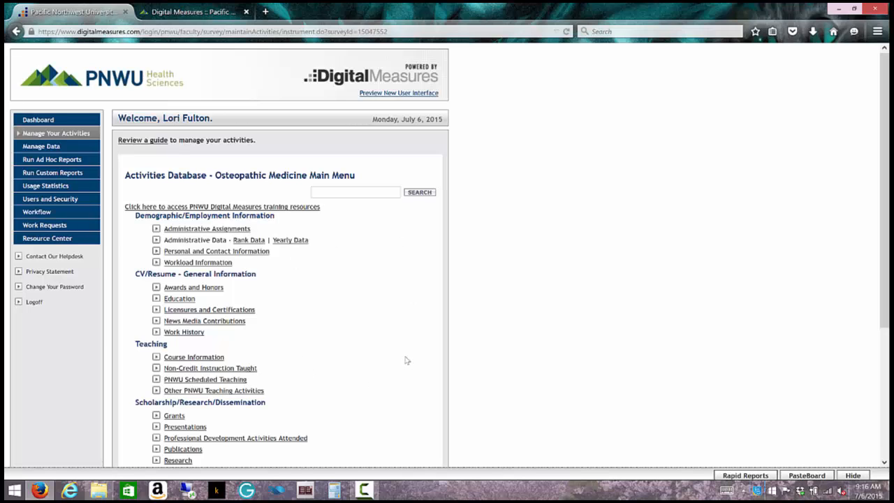
left_click(199, 287)
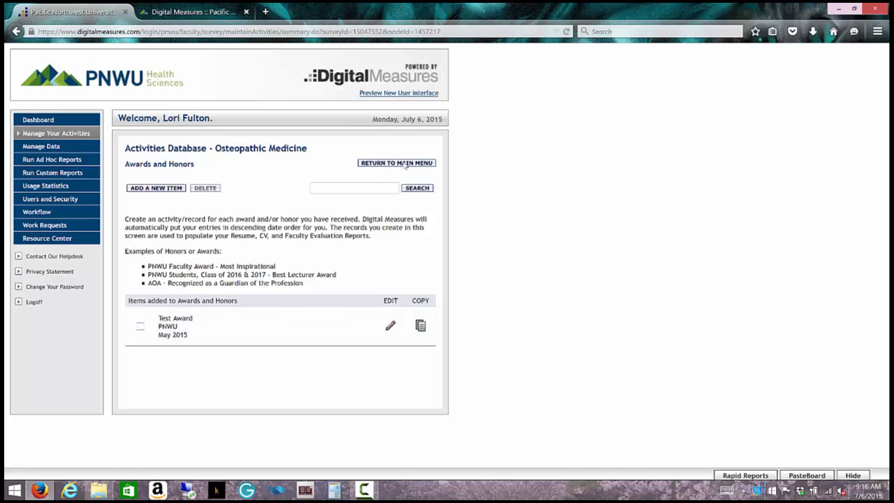
left_click(398, 164)
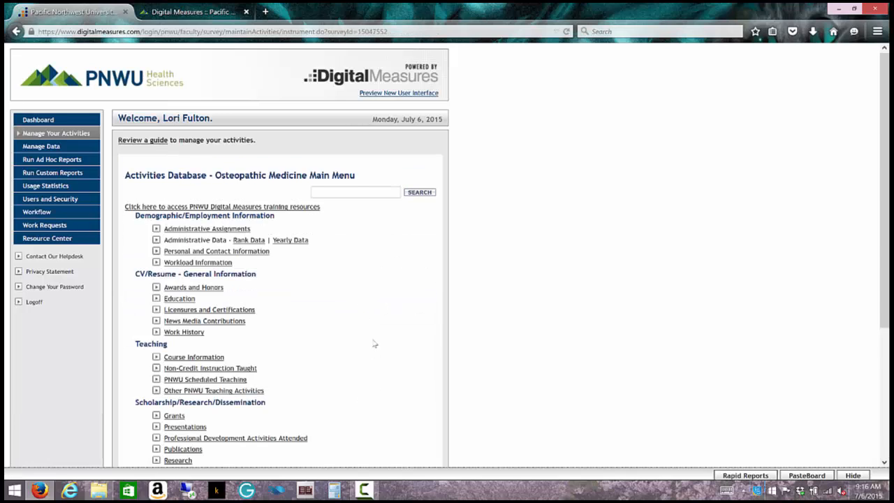
left_click(216, 288)
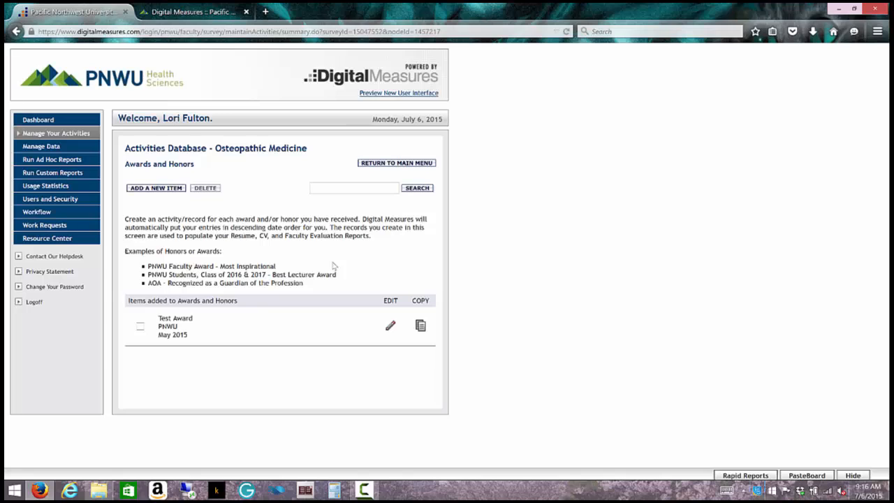
left_click(376, 163)
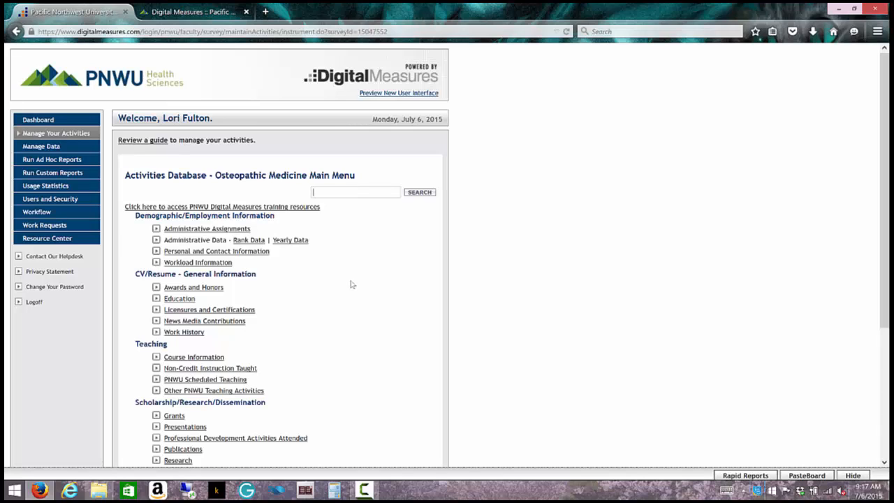
type("SGA")
left_click(423, 193)
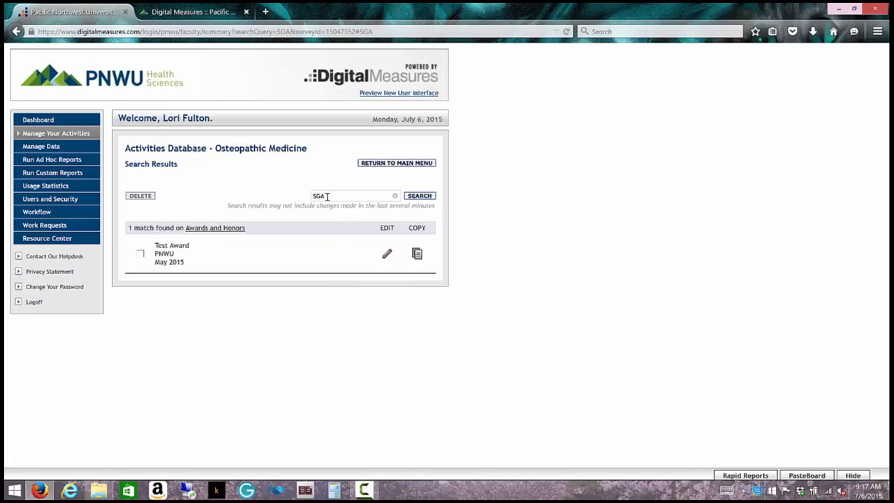
left_click(387, 255)
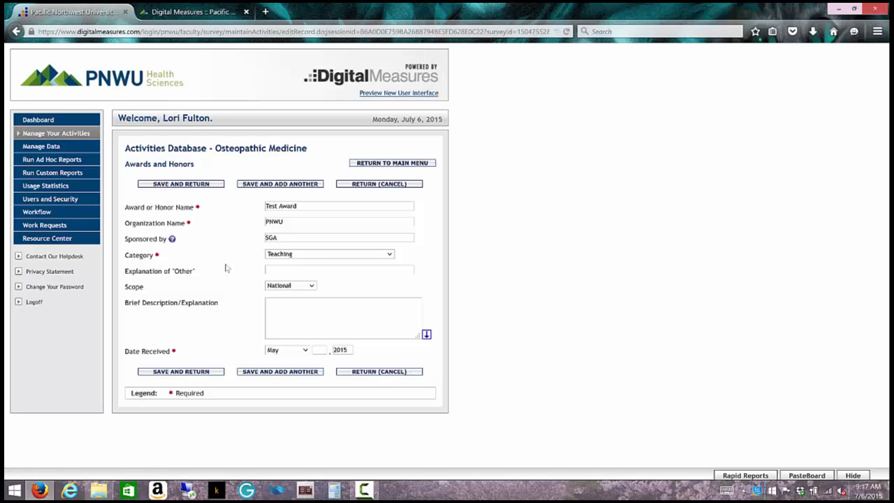
left_click(353, 186)
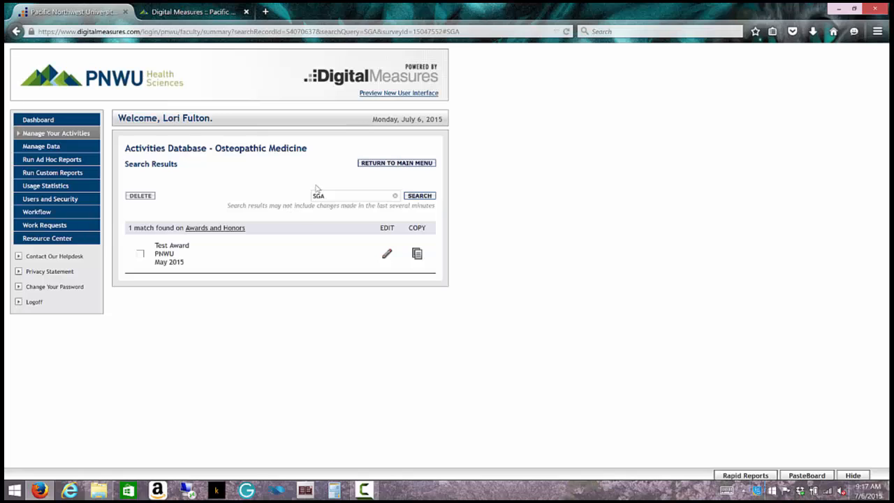
left_click(374, 167)
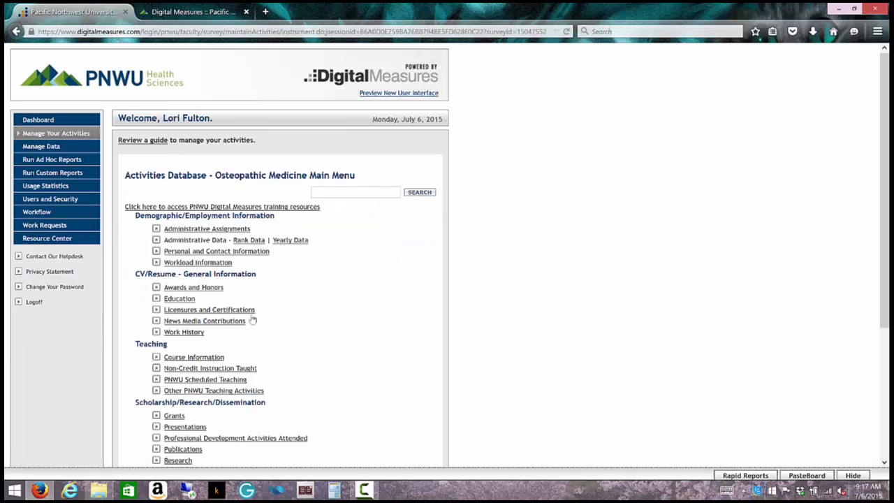
Step: Create a new Awards and Honors entry named 'Test 2' with organization 'Test organiazation'
left_click(190, 290)
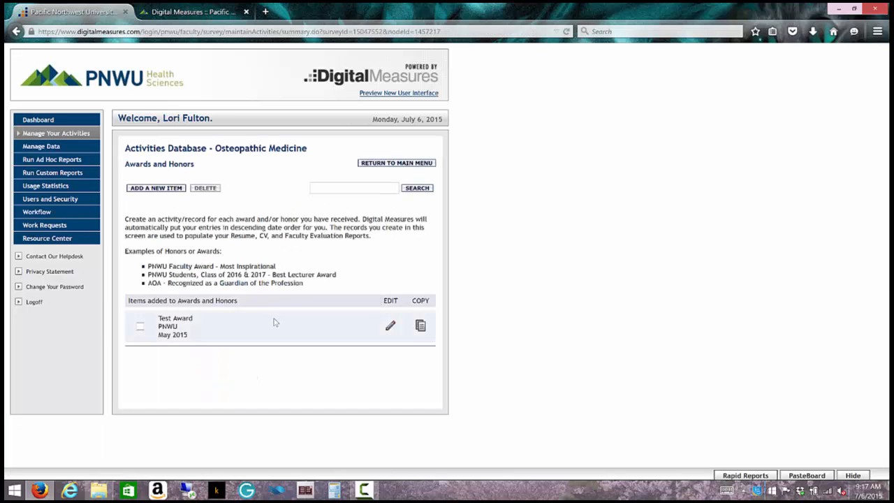
left_click(169, 189)
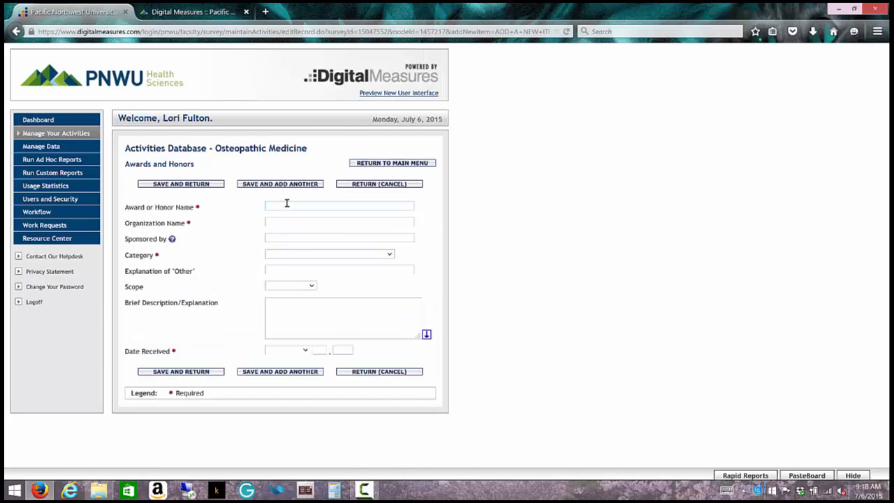
type("Test 2")
type("Test organ")
type("iaza")
type("tion")
Step: Set the award's Date Received to May 2015 and attempt to save it
left_click(305, 351)
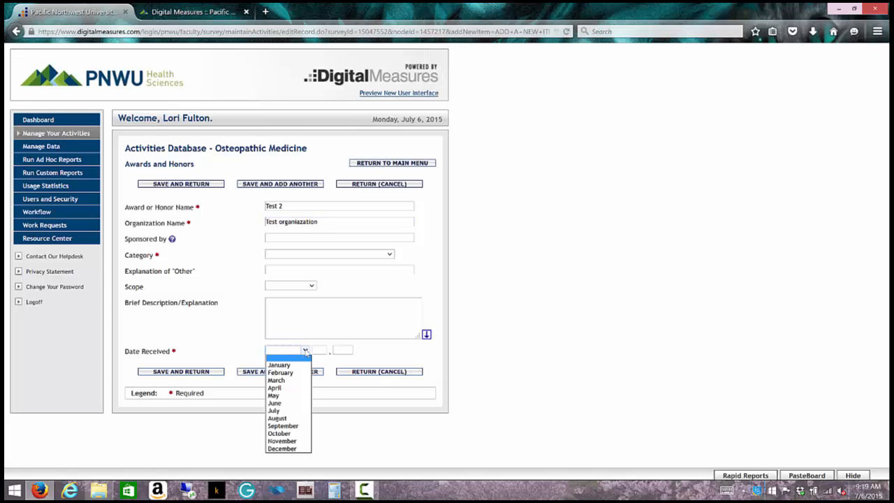
left_click(278, 395)
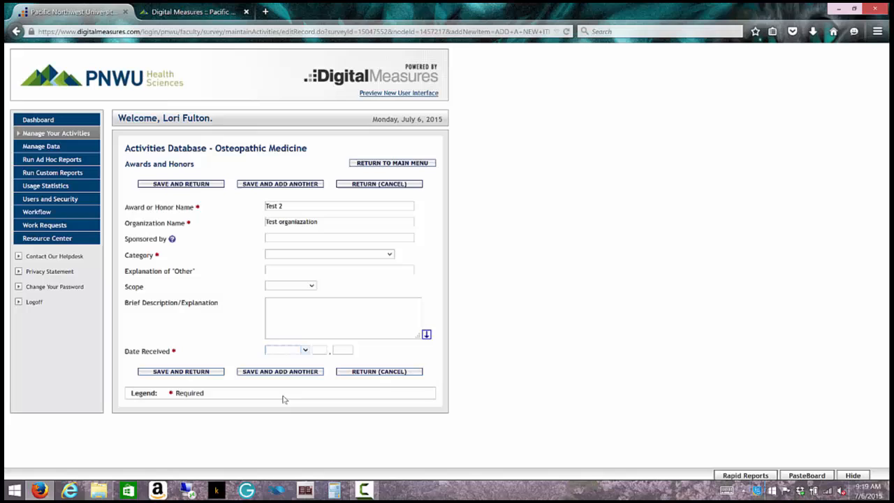
left_click(345, 350)
type("2015")
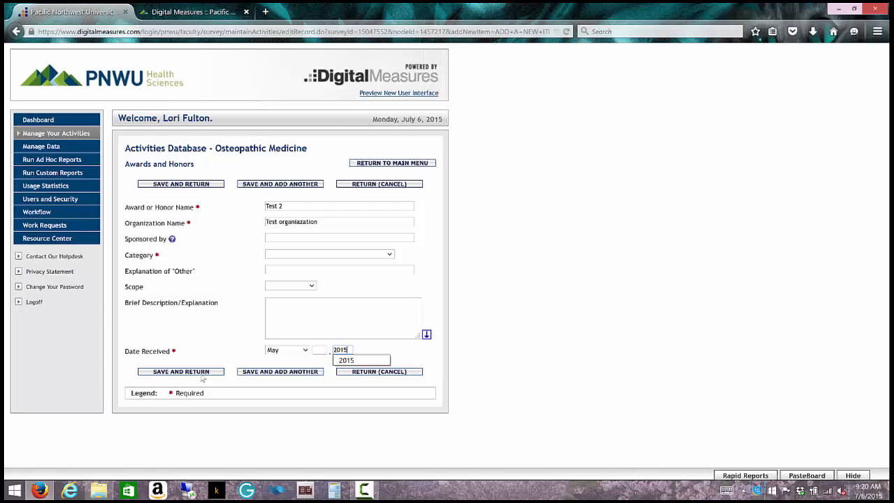
left_click(202, 373)
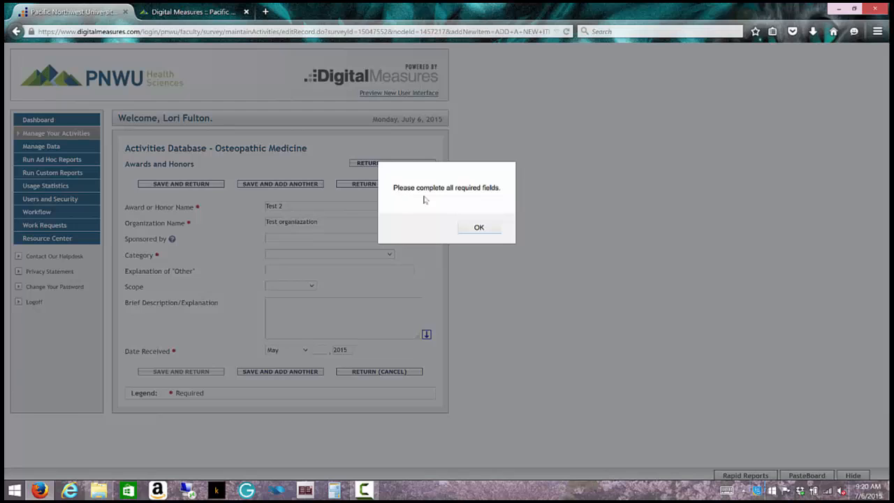
Step: Dismiss the required-fields alert and set the award Category to Service, Professional
left_click(471, 234)
left_click(389, 254)
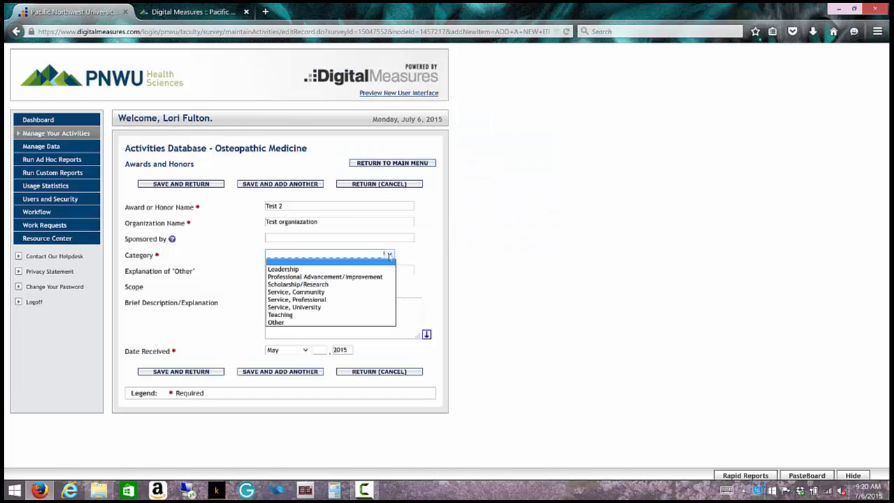
left_click(368, 302)
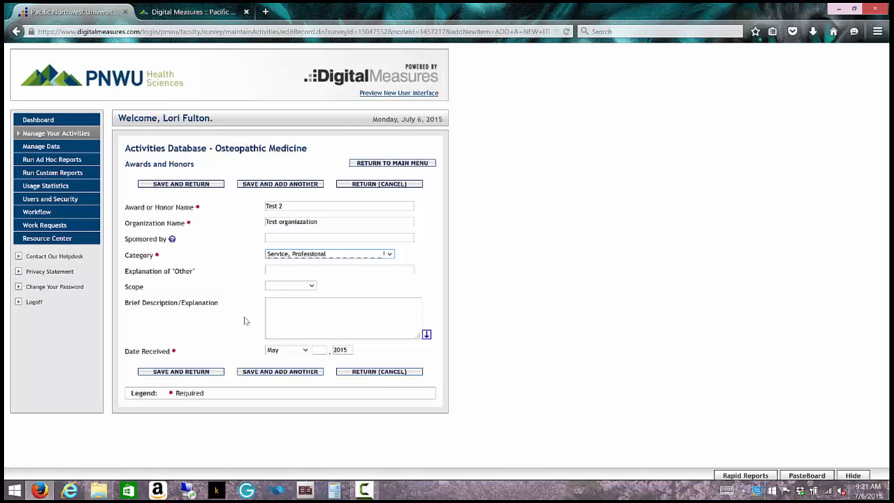
Step: Save the Test 2 award and tick its row in the Awards and Honors list
left_click(175, 375)
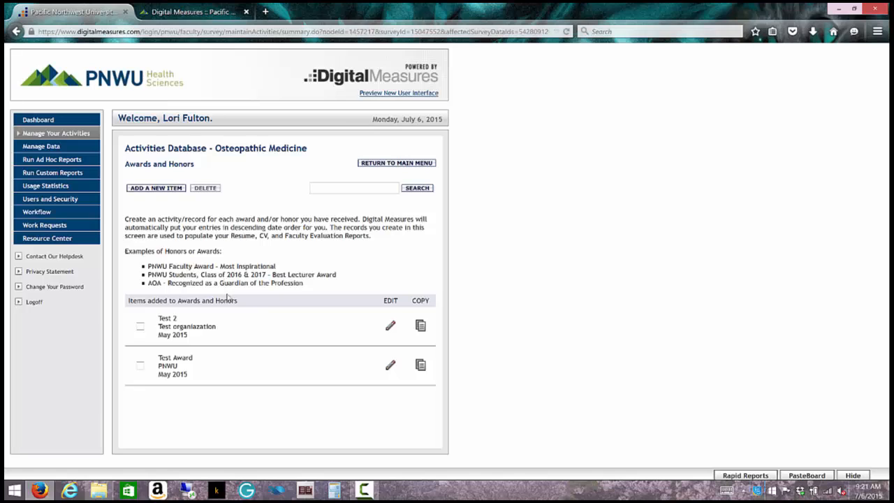
left_click(140, 329)
Step: Select only the Test 2 record and delete it, confirming the deletion
left_click(142, 365)
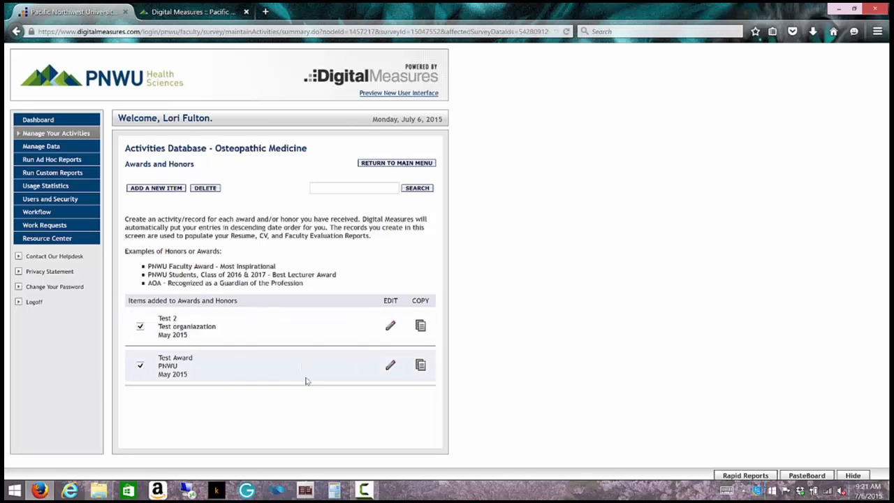
left_click(141, 327)
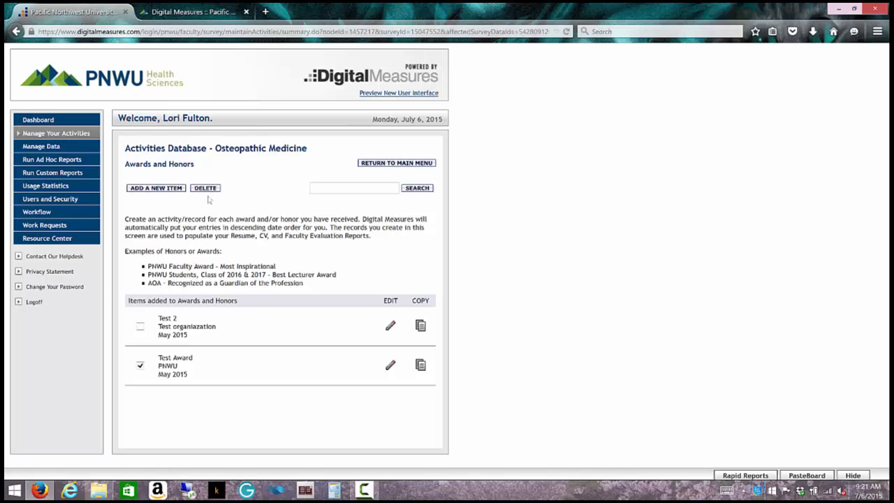
left_click(140, 365)
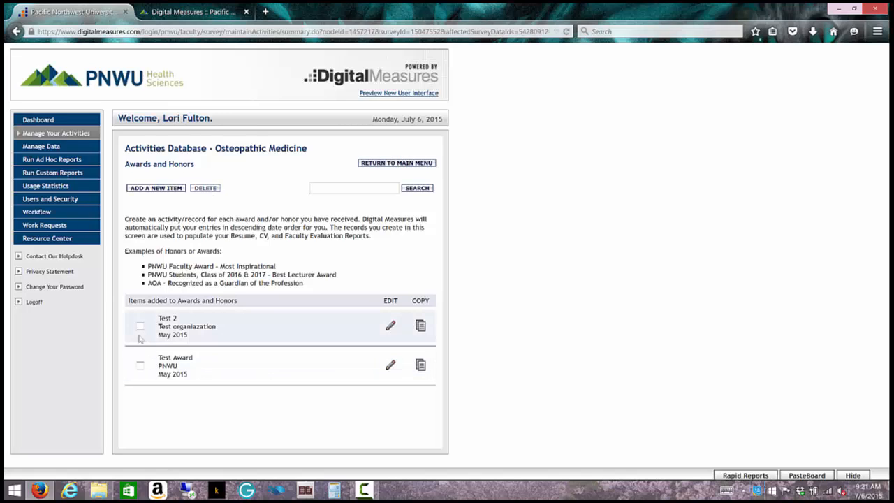
left_click(141, 326)
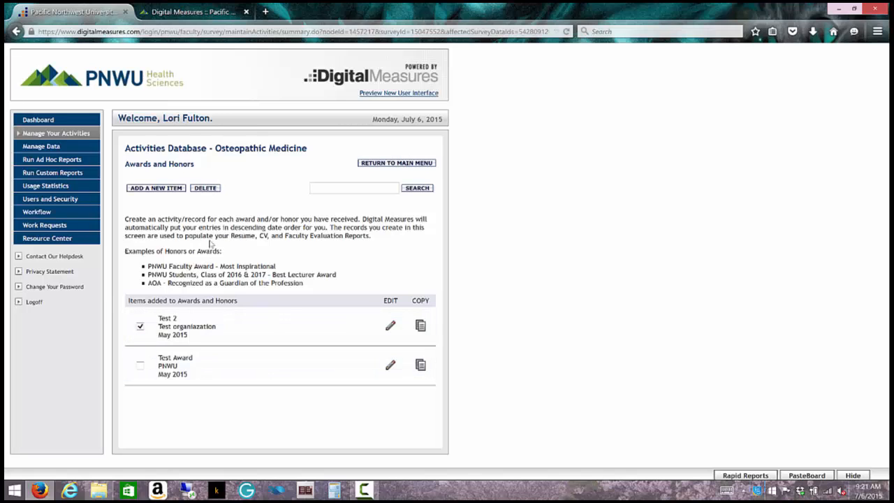
left_click(205, 188)
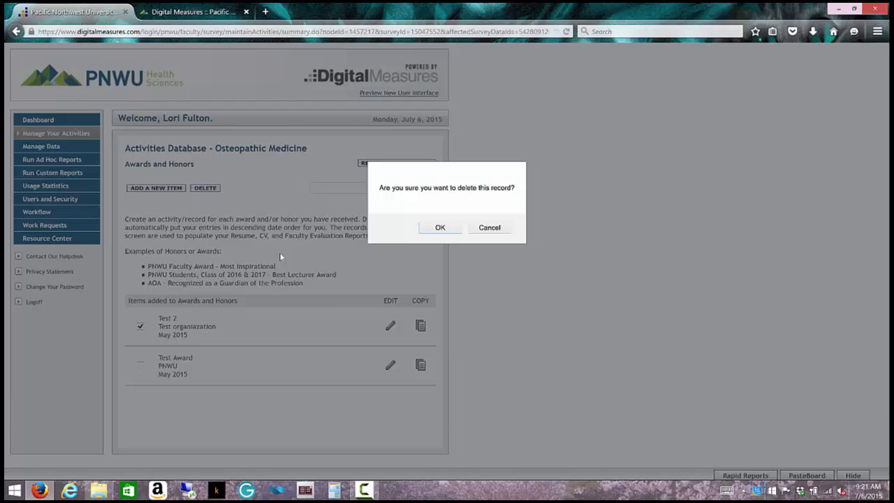
left_click(438, 229)
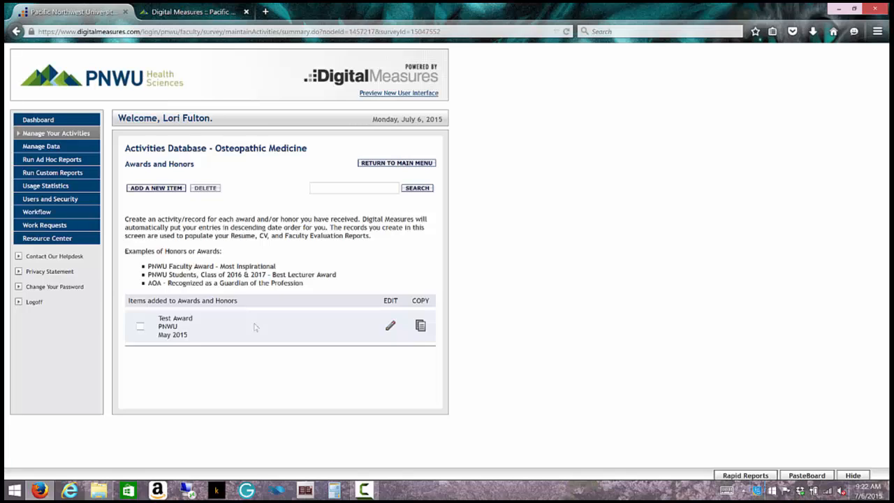
Step: Copy Test Award, change its Date Received year to 2014, and save the copy
left_click(420, 327)
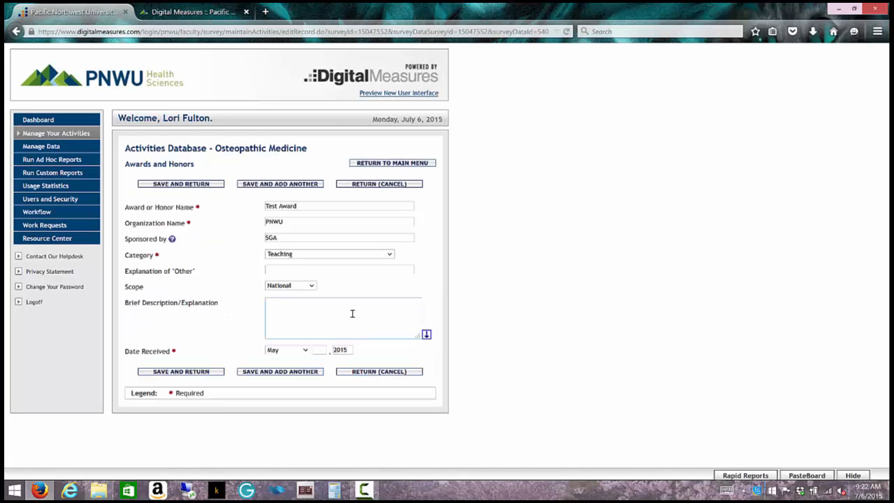
left_click(347, 350)
key("BackSpace")
type("4")
left_click(179, 373)
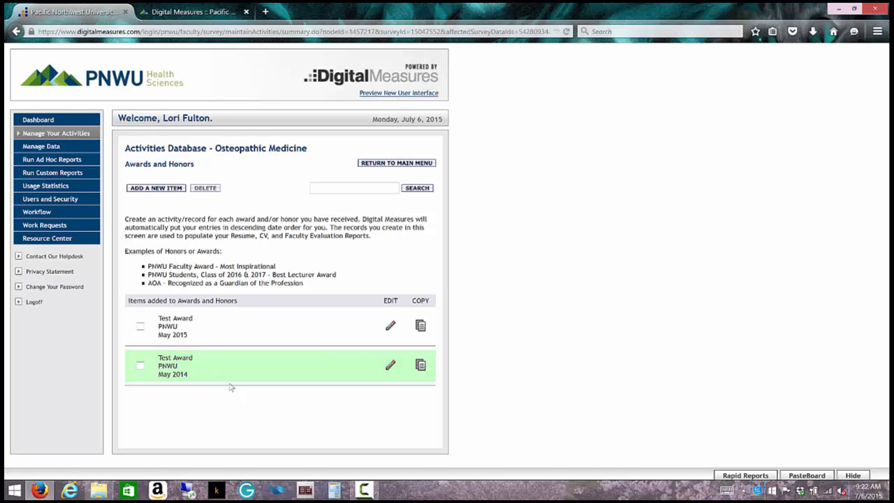
left_click(391, 366)
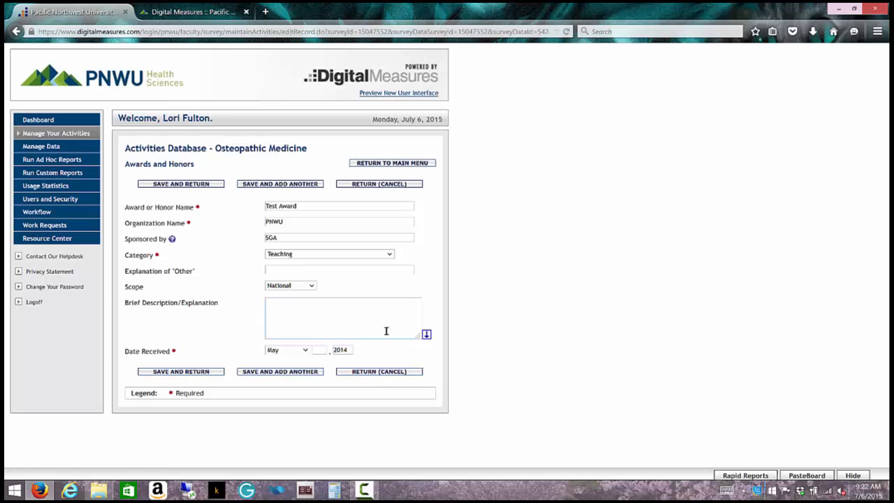
left_click(386, 377)
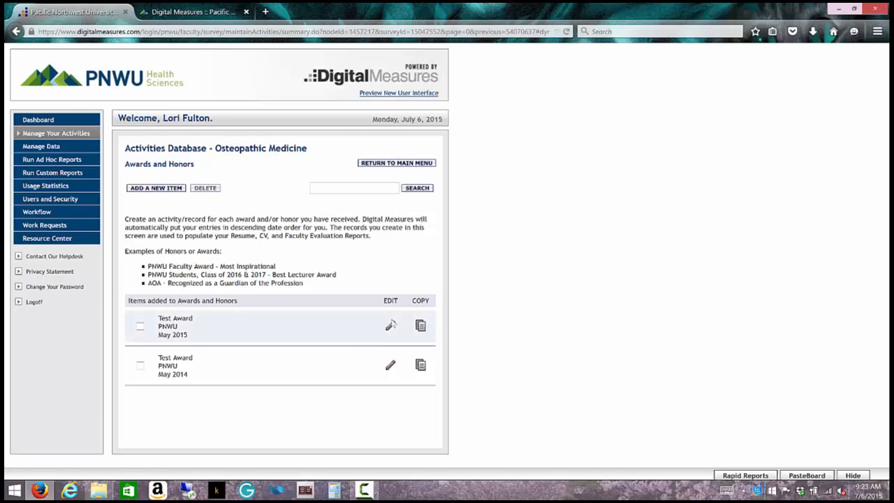
Step: Open the May 2015 Test Award record for editing
left_click(391, 327)
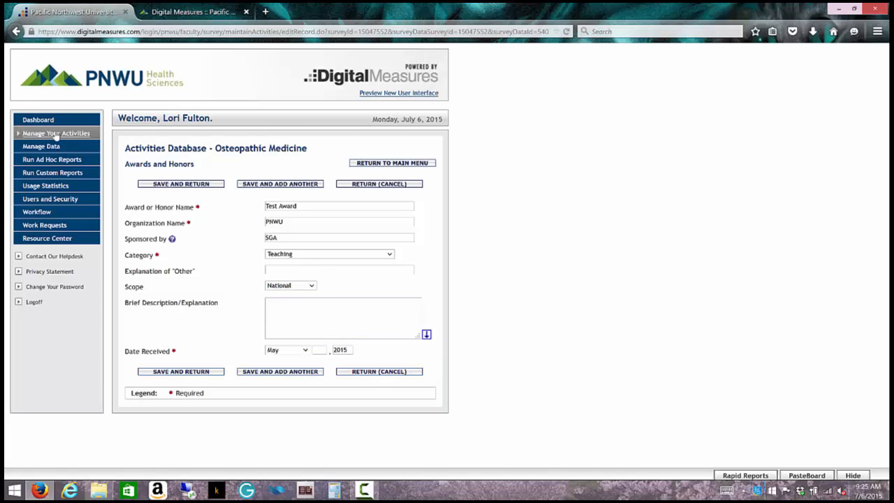
Step: Go to Run Custom Reports and select the Resume report
left_click(58, 178)
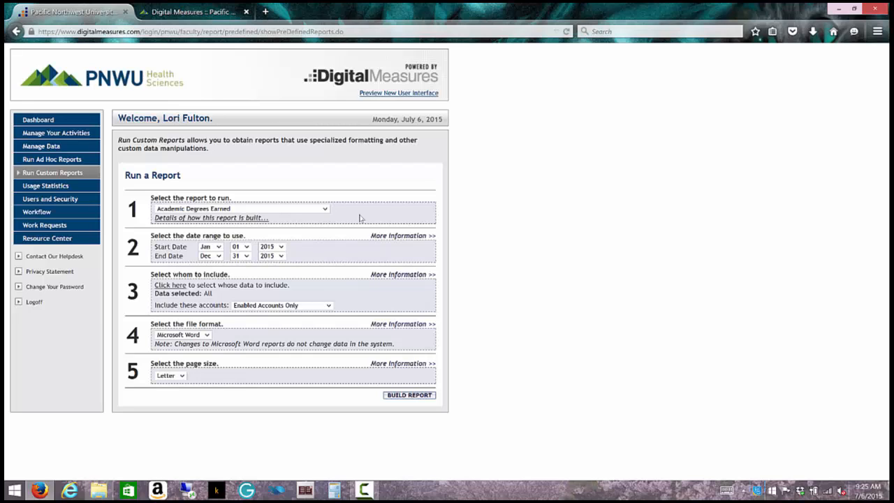
left_click(324, 210)
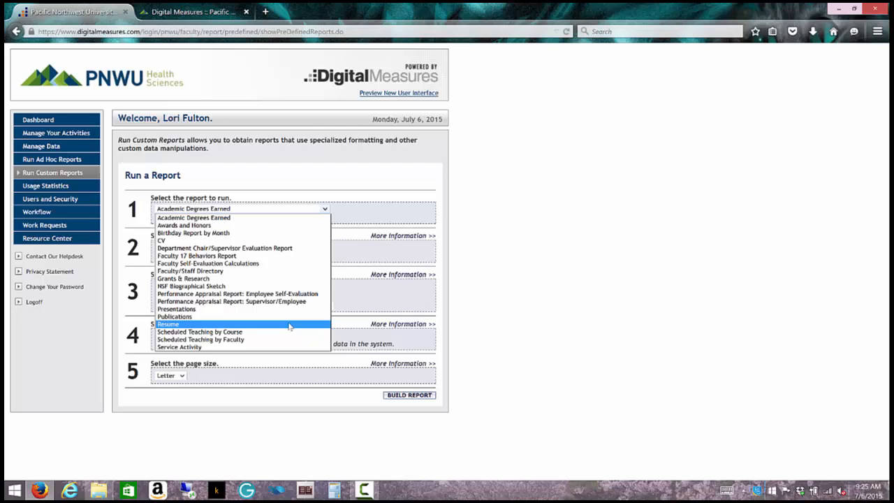
left_click(289, 324)
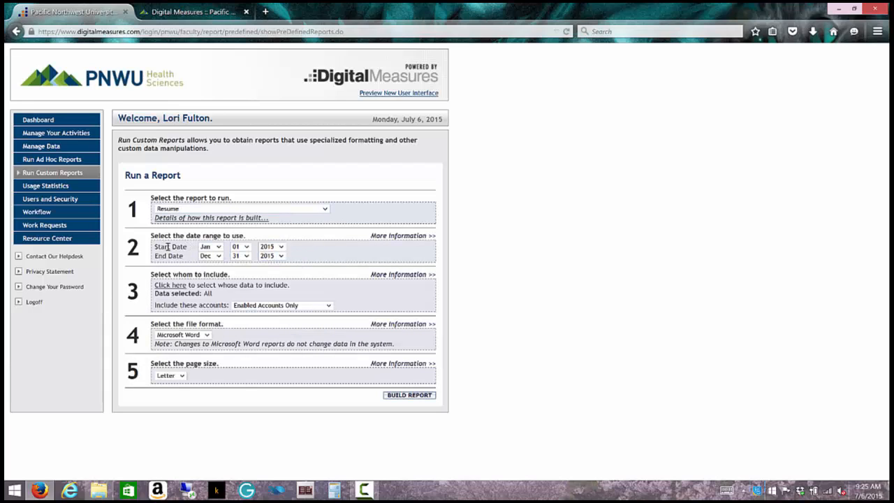
Step: Change the Resume report's start date year to 1989
left_click(280, 247)
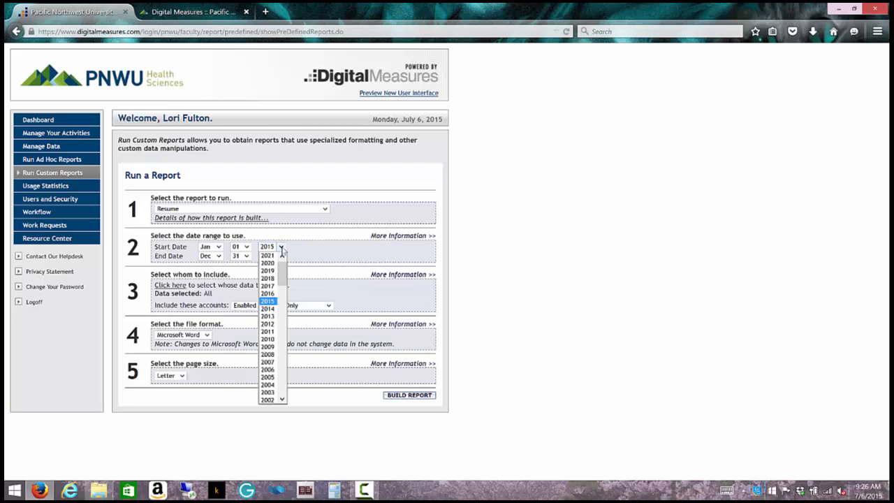
left_click_drag(281, 271, 279, 320)
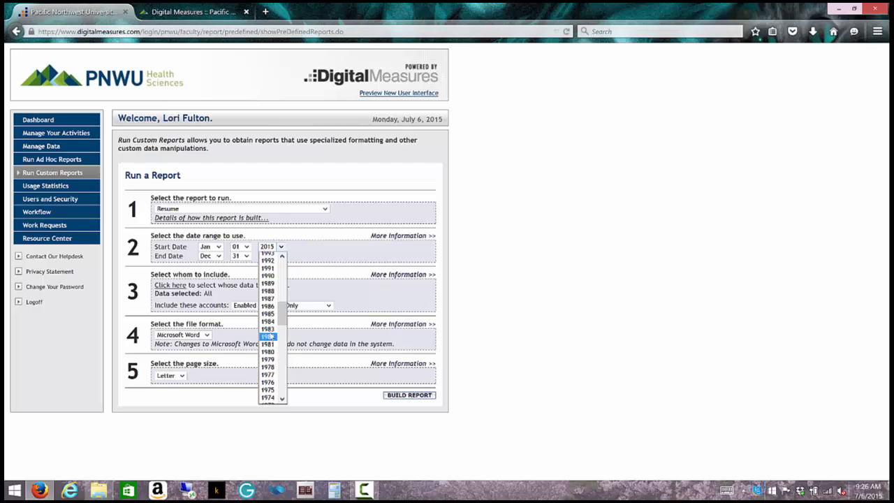
left_click(275, 283)
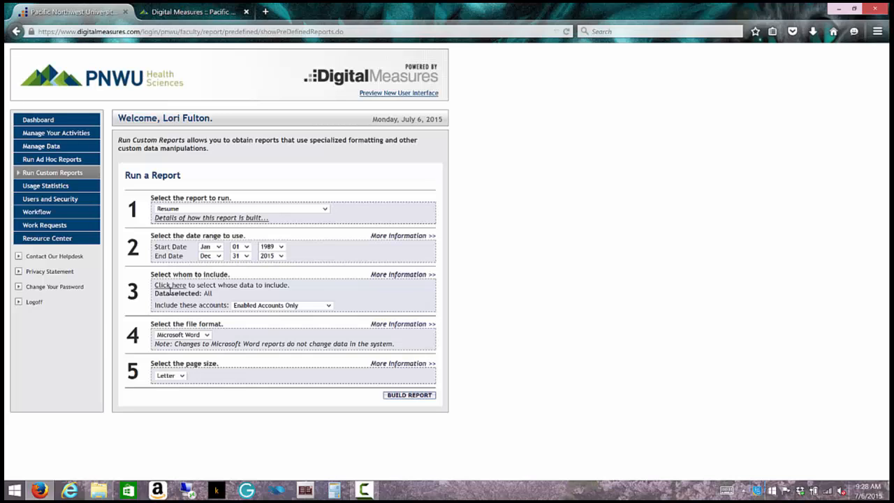
Step: Limit the Resume report's data to your own name under Individual and save the selection
left_click(170, 286)
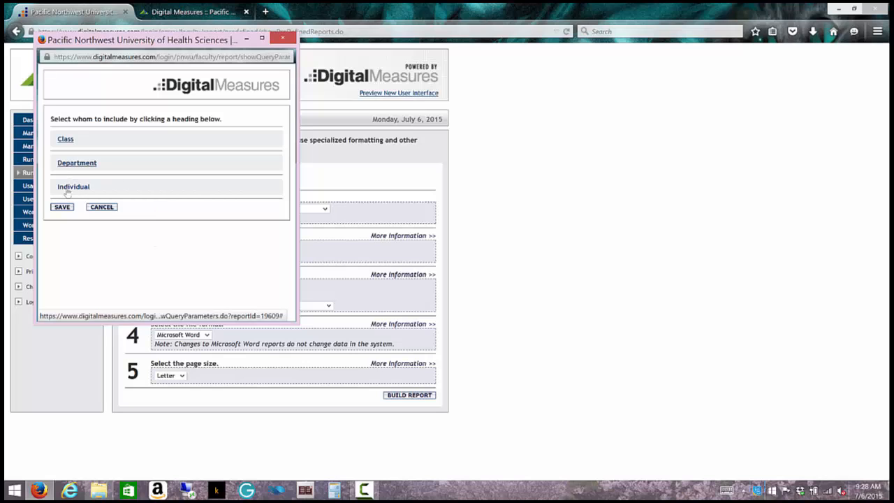
left_click(67, 188)
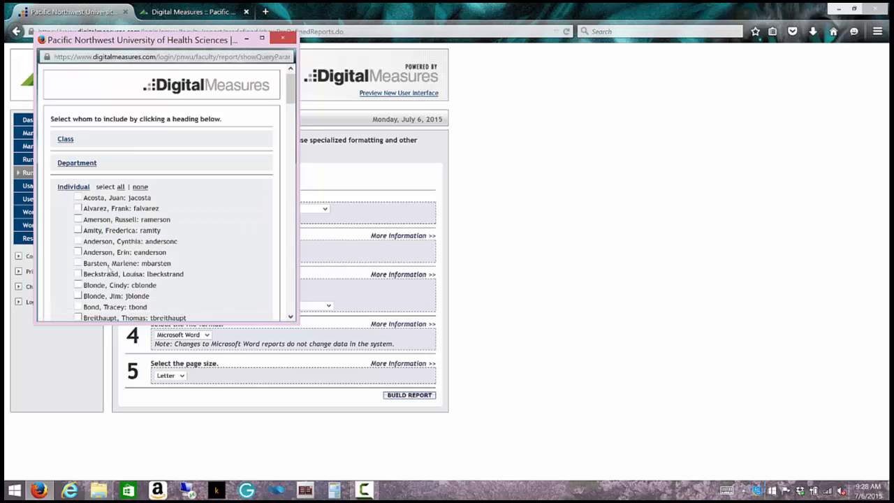
scroll(109, 269, "down", 10)
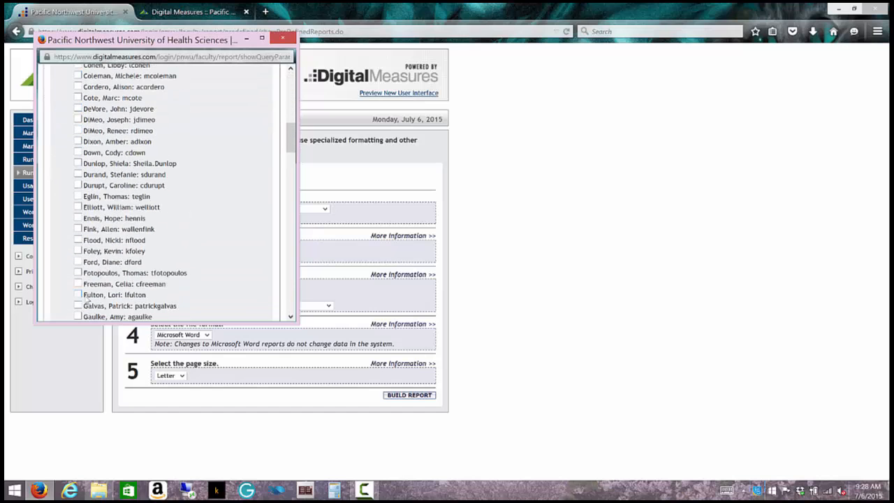
left_click(79, 295)
scroll(109, 285, "up", 5)
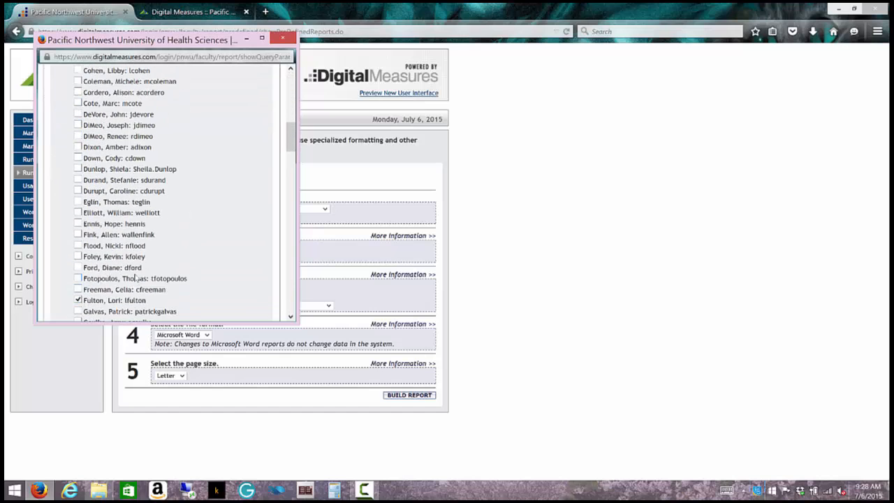
scroll(138, 290, "down", 15)
scroll(139, 289, "down", 15)
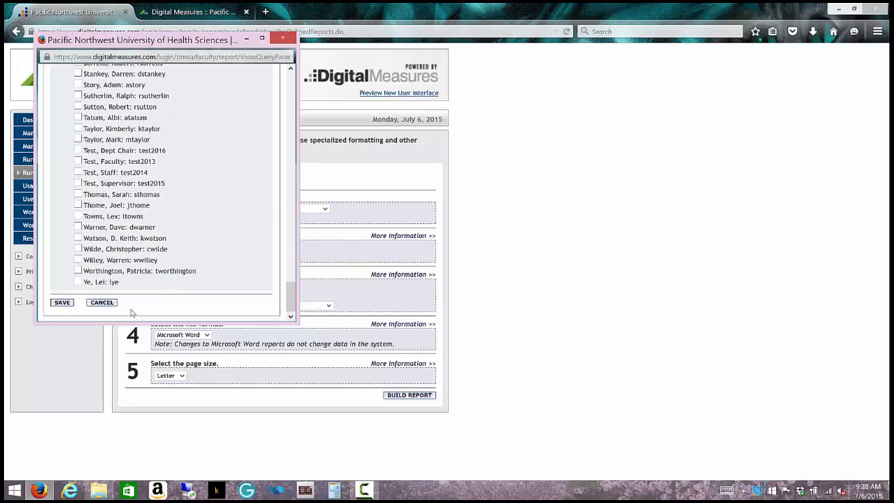
left_click(61, 302)
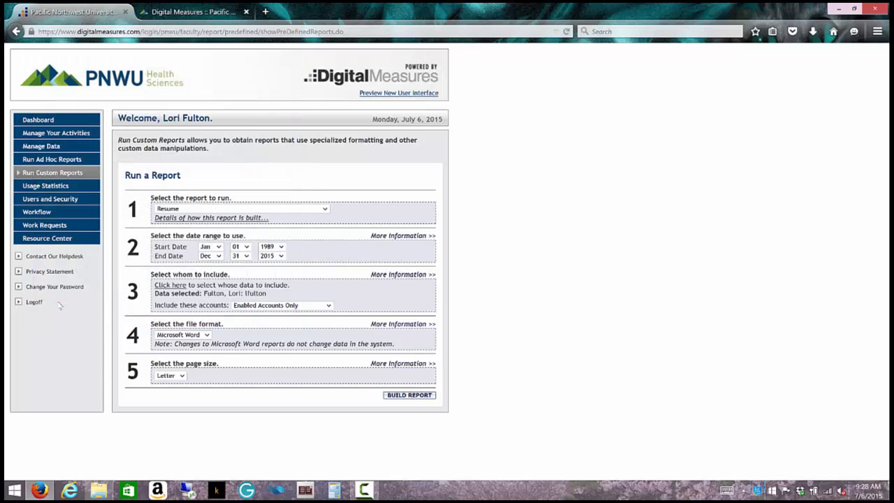
left_click(161, 287)
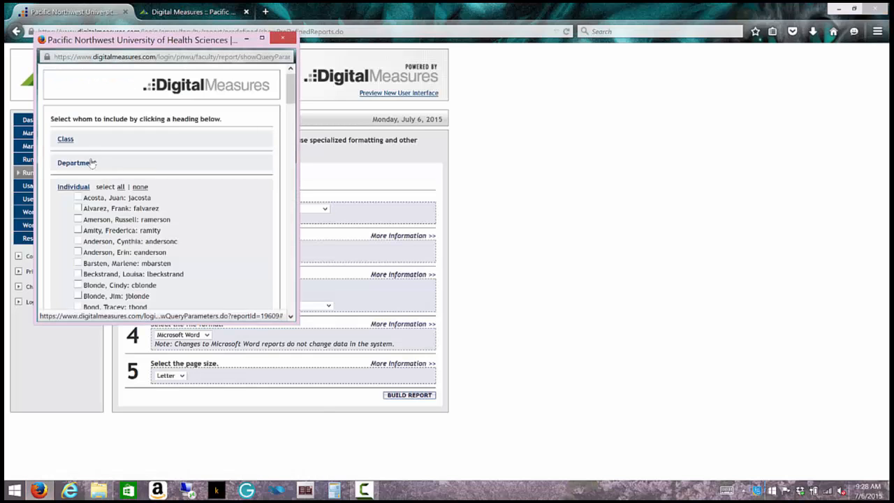
left_click(77, 163)
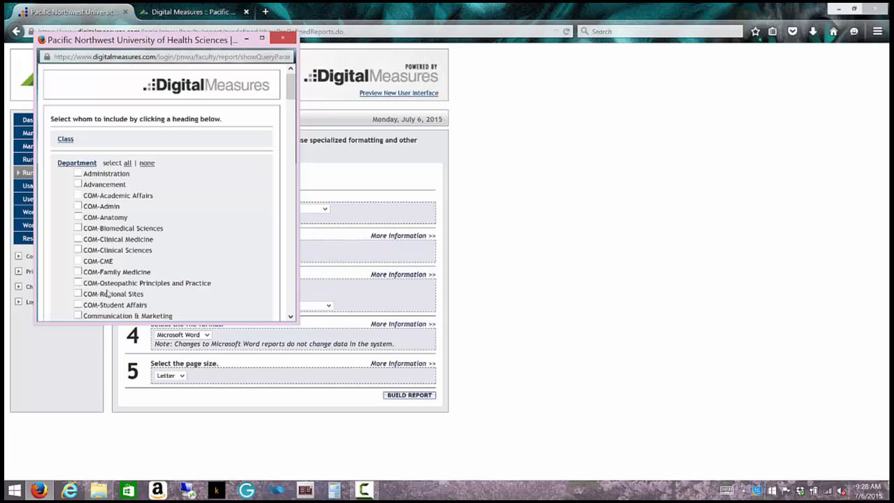
scroll(106, 293, "down", 3)
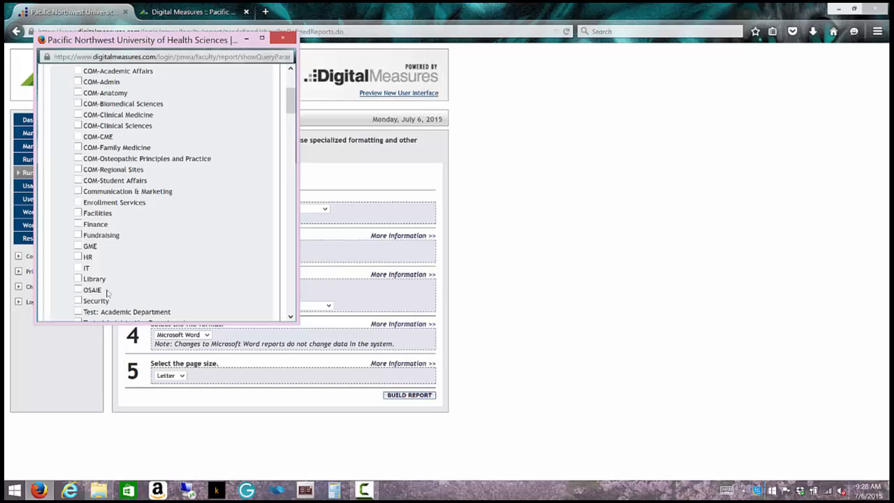
left_click(289, 41)
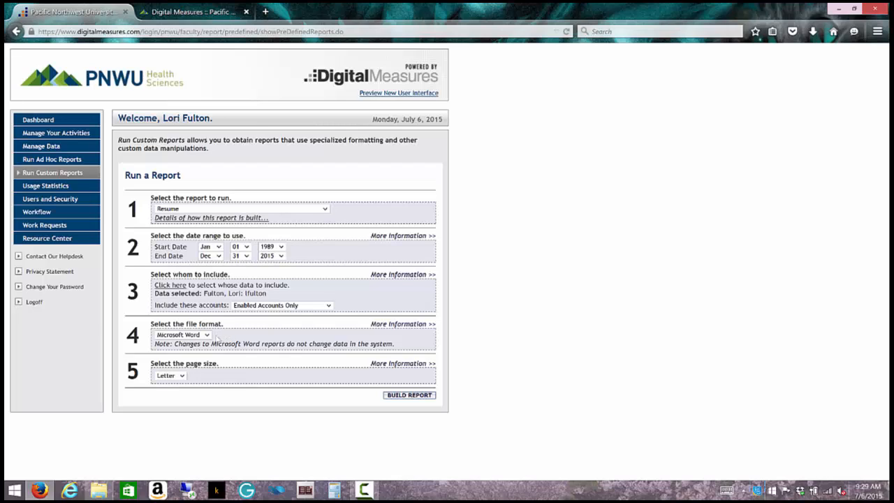
Step: Keep Microsoft Word format and Letter page size, then build the Resume report
left_click(207, 336)
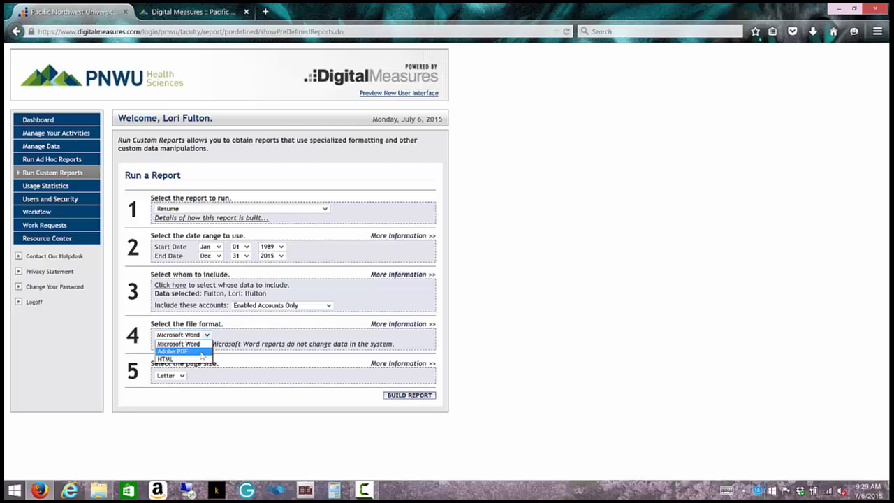
left_click(222, 341)
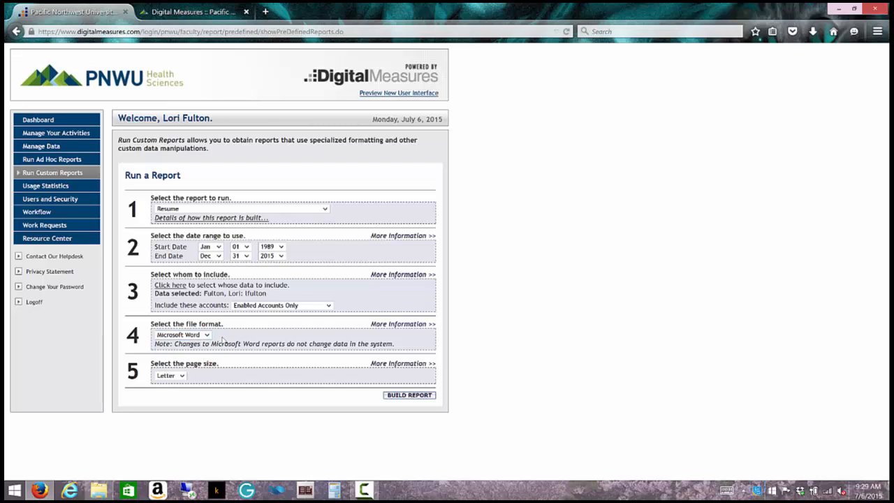
left_click(183, 375)
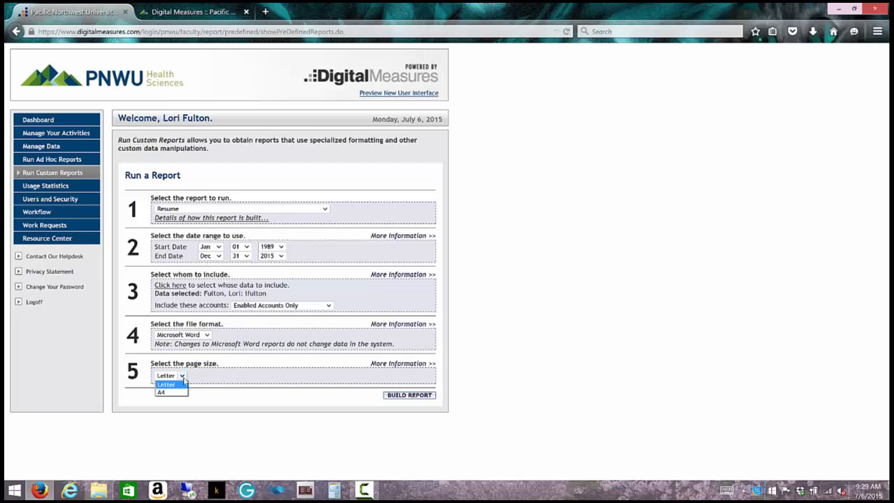
left_click(192, 379)
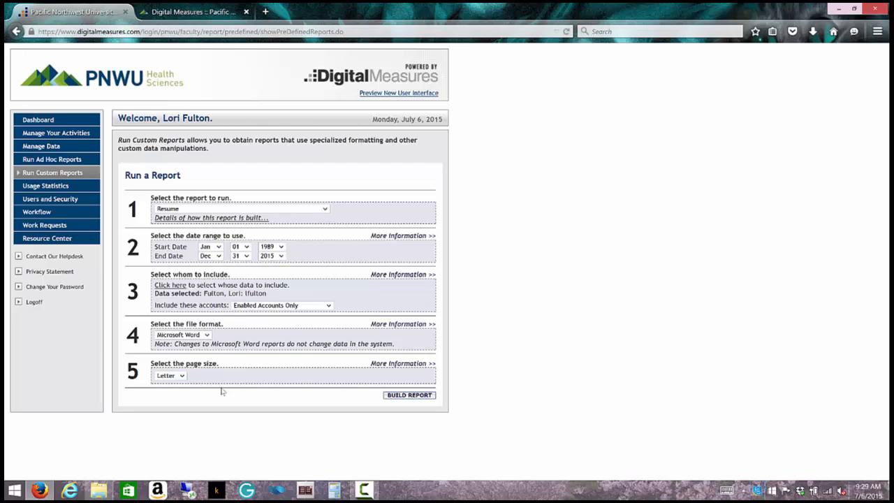
left_click(396, 395)
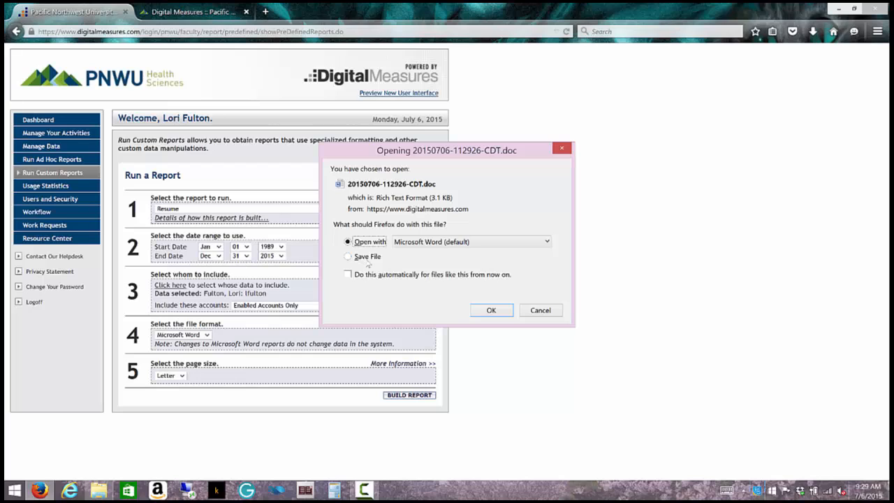
left_click(489, 312)
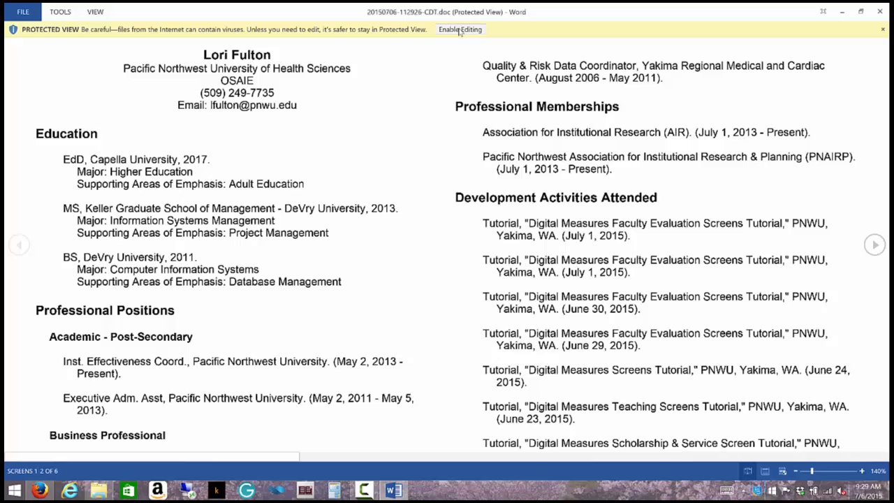
left_click(459, 30)
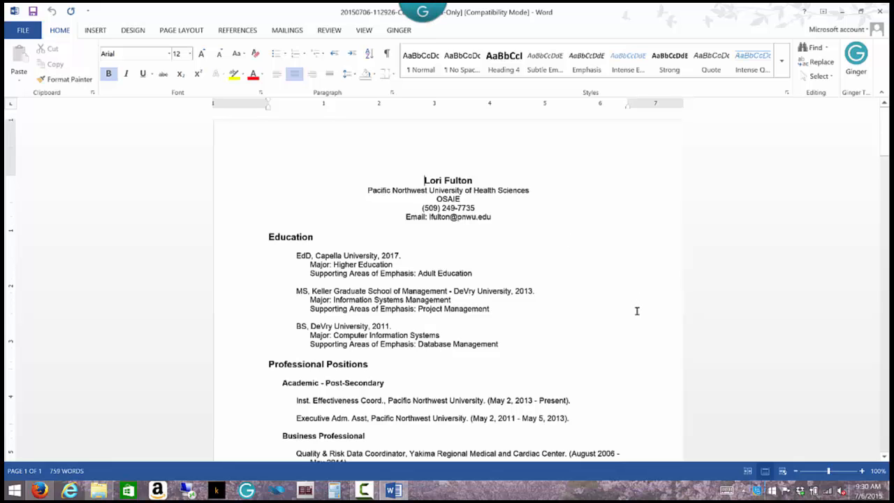
Step: Scroll through the Word resume's sections down to University Service, then close Word
scroll(637, 311, "down", 2)
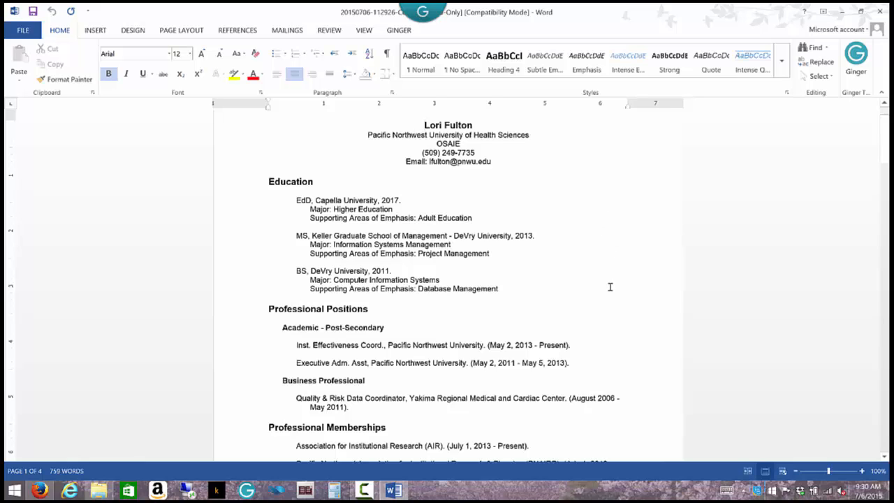
scroll(609, 286, "down", 6)
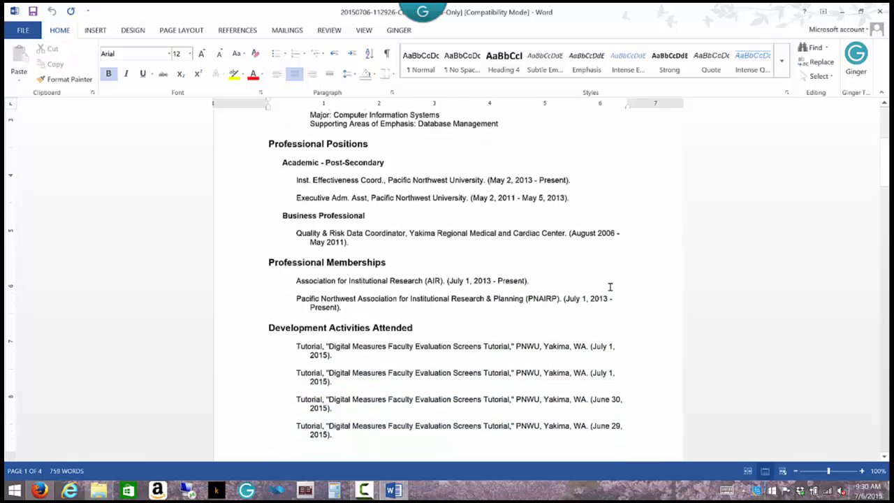
scroll(609, 287, "down", 12)
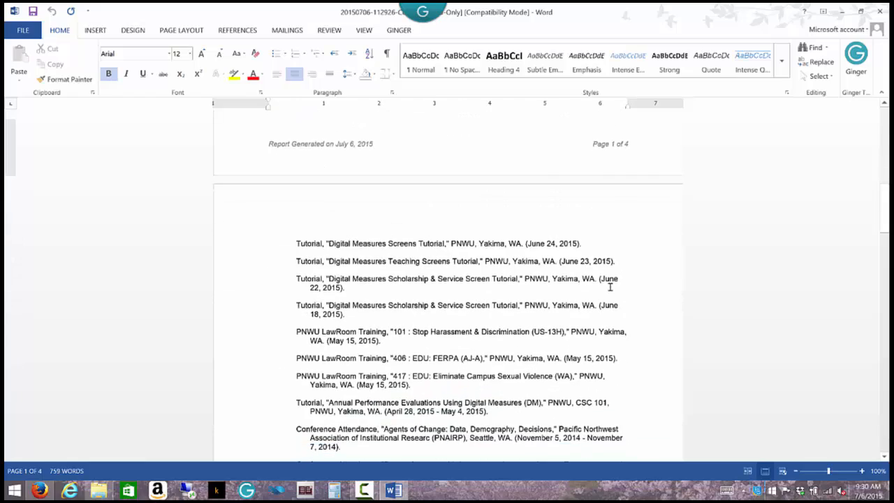
scroll(609, 287, "down", 15)
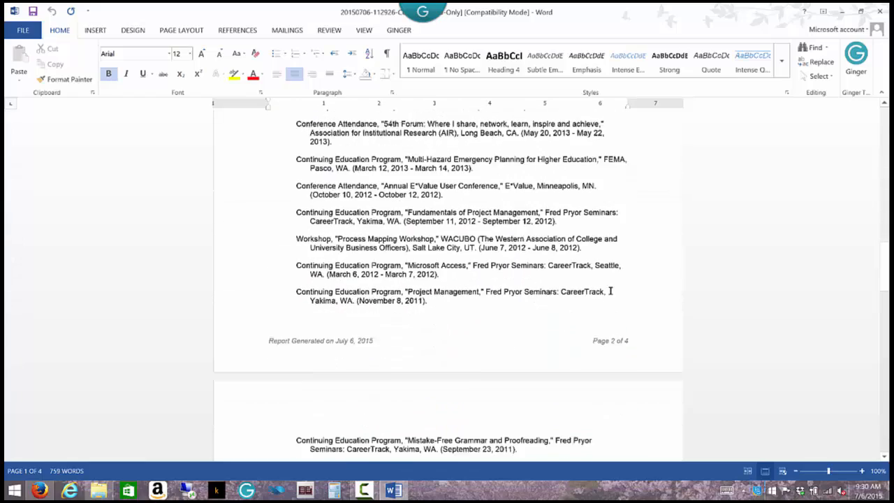
scroll(609, 291, "down", 12)
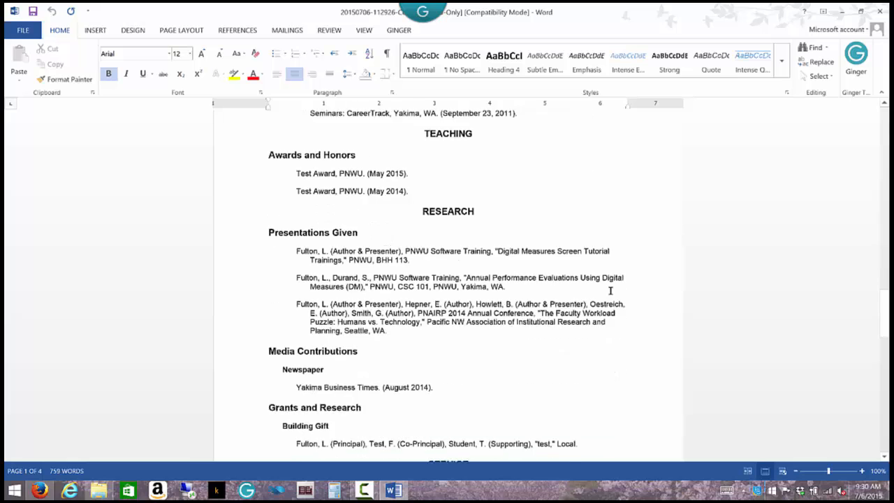
scroll(610, 290, "down", 5)
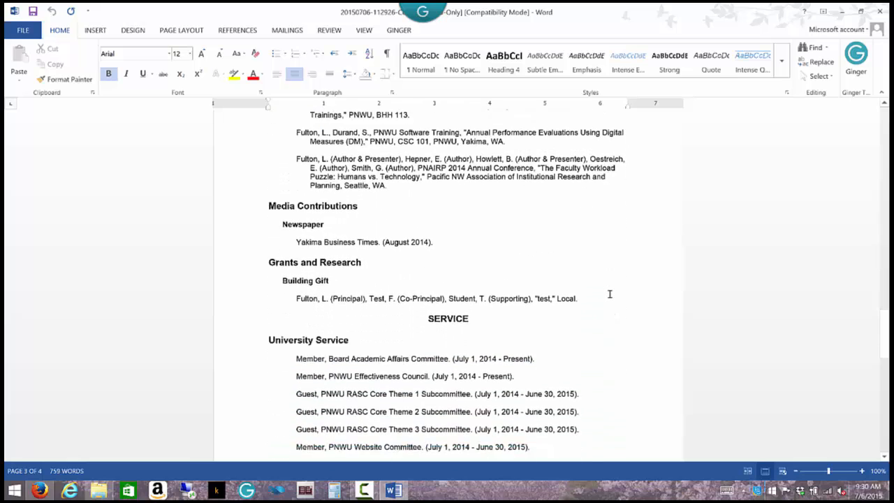
scroll(609, 294, "down", 7)
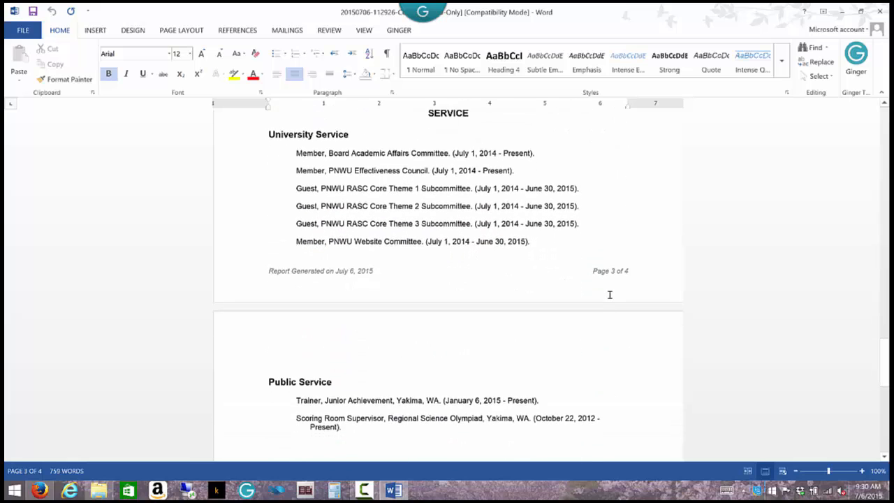
scroll(609, 293, "down", 3)
scroll(610, 289, "up", 15)
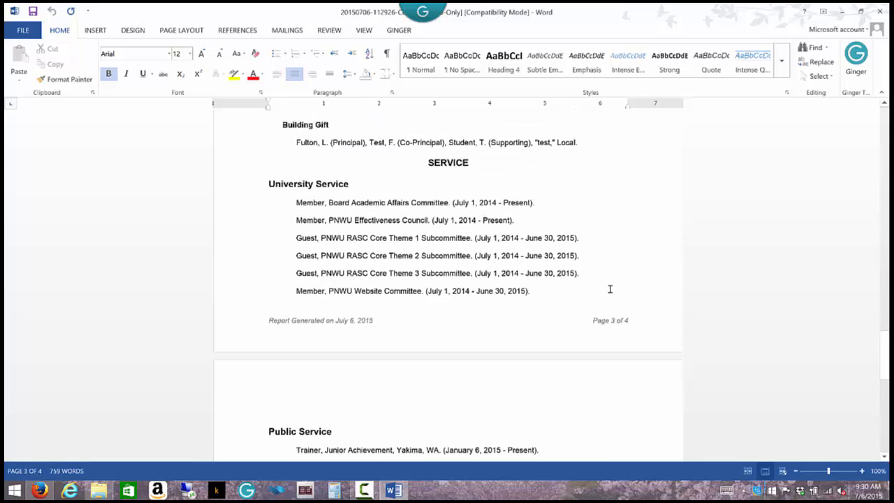
scroll(609, 288, "up", 14)
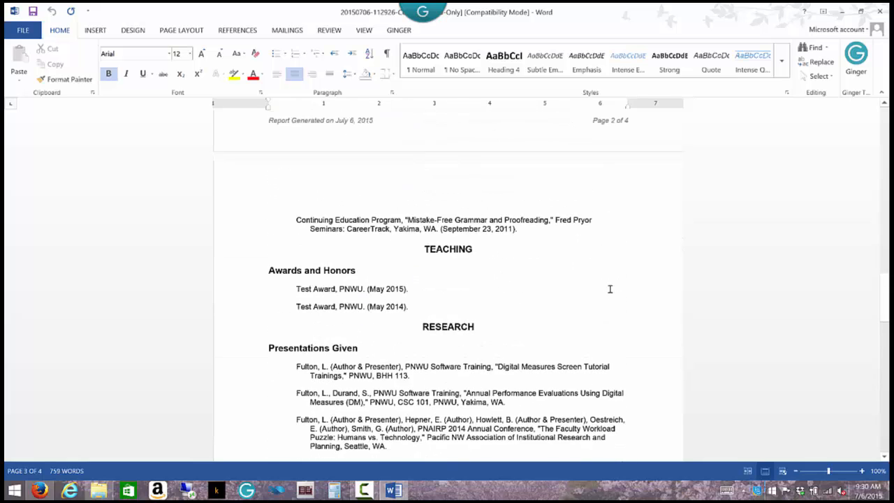
scroll(609, 289, "up", 9)
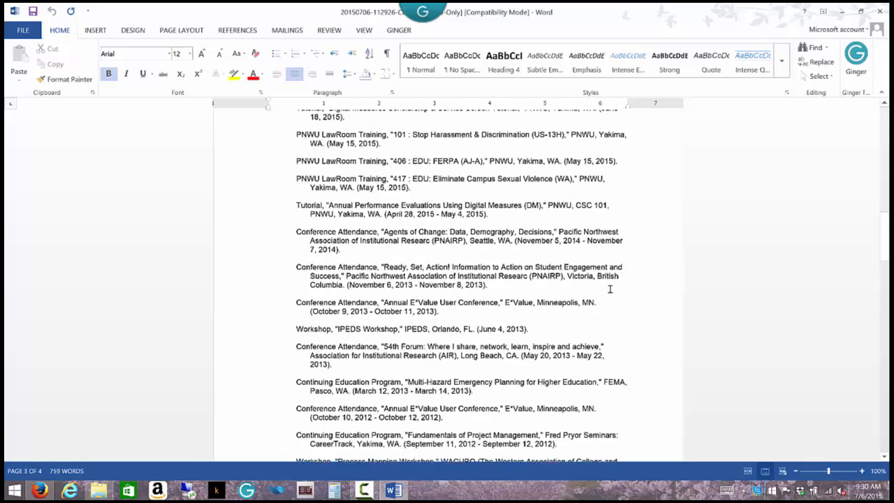
scroll(609, 288, "up", 8)
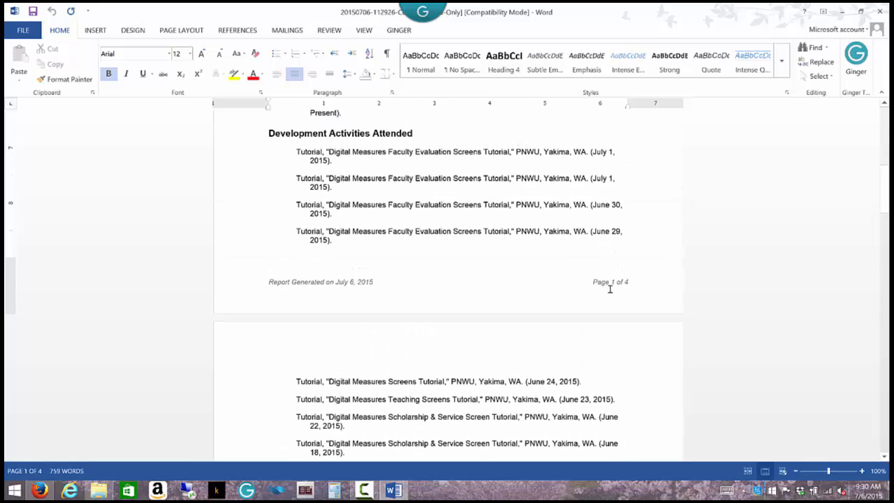
scroll(609, 288, "down", 10)
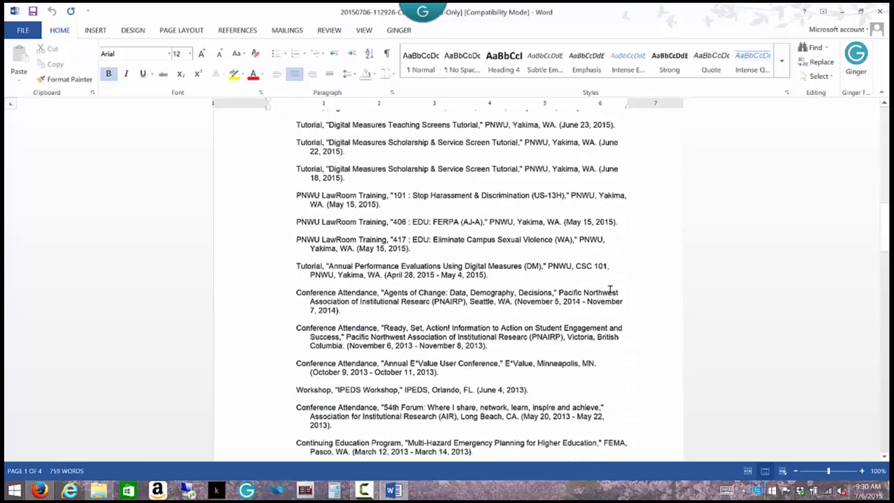
scroll(610, 290, "down", 11)
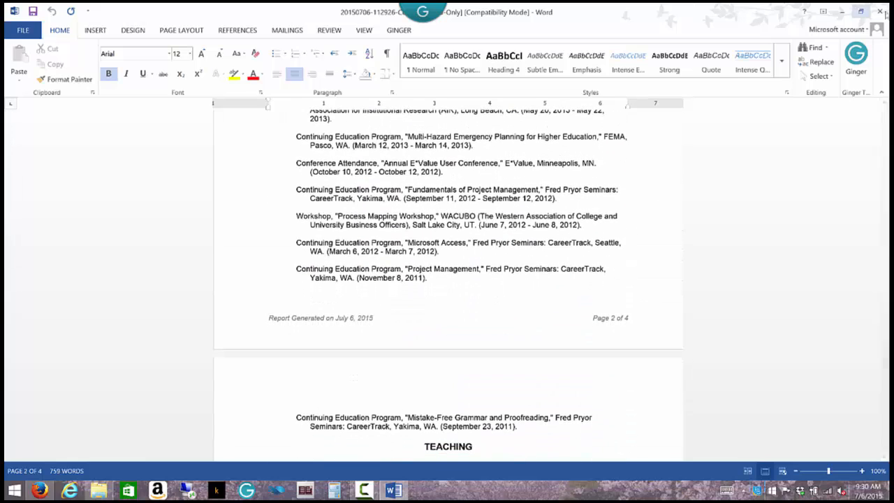
left_click(879, 11)
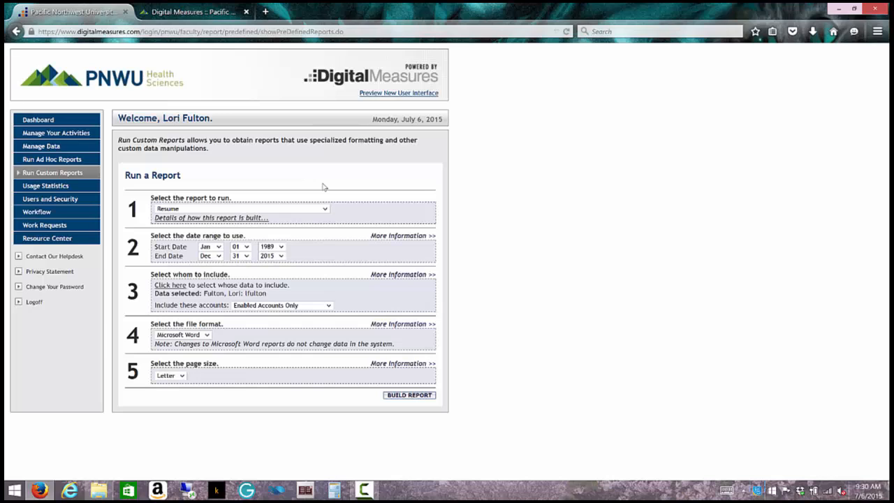
Step: Return to the Activities Database main menu through Manage Your Activities
left_click(68, 137)
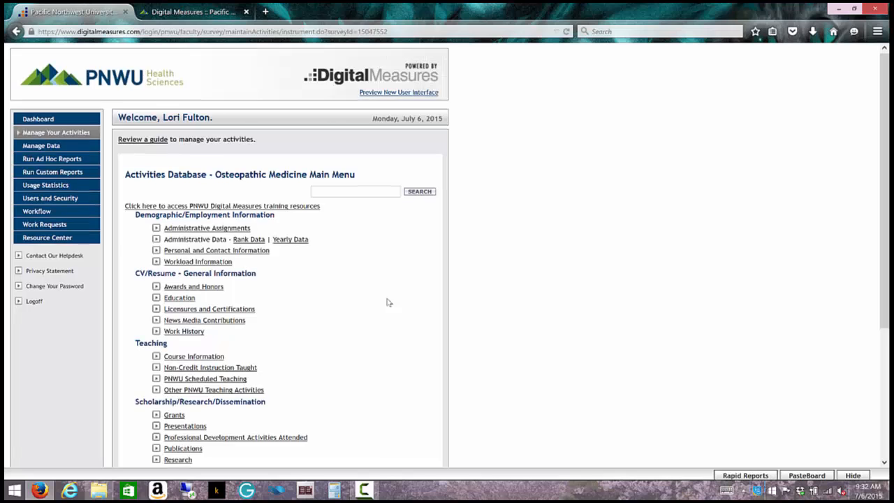
Step: Scroll to the Service section and open Extracurricular Service Activities
scroll(389, 302, "down", 2)
scroll(389, 302, "down", 2)
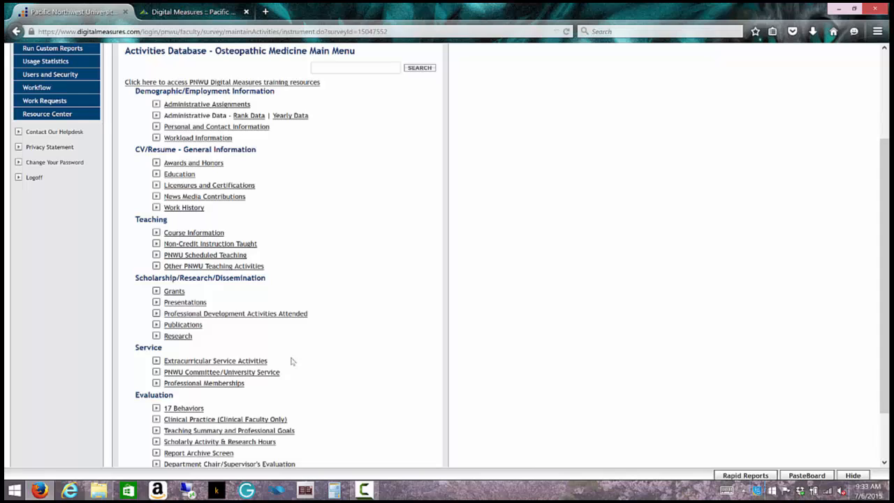
left_click(180, 363)
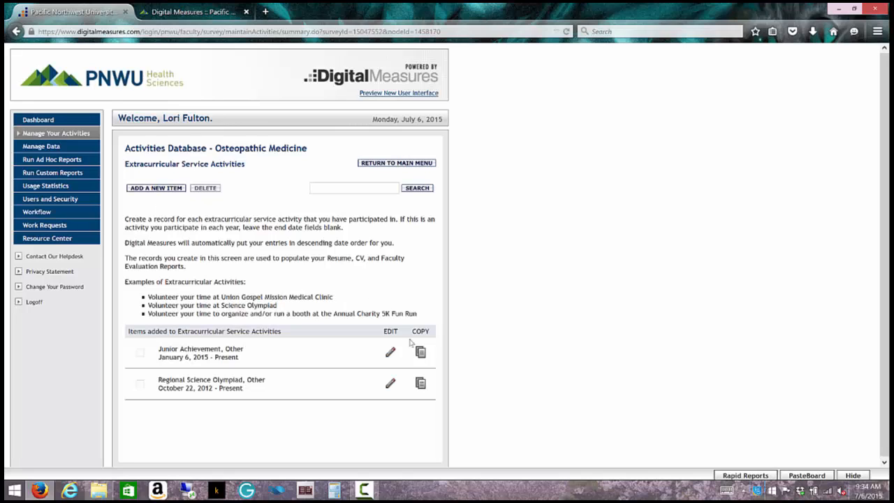
Step: View the Junior Achievement Training record, then return to the main menu and open PNWU Committee/University Service
left_click(391, 354)
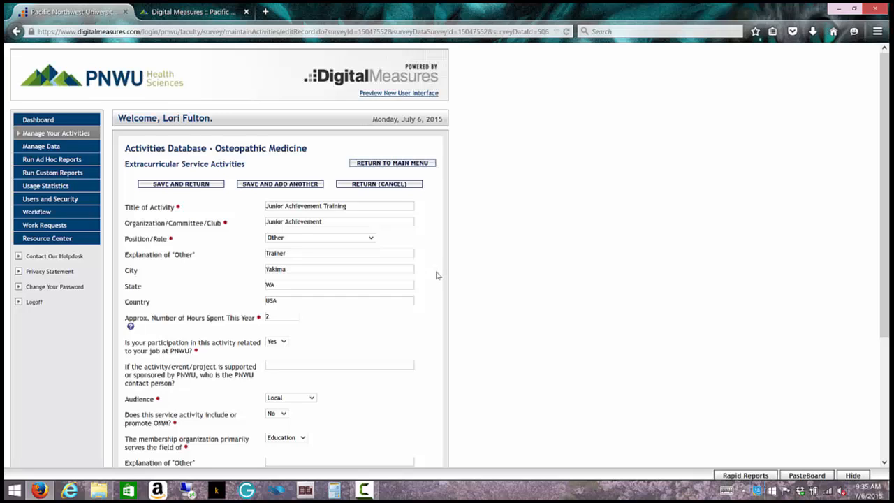
scroll(438, 276, "down", 1)
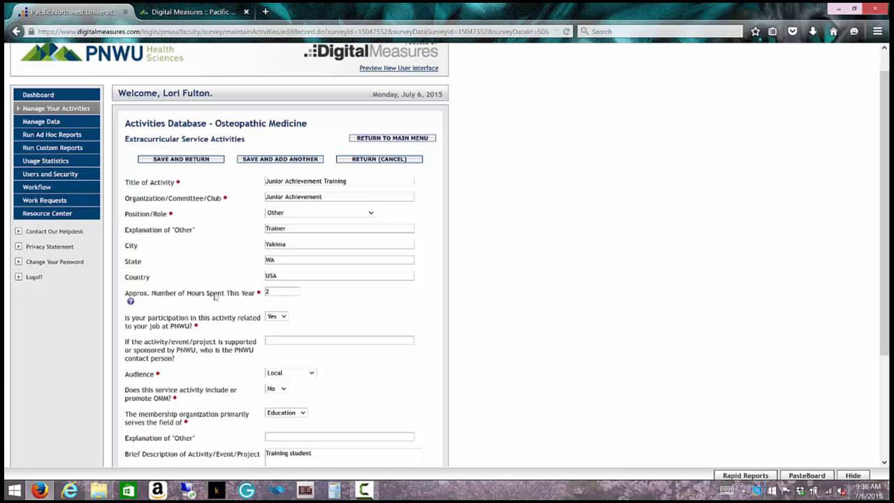
left_click(405, 138)
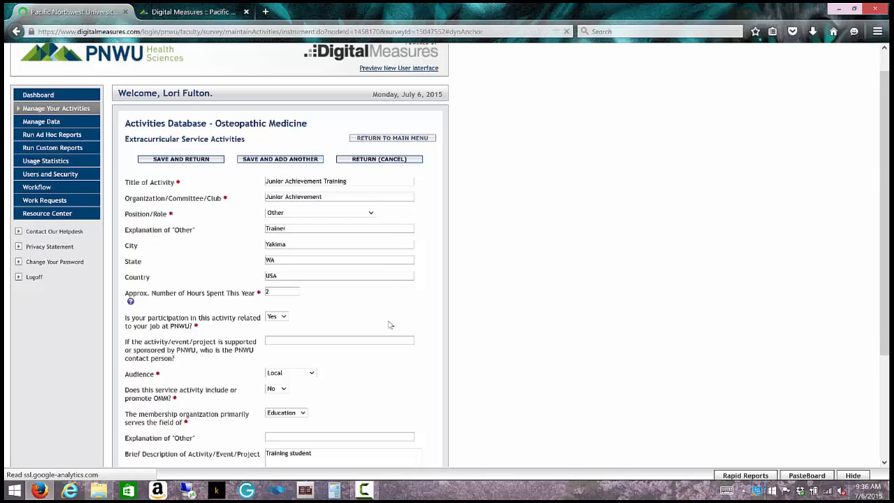
scroll(390, 324, "down", 3)
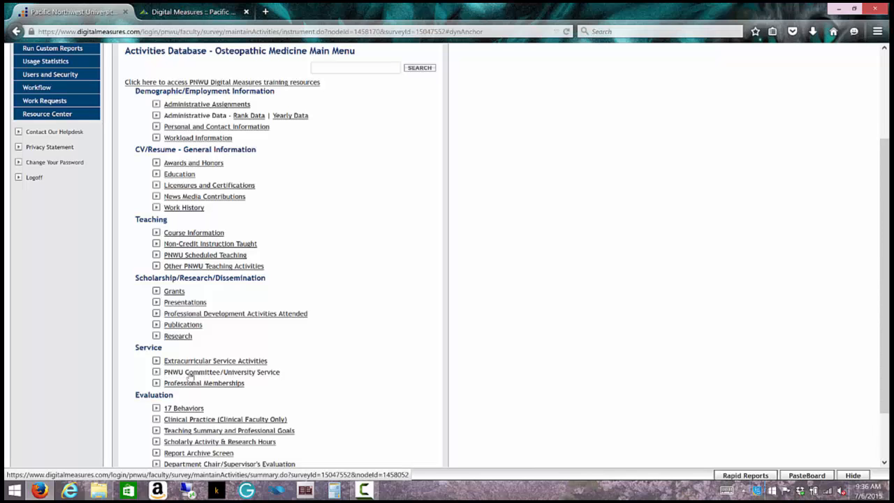
left_click(188, 374)
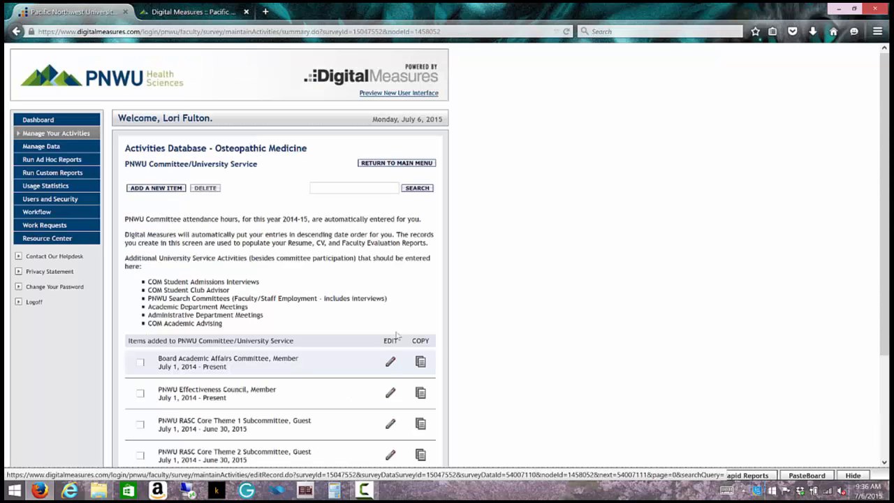
scroll(418, 311, "down", 1)
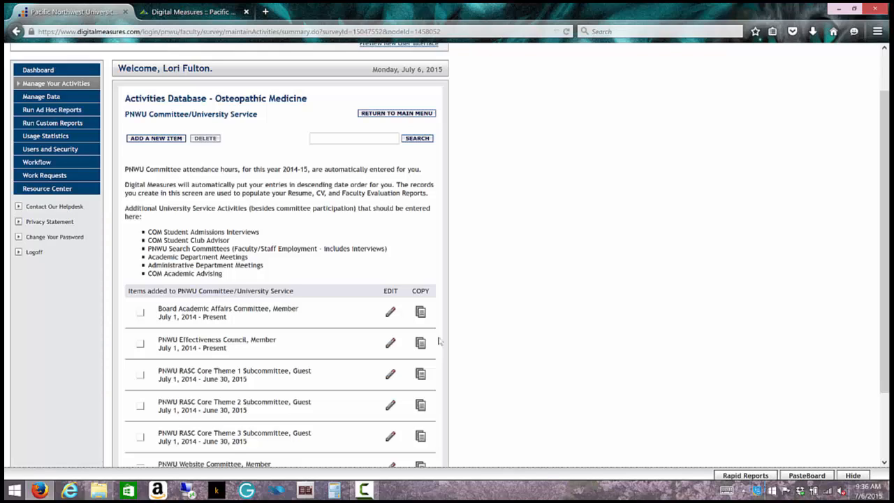
scroll(440, 340, "down", 2)
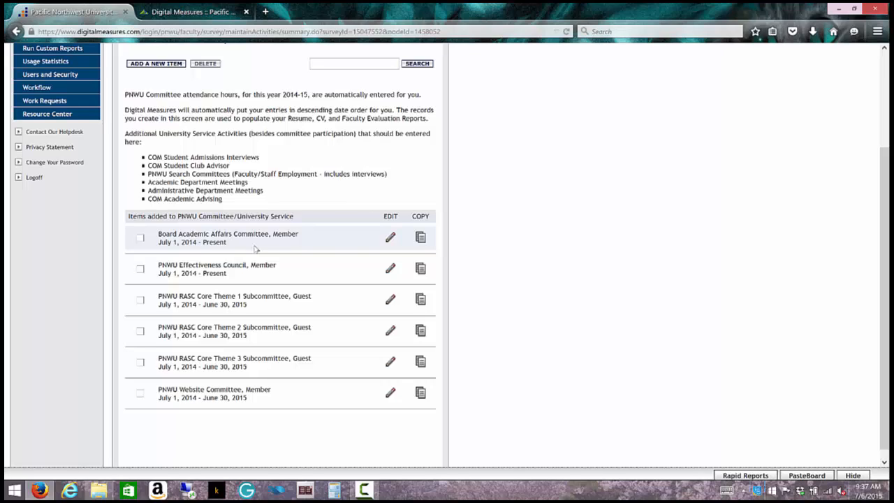
Step: Save the Board Academic Affairs Committee, Member entry with its end date month, day and year blank
left_click(390, 240)
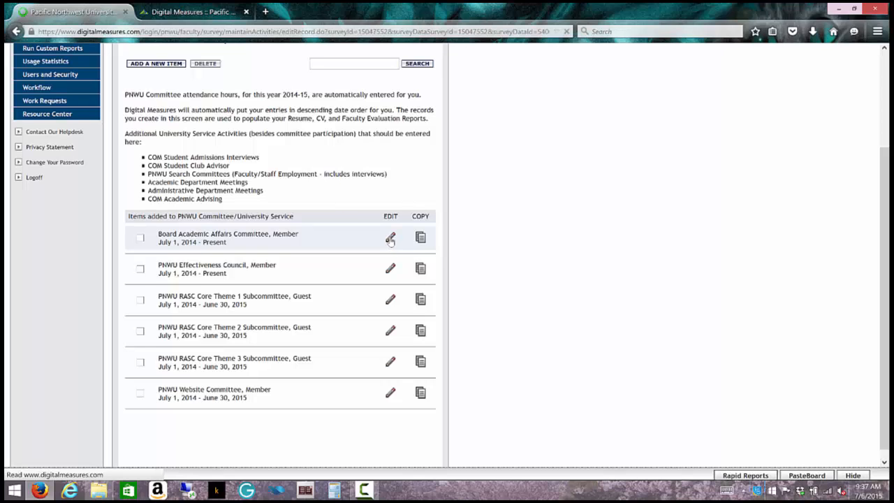
scroll(442, 326, "down", 2)
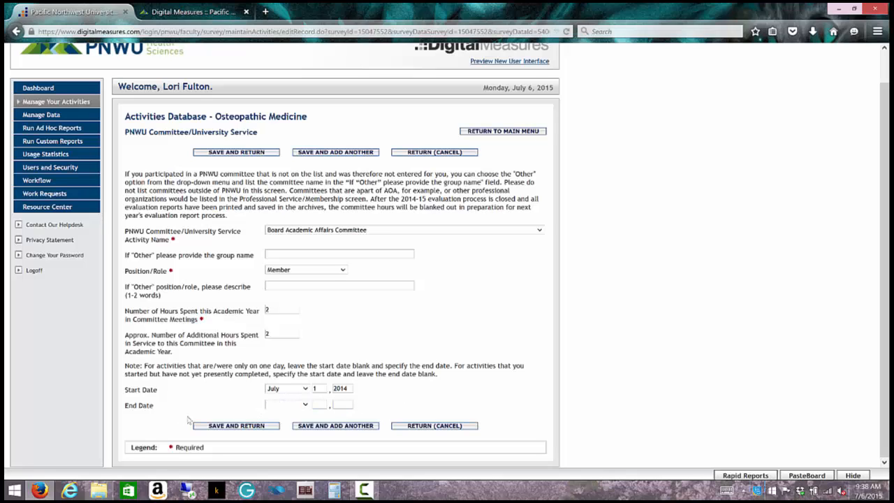
left_click(305, 405)
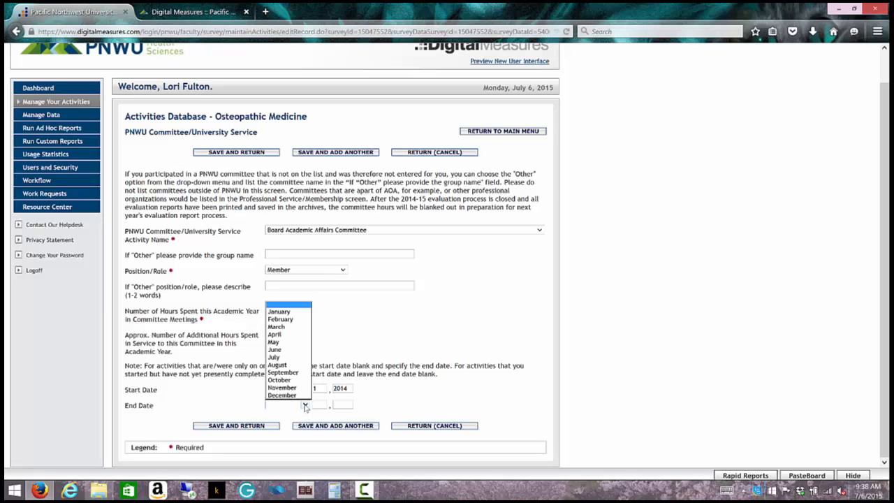
left_click(286, 306)
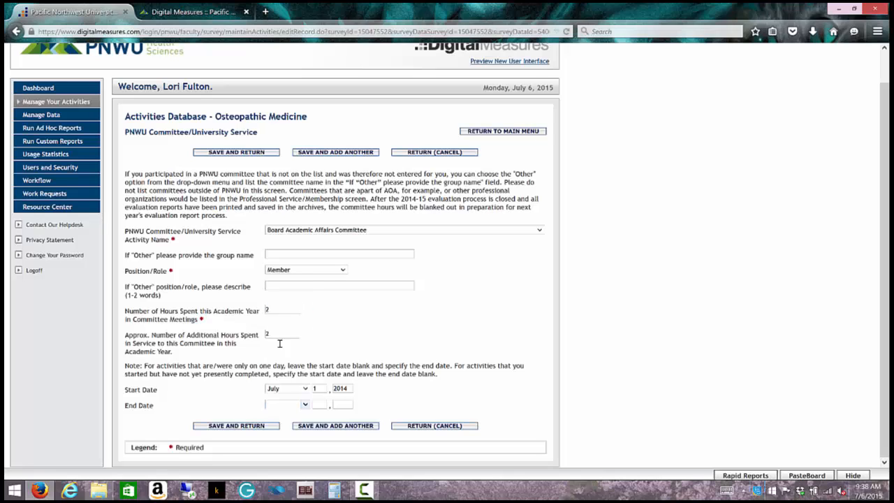
left_click(319, 403)
left_click(341, 405)
left_click(223, 427)
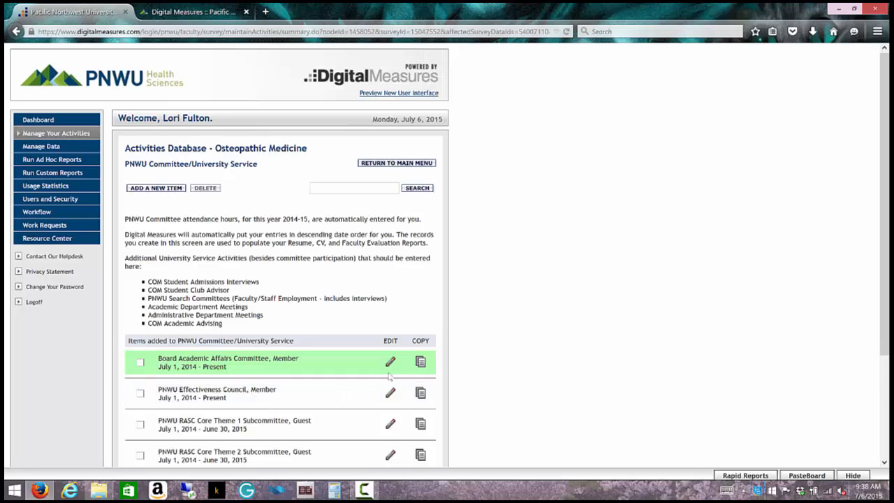
Step: Re-save the PNWU Effectiveness Council, Member entry without changes
left_click(391, 395)
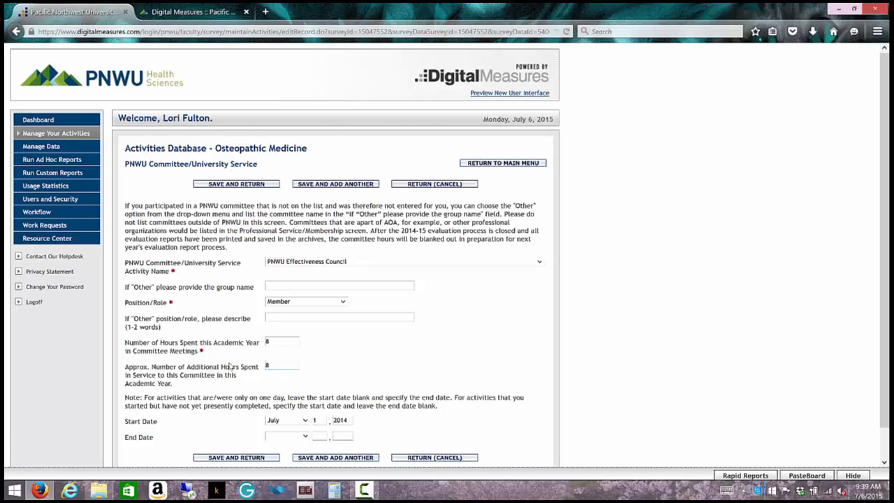
left_click(237, 458)
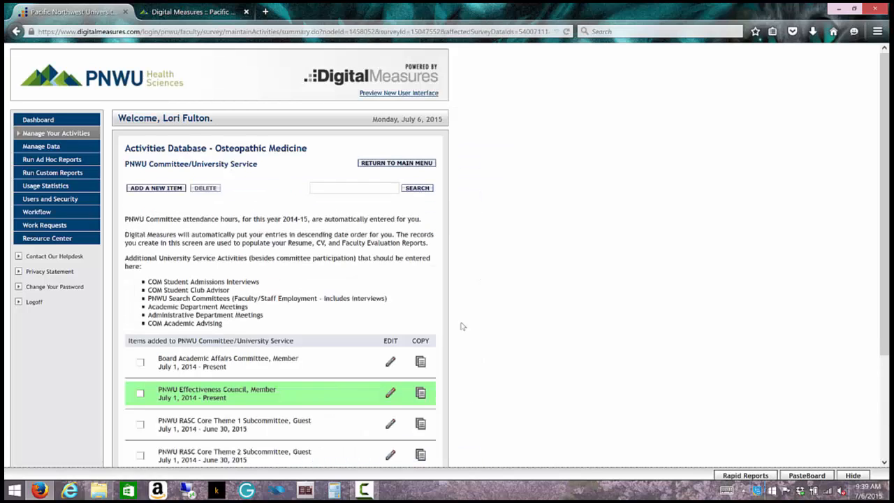
Step: Give the PNWU RASC Core Theme 1 Subcommittee entry 0 additional hours and save it
scroll(462, 328, "down", 1)
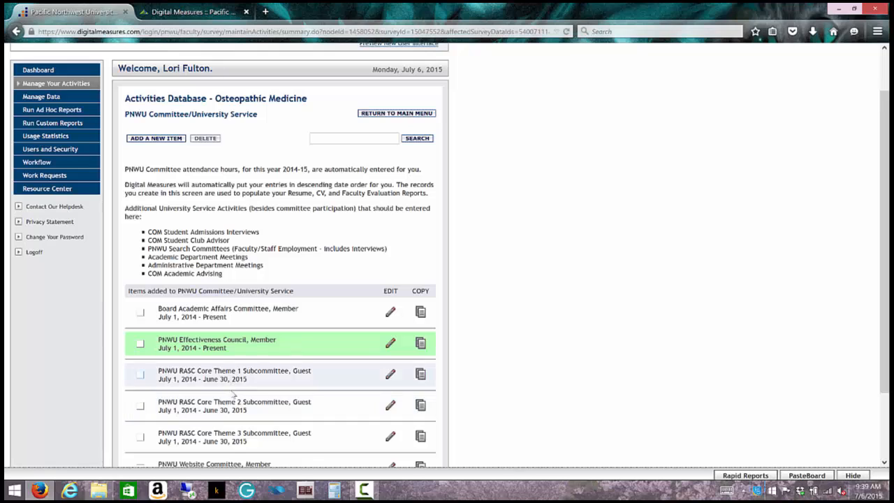
left_click(390, 375)
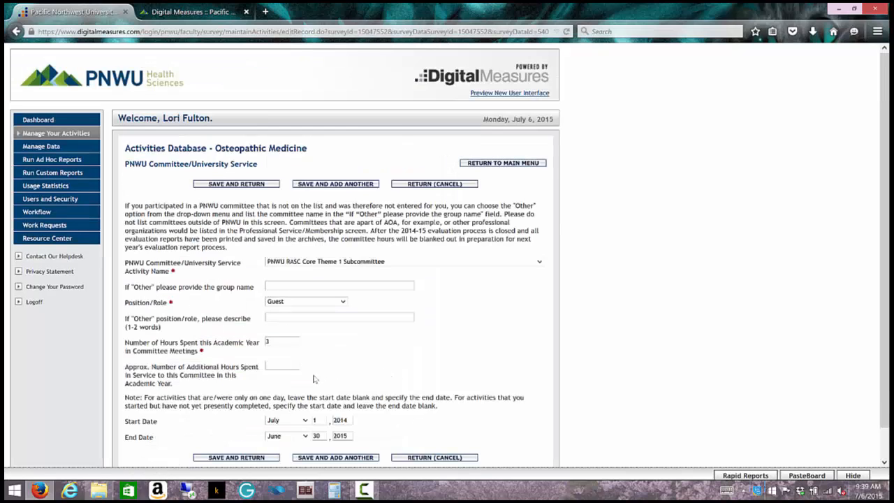
left_click(293, 366)
left_click(230, 458)
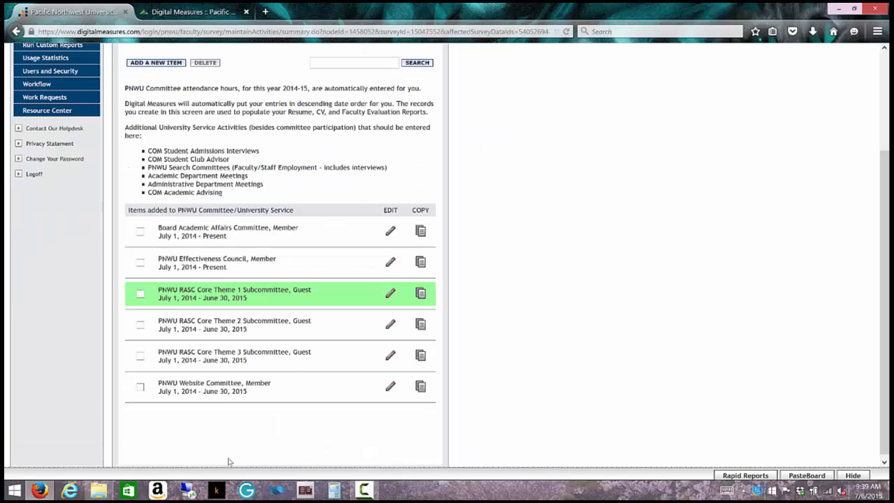
left_click(389, 330)
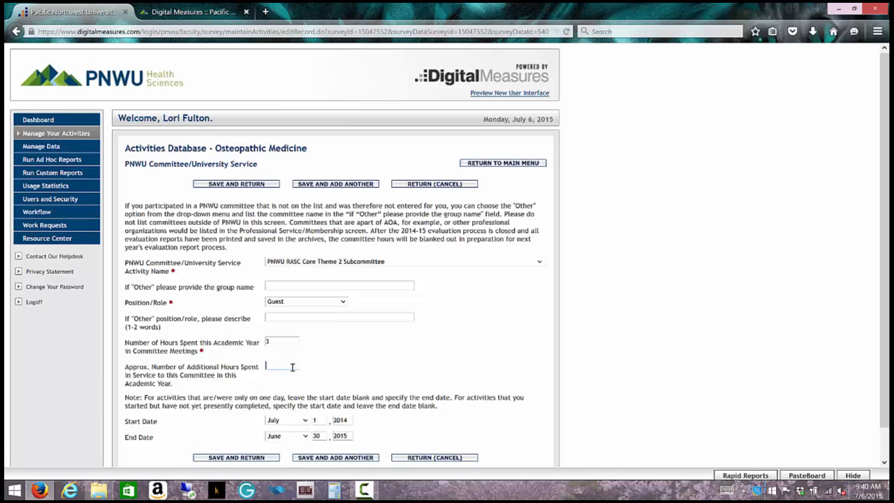
Step: Enter 0 additional hours on the RASC Core Theme 2 Subcommittee entry and save it
type("0")
left_click(308, 375)
left_click(258, 458)
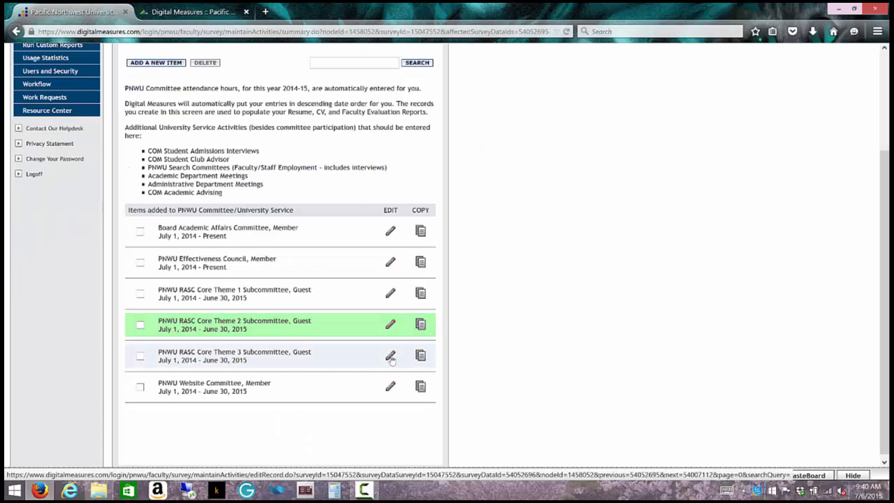
Step: Enter 0 additional hours on the RASC Core Theme 3 Subcommittee entry and save it
left_click(390, 357)
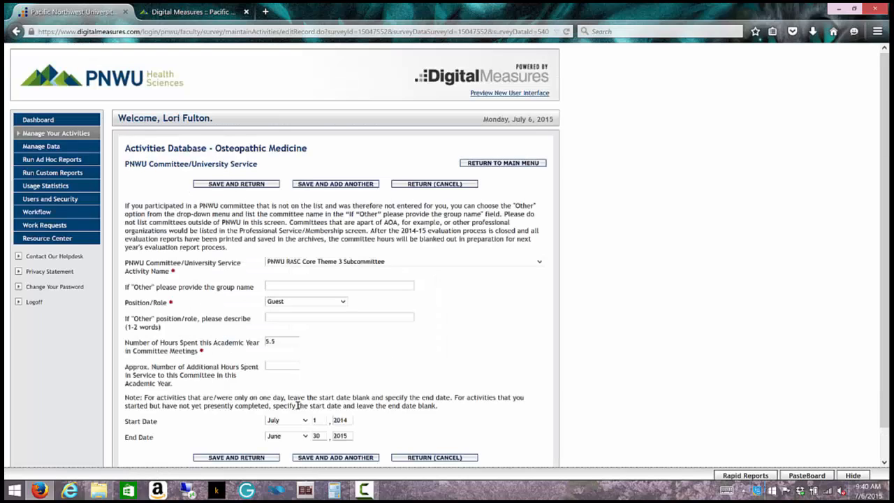
type("0")
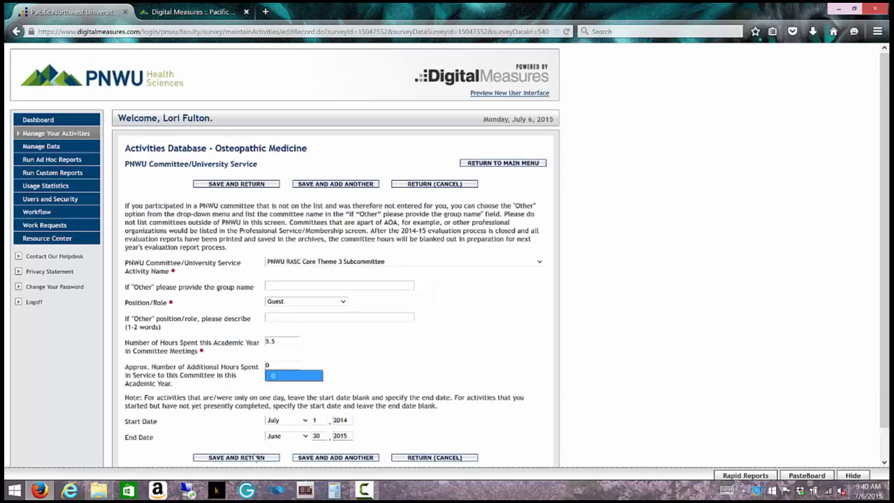
left_click(249, 458)
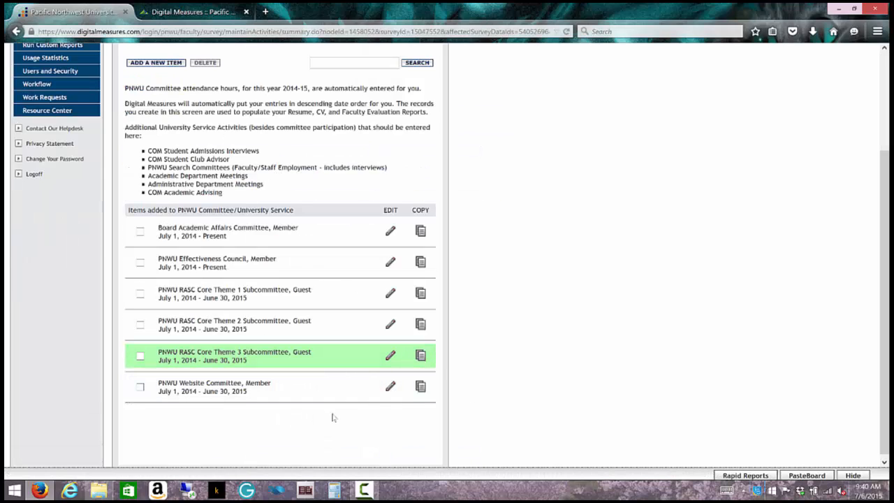
Step: Clear the Website Committee End Date (month, day 30, year 2015) so it runs to Present, and save
left_click(390, 386)
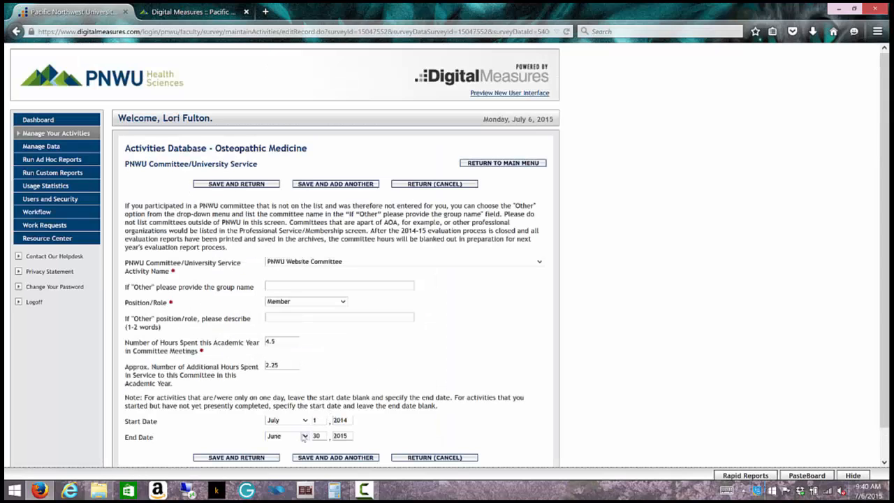
left_click(303, 435)
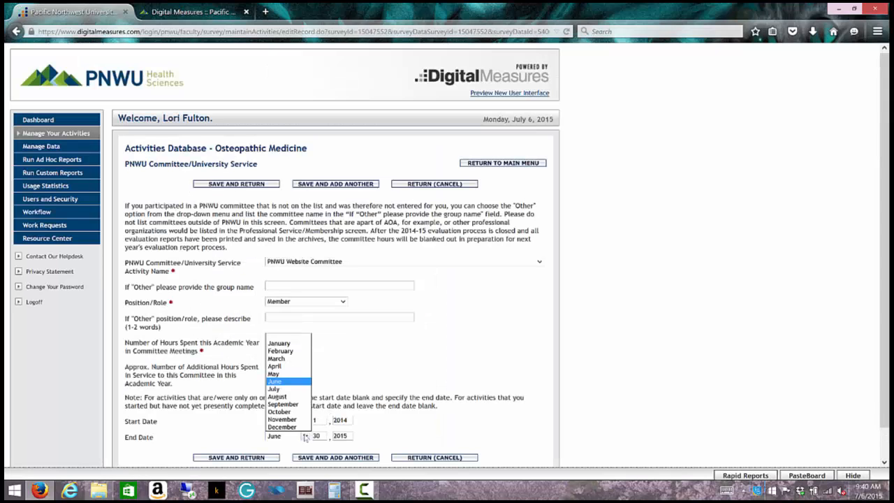
left_click(291, 337)
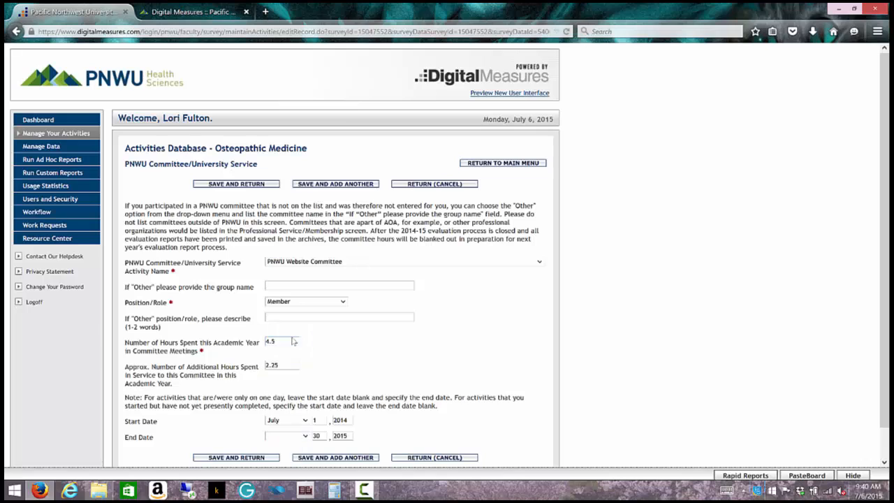
double_click(319, 436)
key("BackSpace")
left_click_drag(351, 436, 326, 439)
key("BackSpace")
left_click(258, 458)
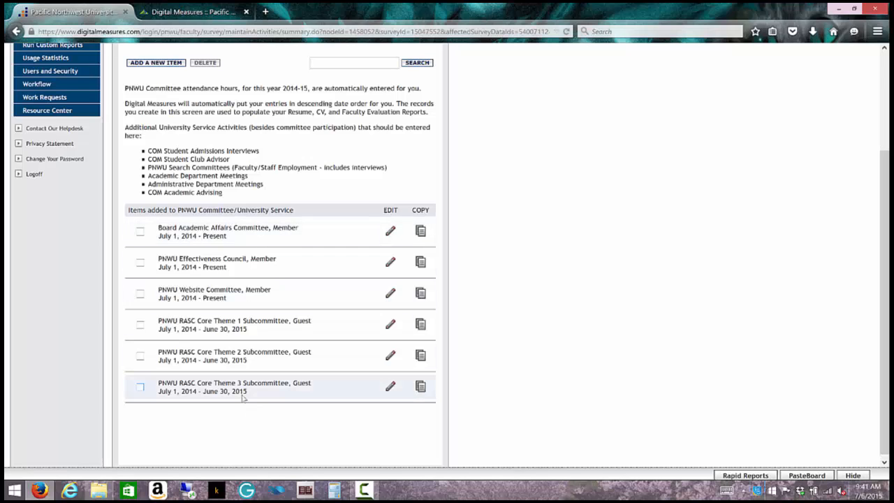
Step: Add a new service item with COM Admissions Interviews as the committee activity
scroll(307, 164, "up", 2)
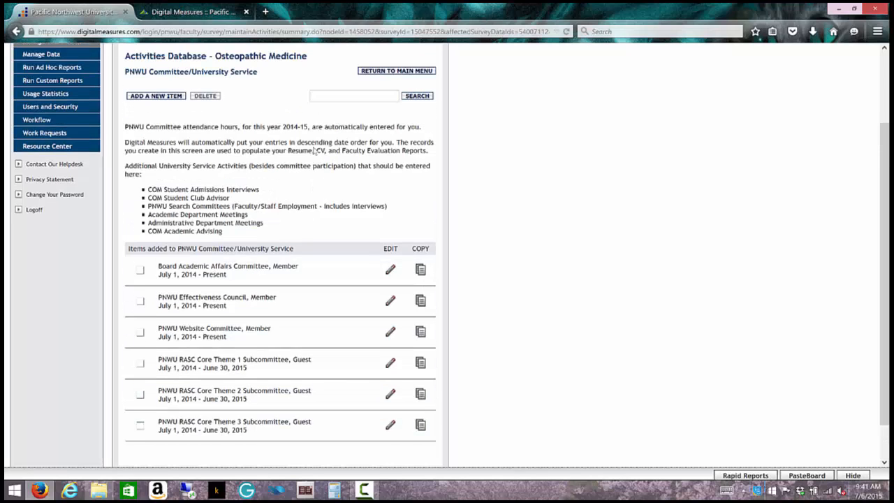
left_click(155, 110)
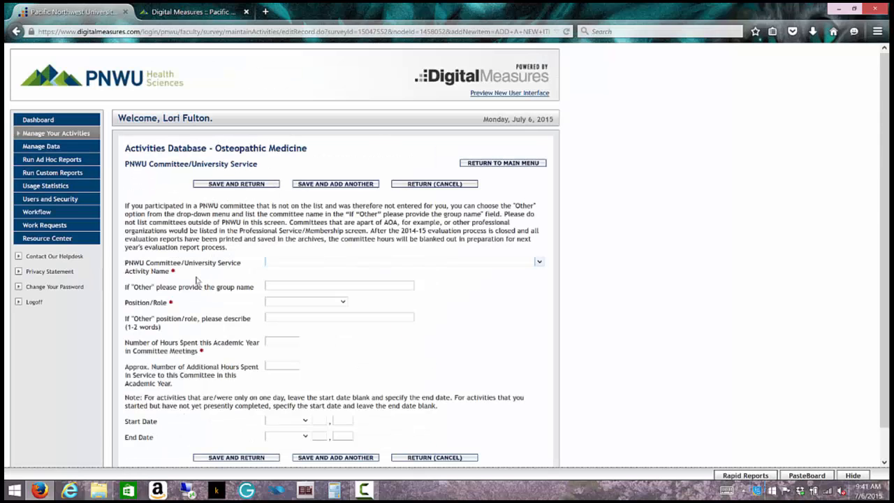
left_click(539, 262)
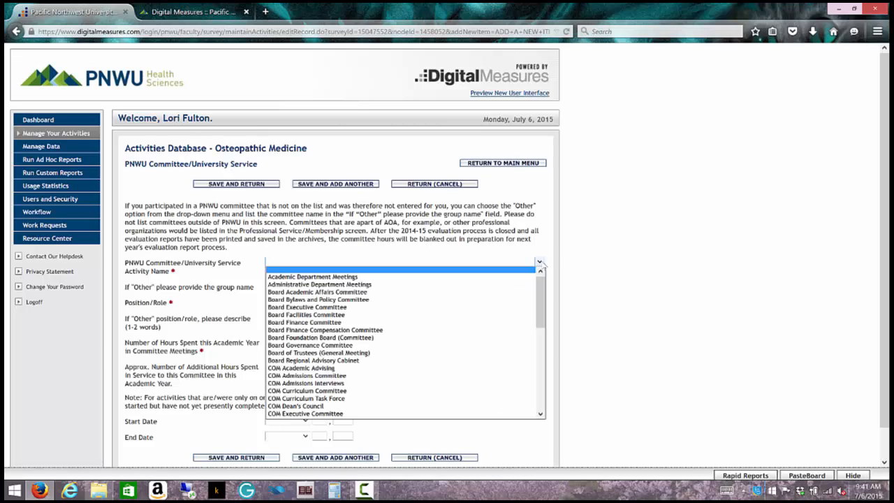
scroll(527, 301, "down", 2)
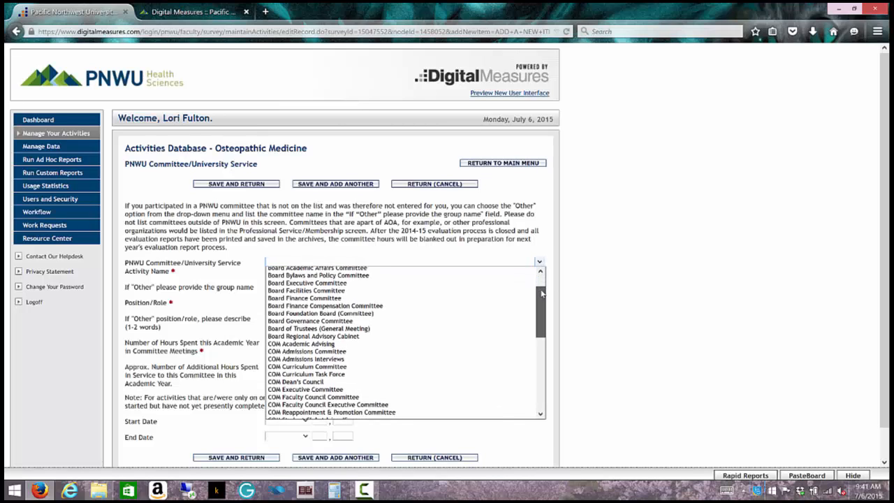
left_click(460, 354)
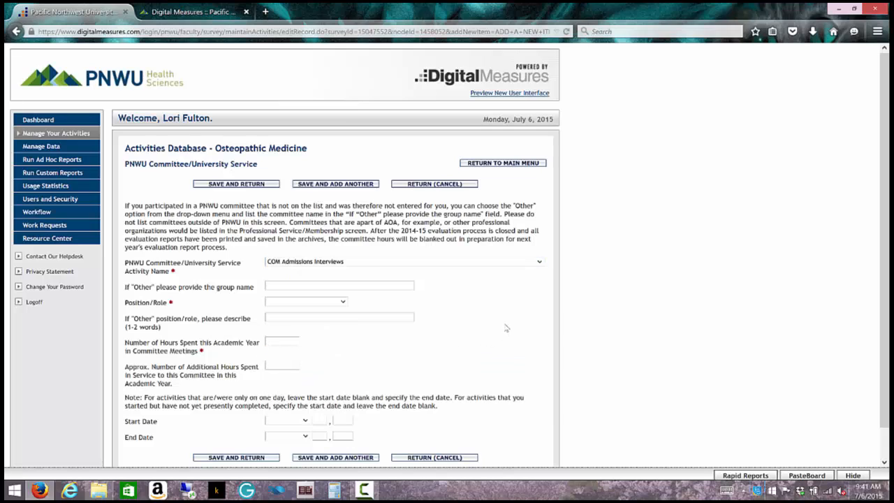
Step: Set role to Other described as Interviewer, with 8 meeting hours and 2 additional hours
left_click(342, 301)
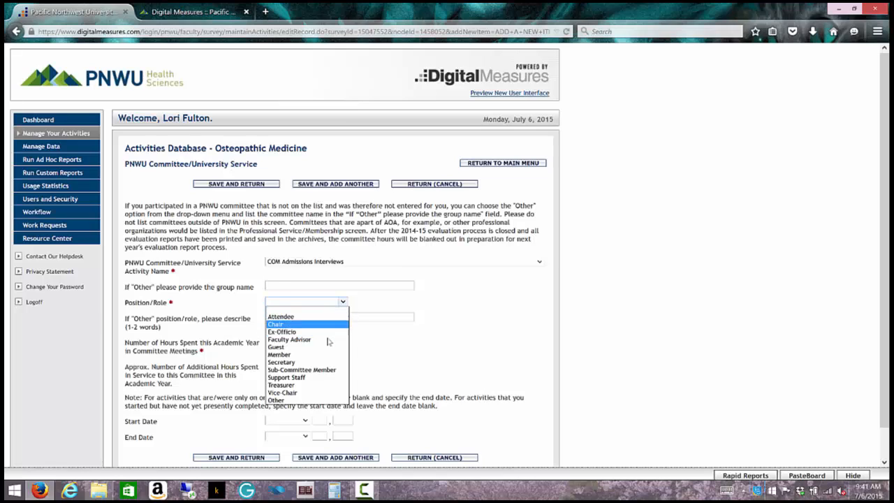
left_click(311, 401)
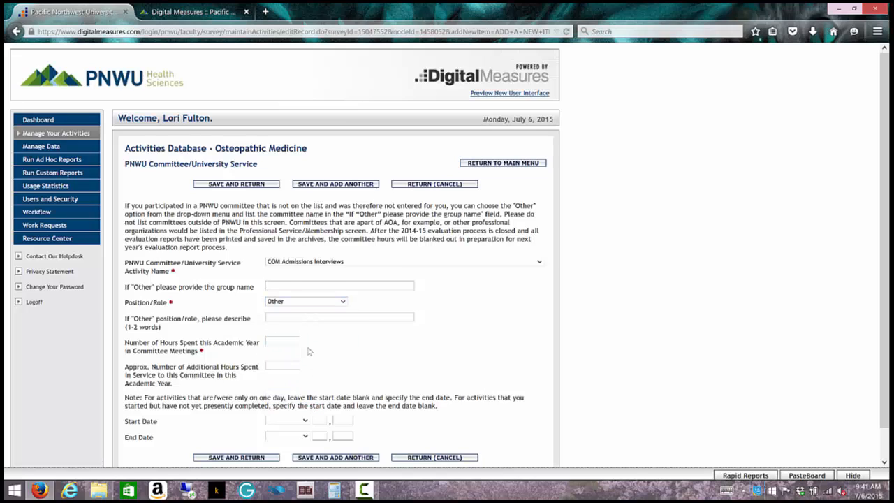
left_click(305, 319)
type("(")
left_click(290, 341)
left_click(280, 368)
type("2")
scroll(399, 380, "down", 1)
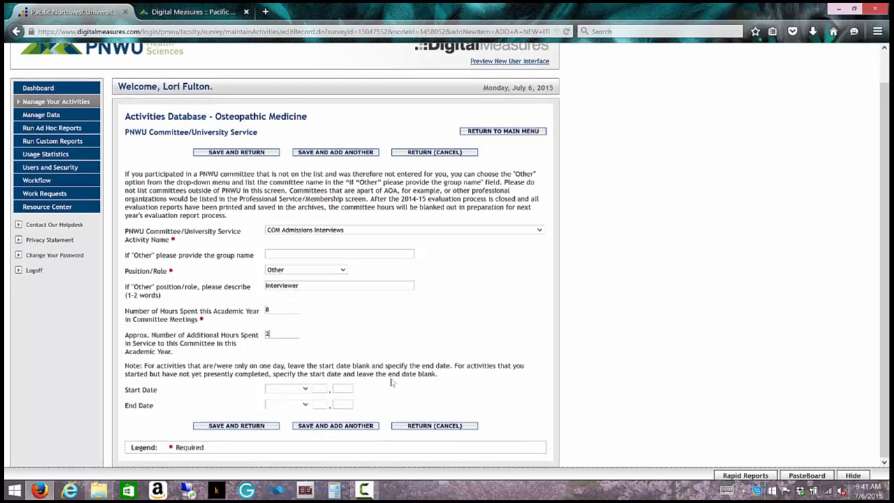
Step: Set the Start Date to July 1, 2014
left_click(306, 391)
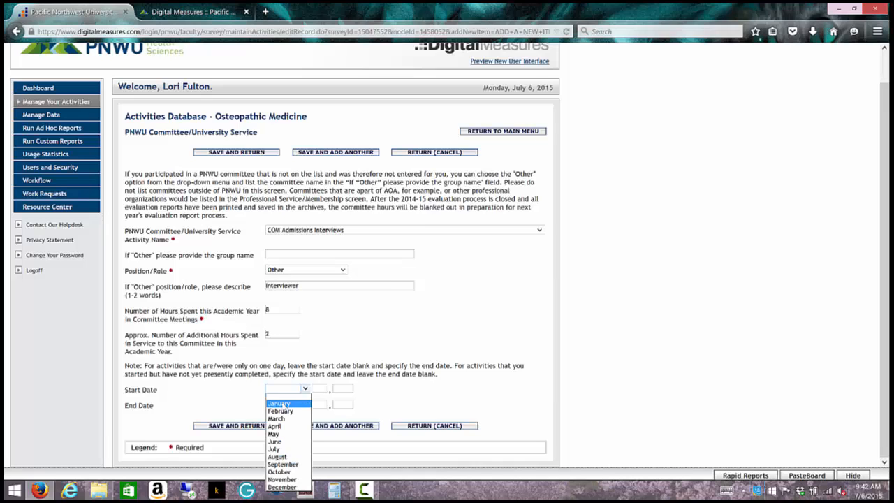
left_click(276, 448)
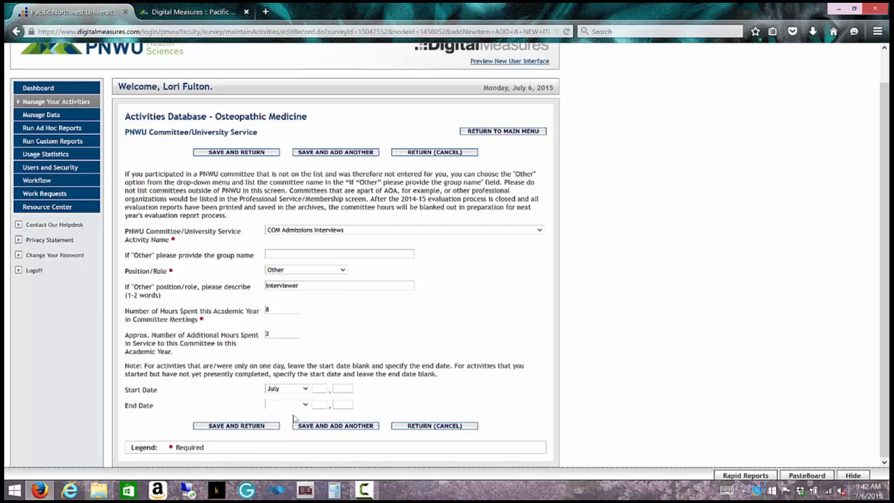
left_click(342, 387)
type("2014")
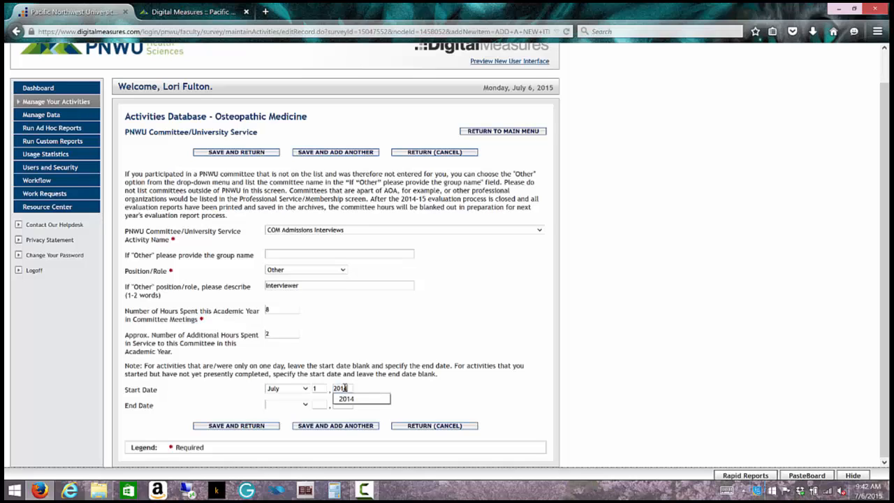
Step: Set the End Date to June 30, 2015 and save the new entry
left_click(305, 405)
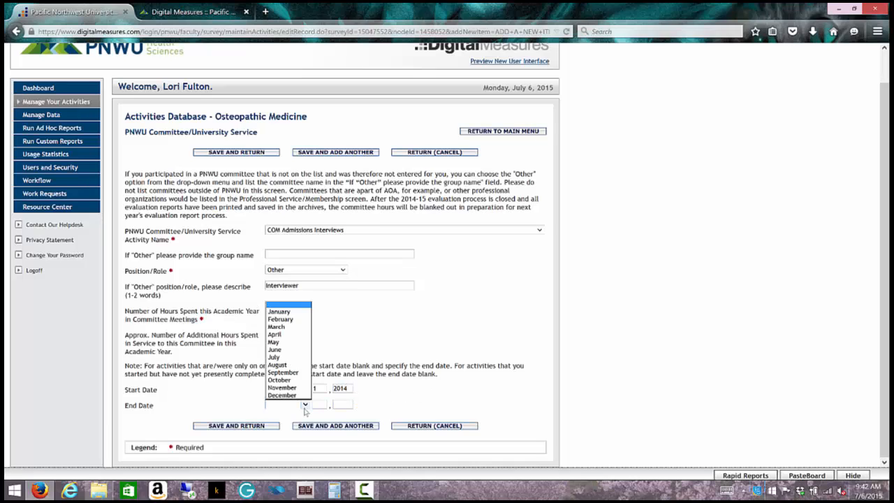
left_click(276, 350)
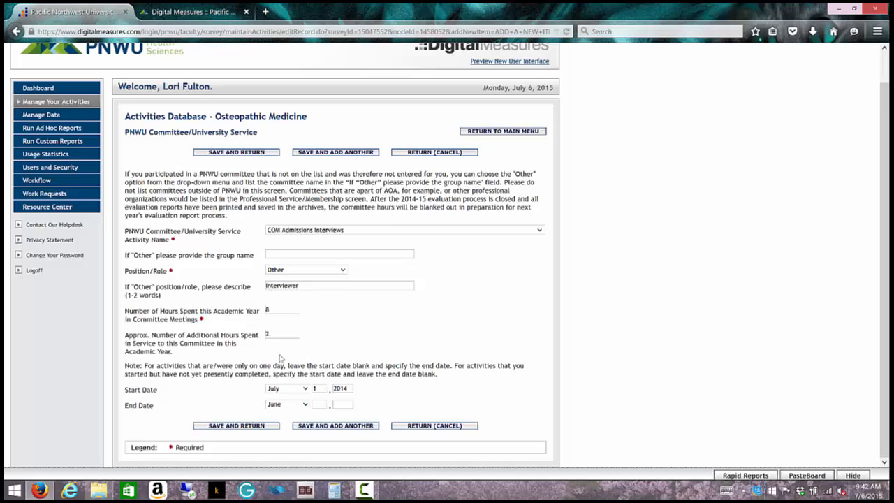
left_click(320, 406)
type("30")
left_click(341, 402)
type("2015")
left_click(261, 427)
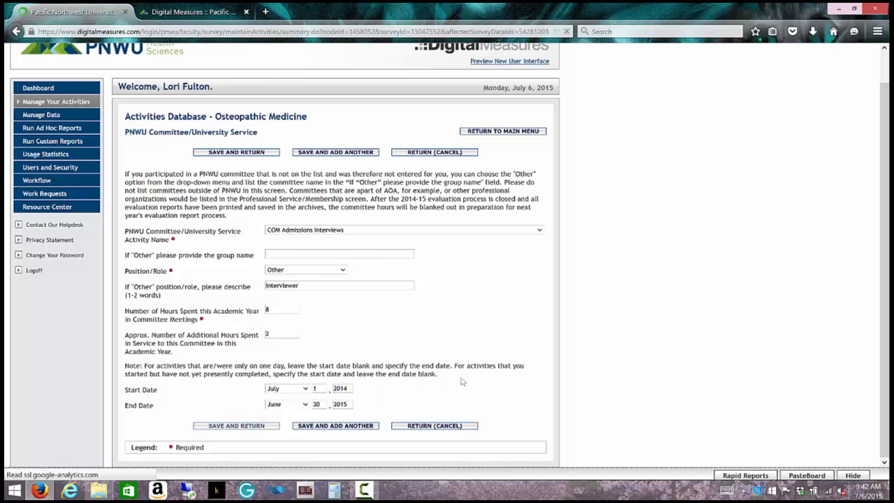
scroll(316, 383, "up", 2)
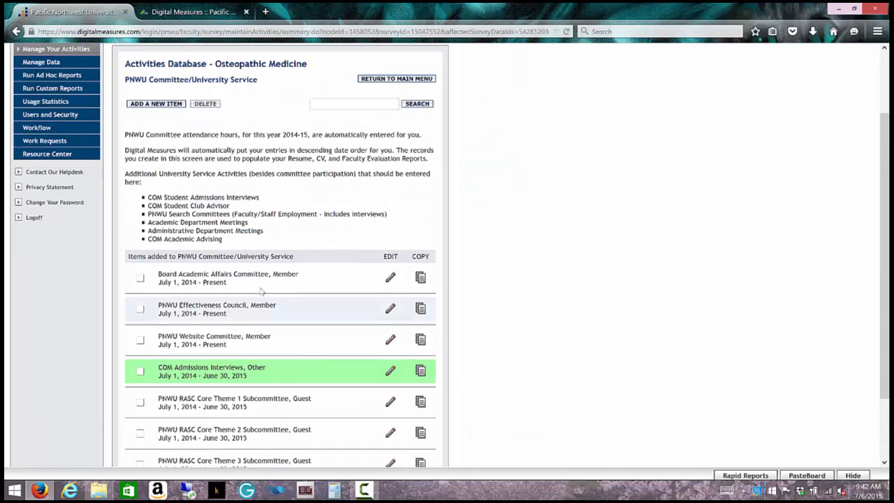
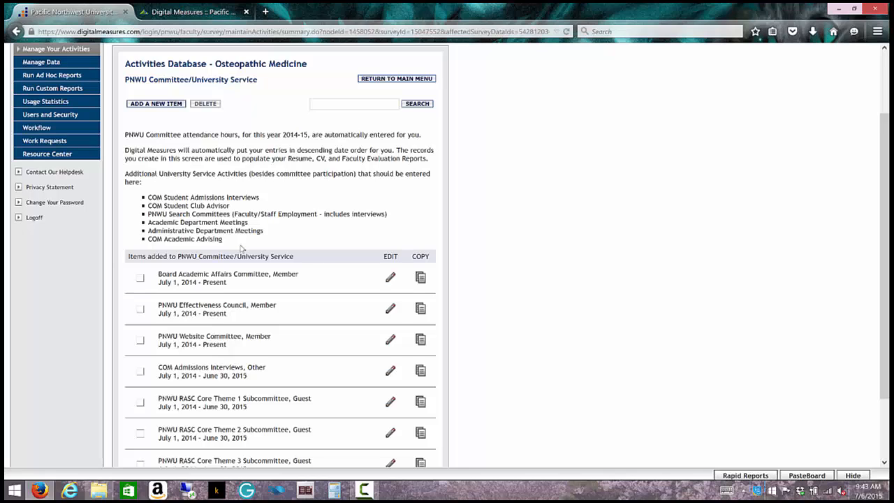
Step: Start a new PNWU committee entry and choose Other as the activity name
left_click(163, 104)
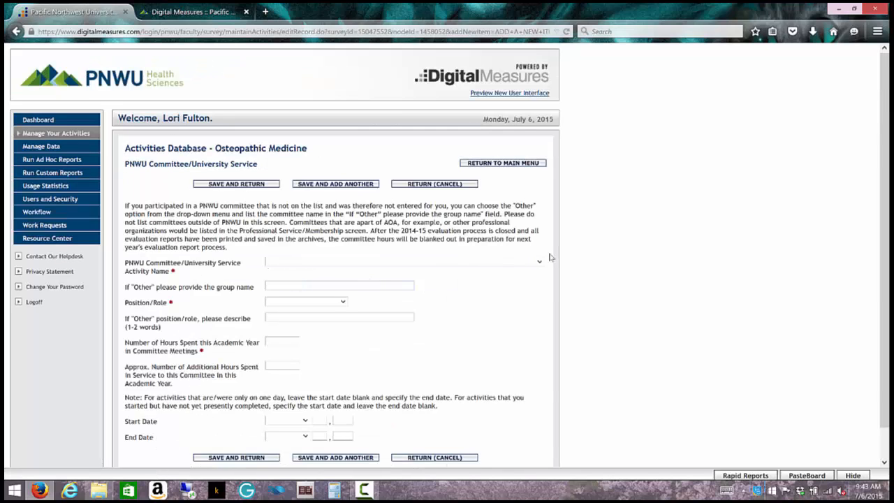
left_click(539, 262)
left_click_drag(540, 297, 540, 408)
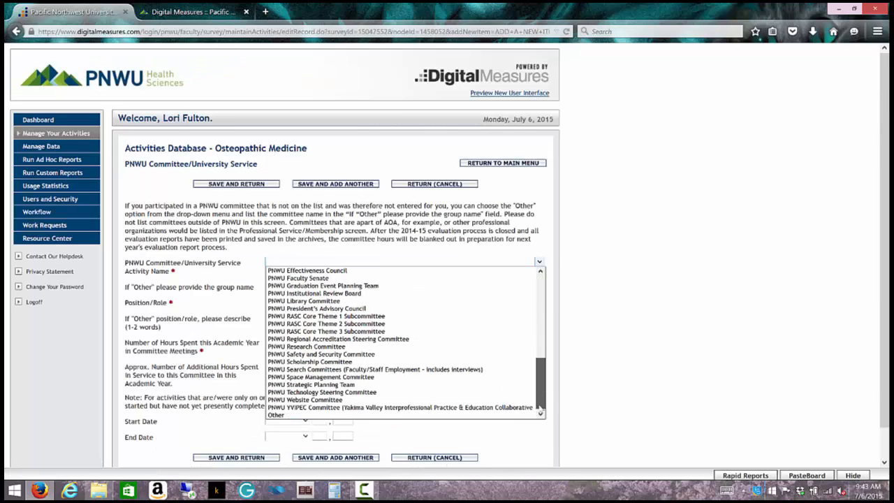
left_click(467, 417)
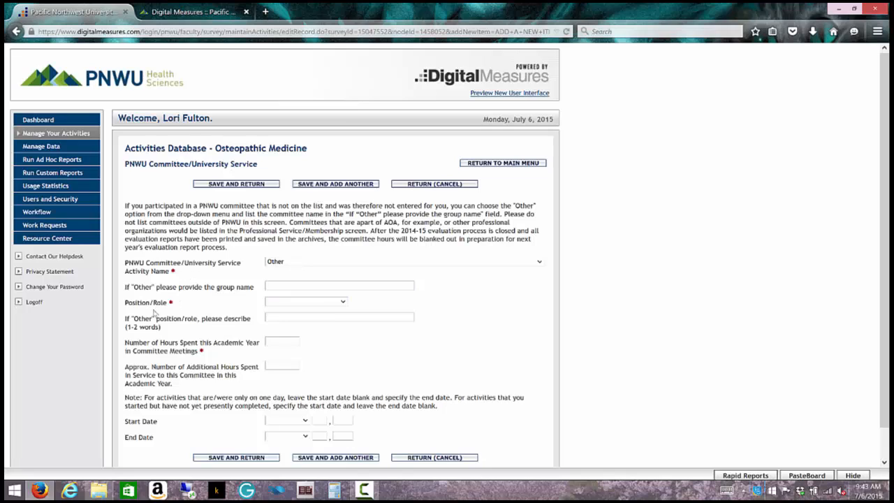
Step: Look through the Position/Role options without choosing one, leaving the role blank
left_click(345, 301)
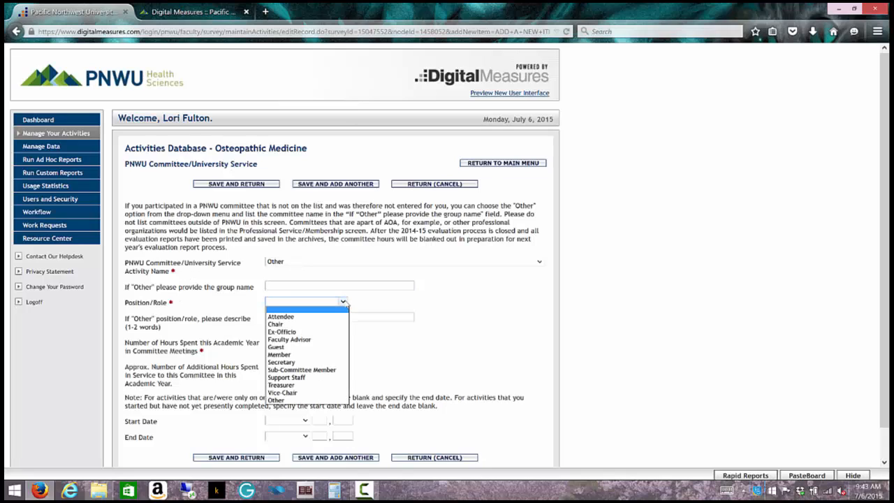
left_click(368, 306)
left_click(349, 314)
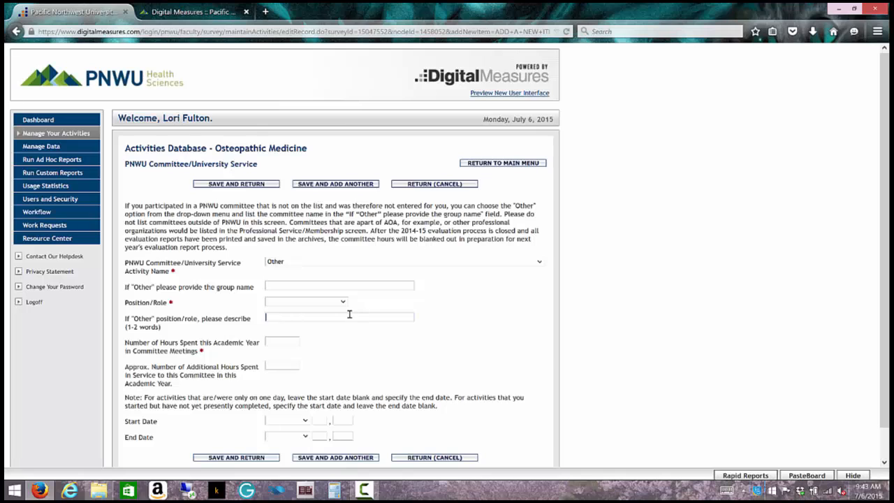
scroll(370, 342, "down", 1)
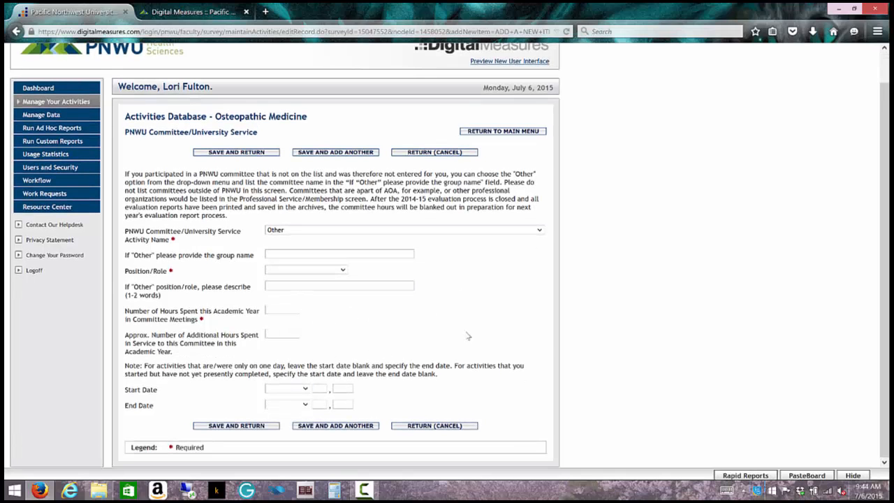
Step: Discard the unsaved committee entry and open Professional Memberships from the main menu
left_click(414, 426)
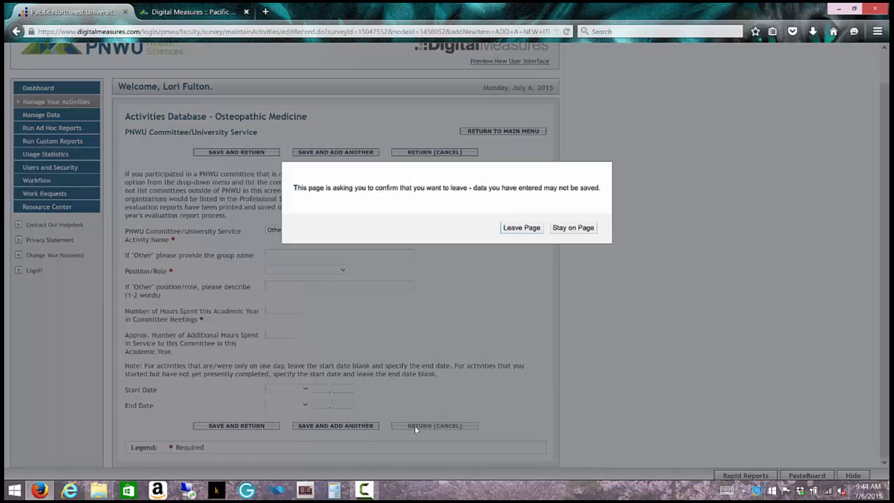
left_click(521, 230)
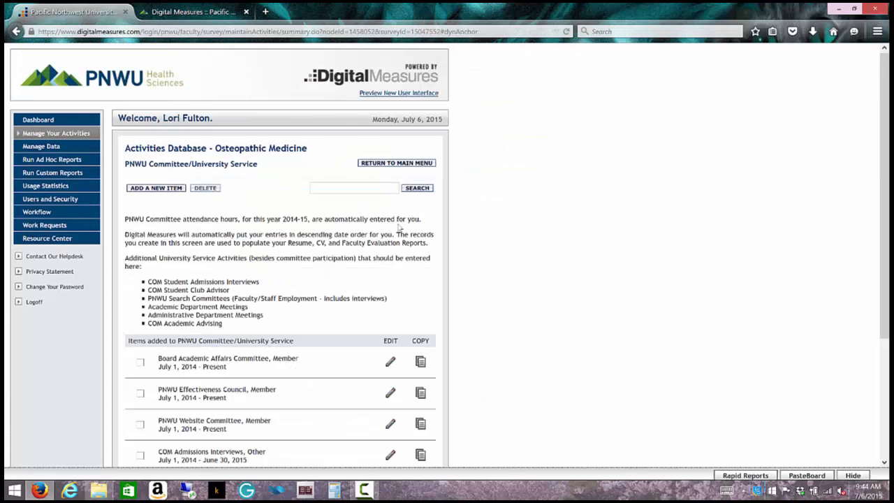
left_click(377, 164)
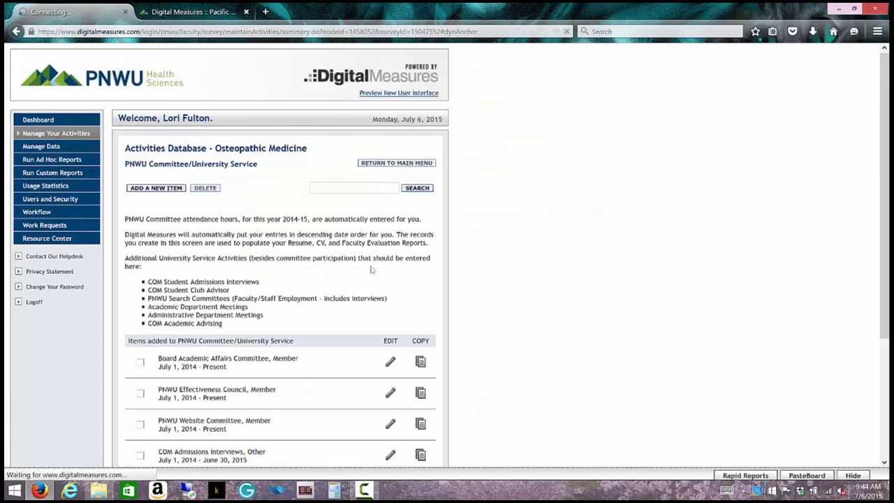
scroll(334, 300, "down", 4)
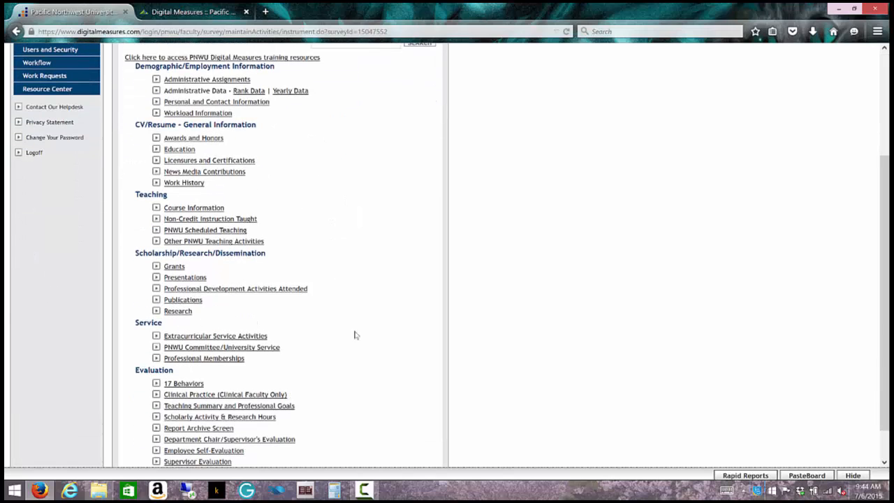
left_click(238, 361)
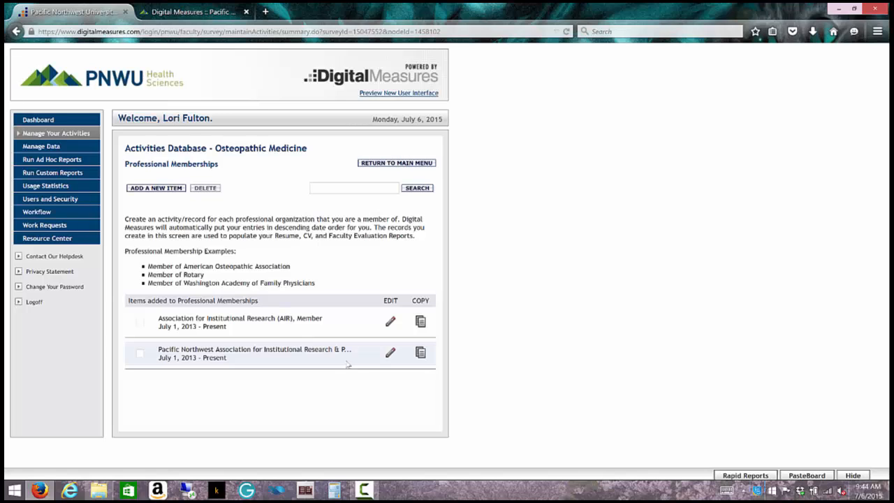
Step: Open the AIR membership record for review, then return to the main menu
left_click(391, 322)
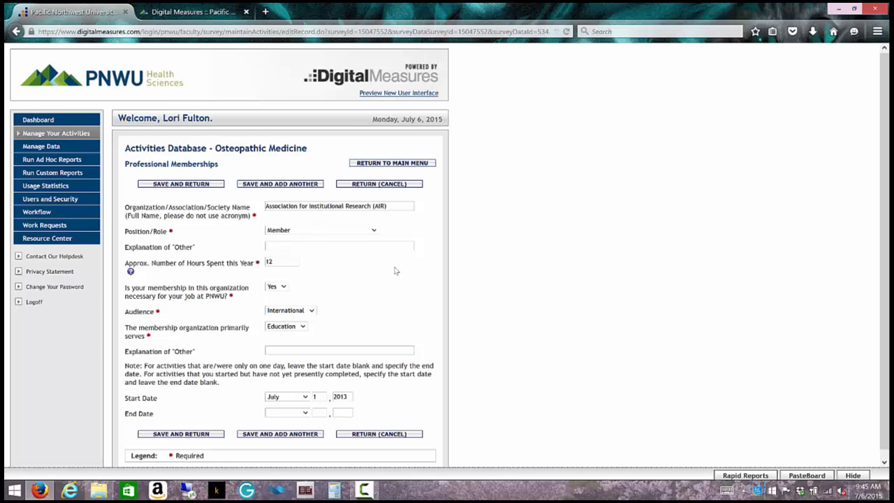
left_click(392, 165)
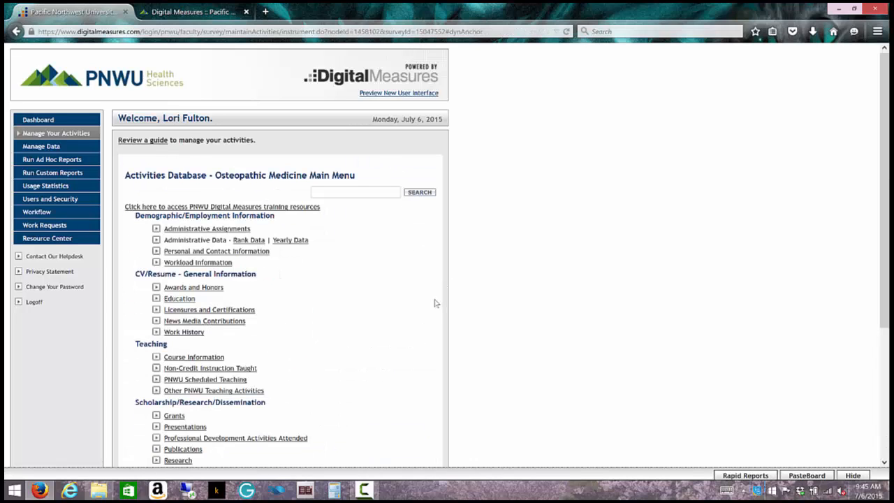
Step: Reopen Professional Memberships from the Service section of the main menu
scroll(397, 301, "down", 3)
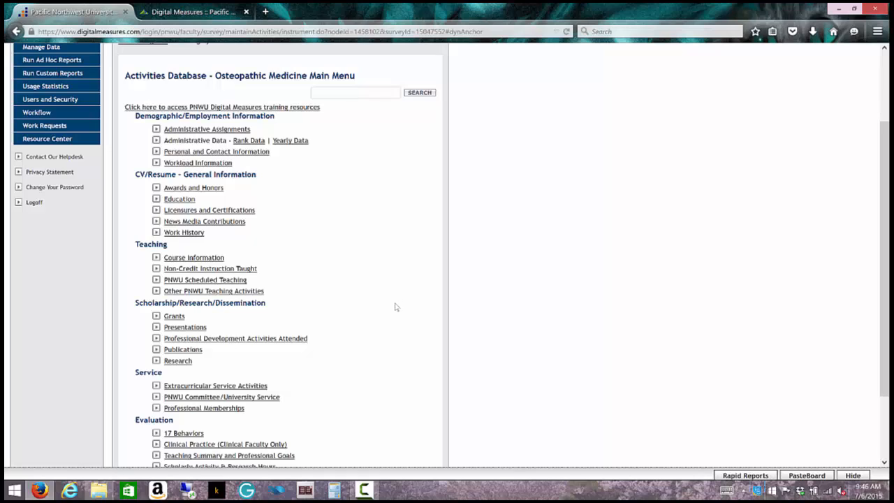
left_click(201, 412)
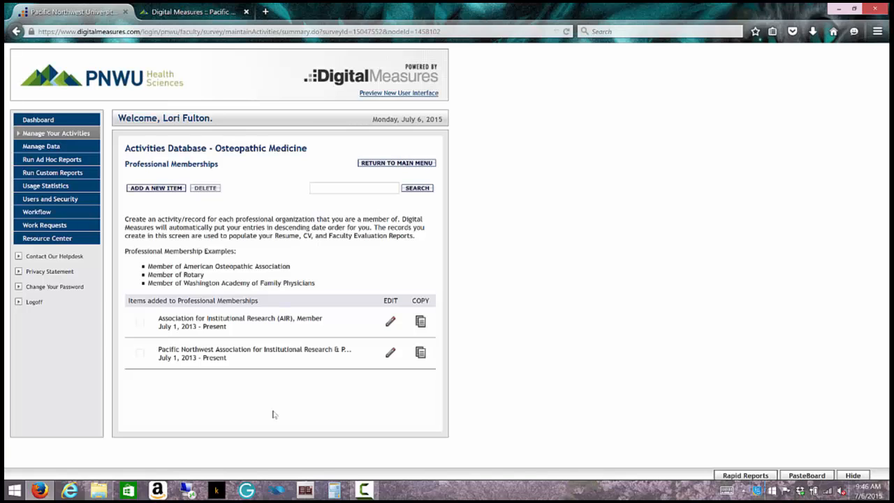
Step: Start a new professional membership entry and browse the Position/Role options without selecting
left_click(143, 189)
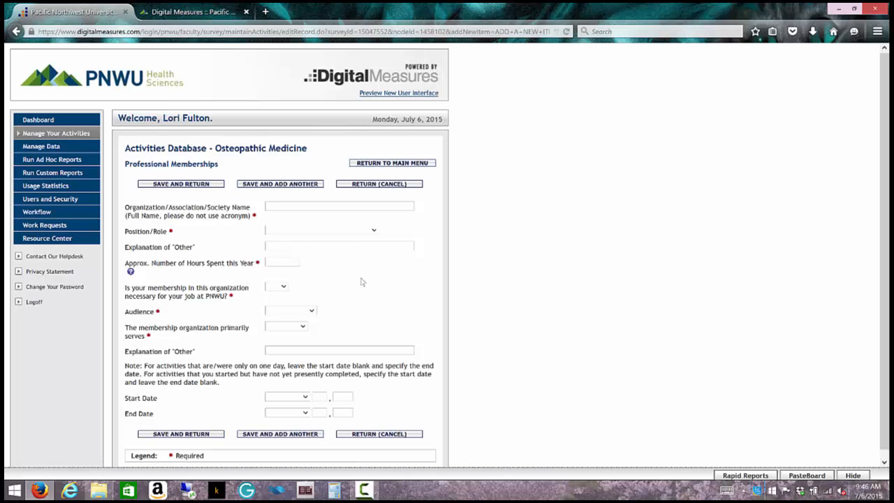
left_click(374, 230)
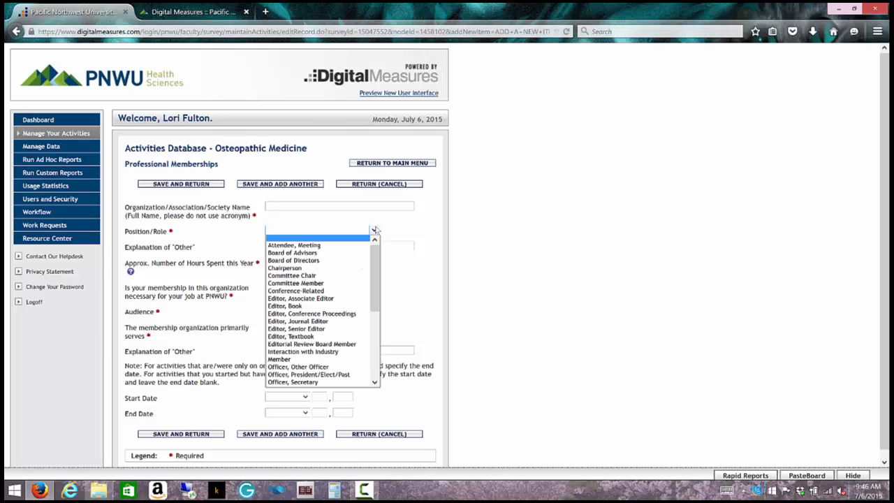
mouse_move(374, 252)
left_mouse_down()
mouse_move(375, 296)
mouse_move(381, 252)
left_mouse_up()
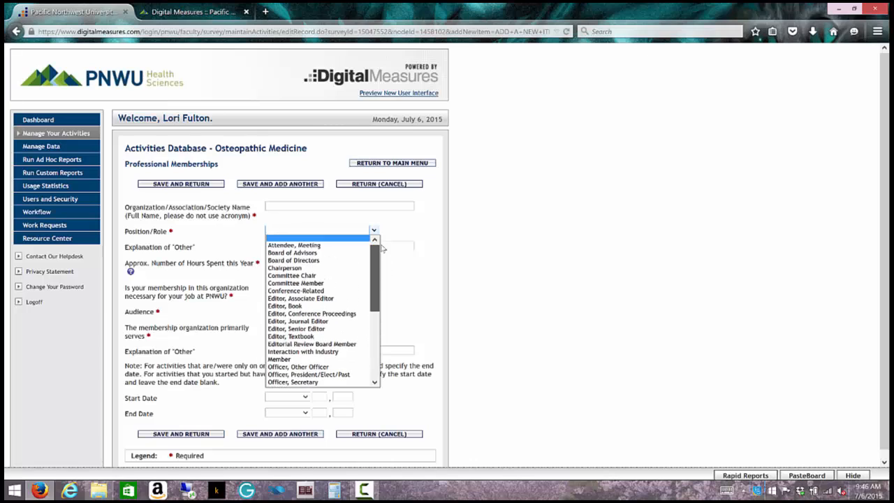
left_click(375, 232)
left_click(347, 205)
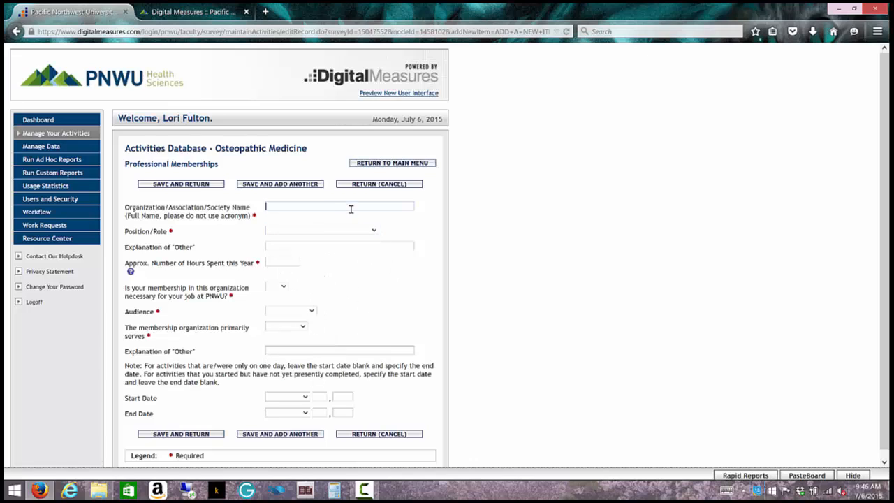
left_click(375, 231)
Step: Check the Audience and 'primarily serves' options, leaving both unselected
left_click(311, 313)
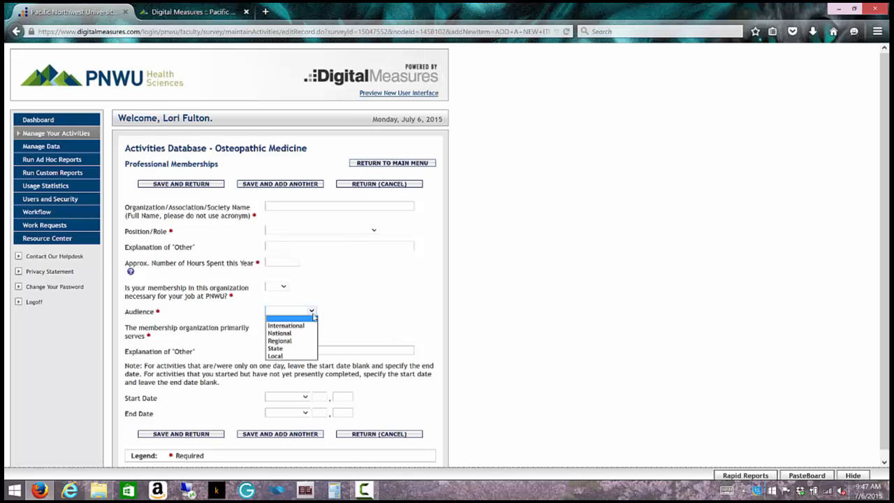
left_click(361, 315)
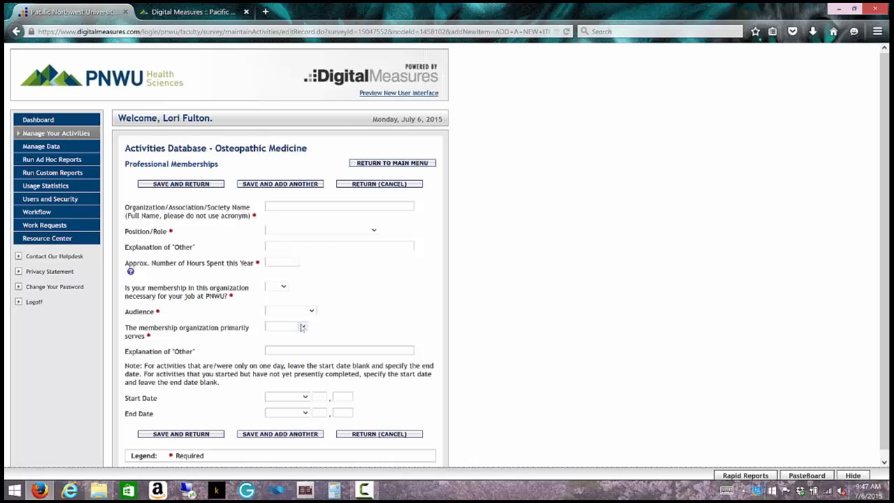
left_click(302, 326)
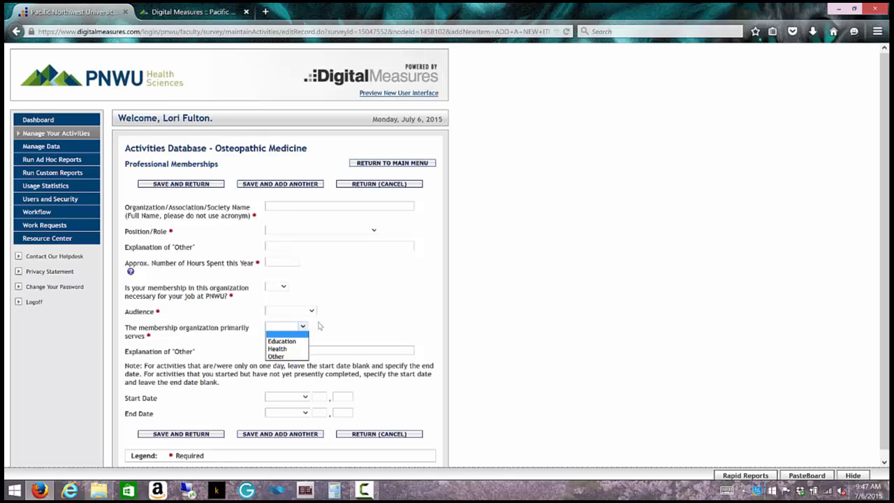
left_click(347, 322)
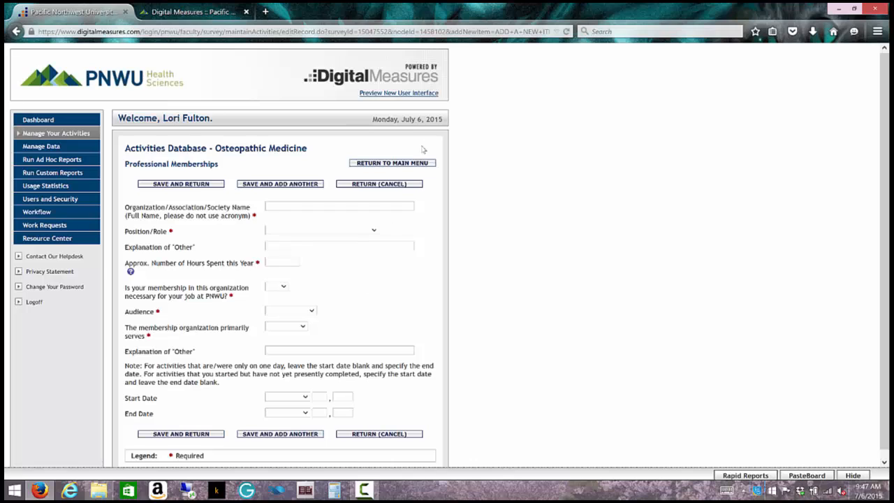
Step: Leave the blank membership form and return to the Activities Database main menu
left_click(413, 165)
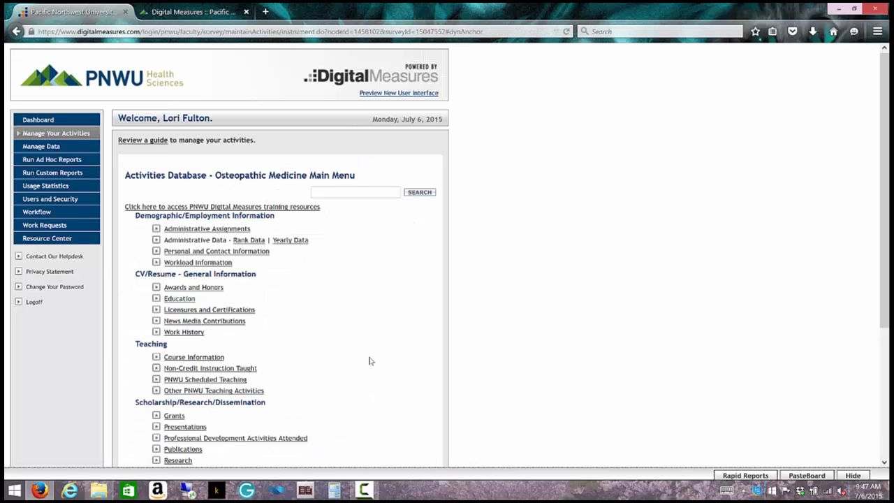
scroll(389, 362, "down", 1)
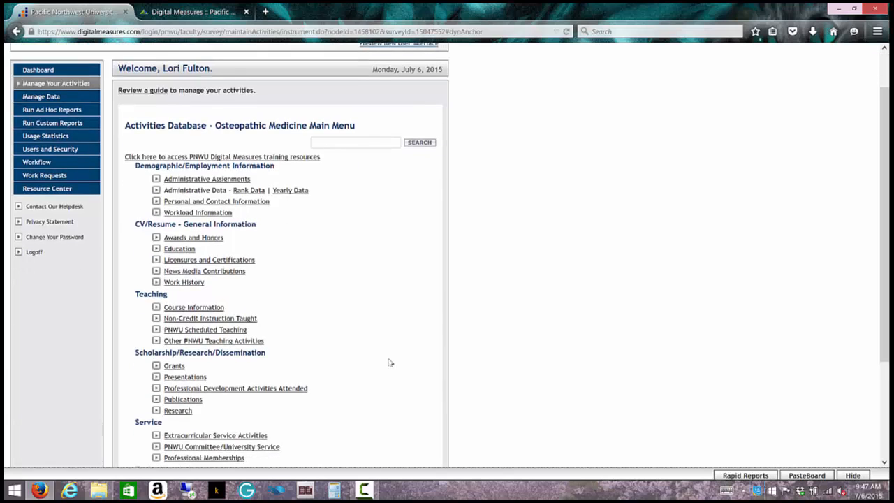
scroll(389, 362, "down", 1)
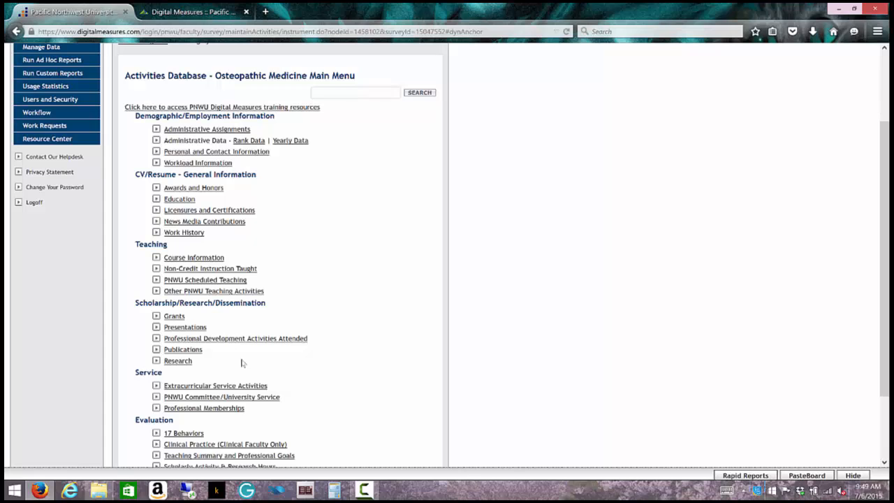
left_click(173, 15)
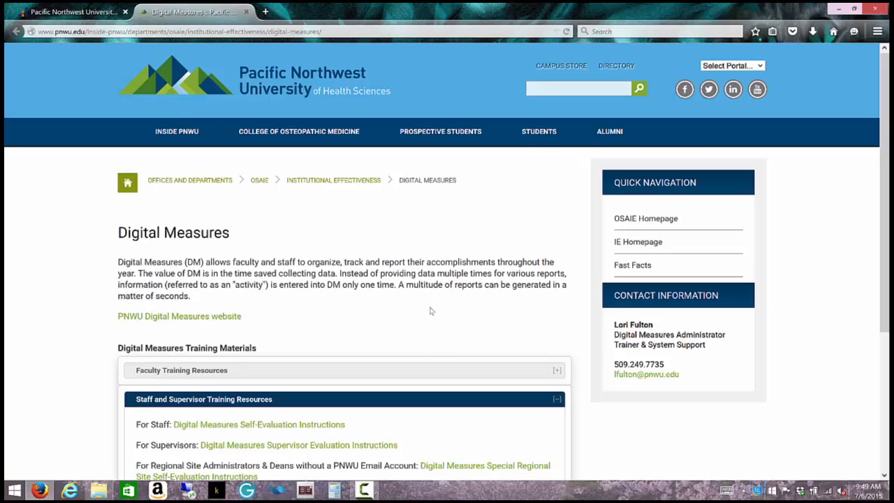
left_click(84, 19)
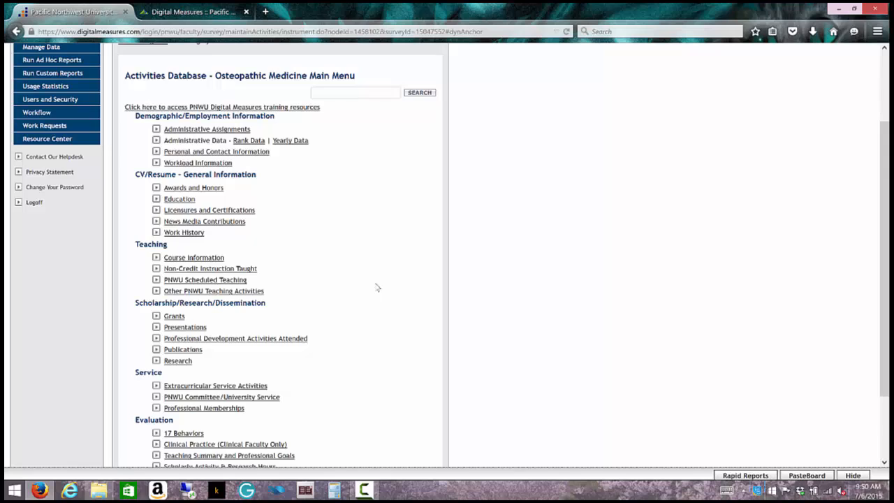
scroll(377, 288, "down", 1)
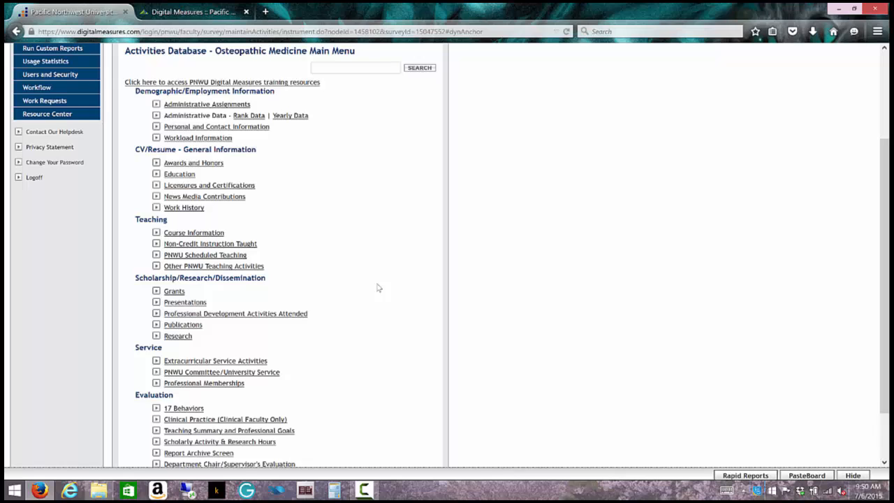
scroll(378, 288, "down", 2)
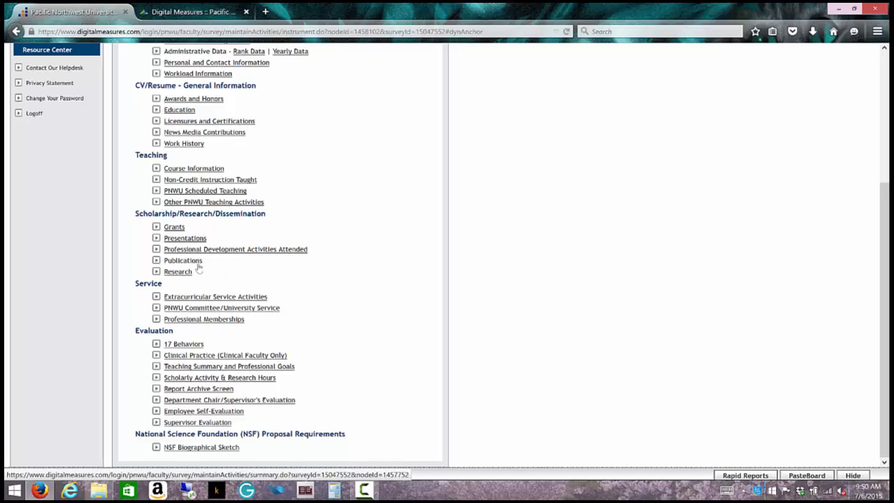
Step: Open Grants and edit the Building Gift grant titled 'test'
left_click(174, 227)
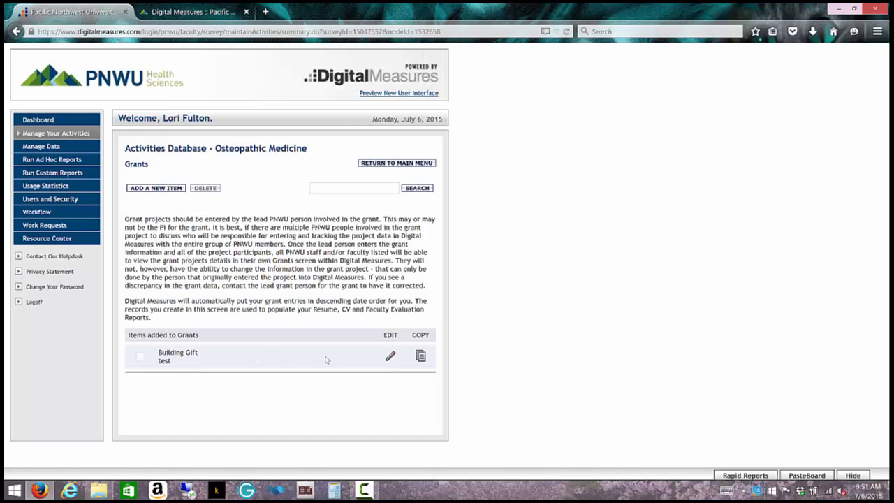
left_click(391, 358)
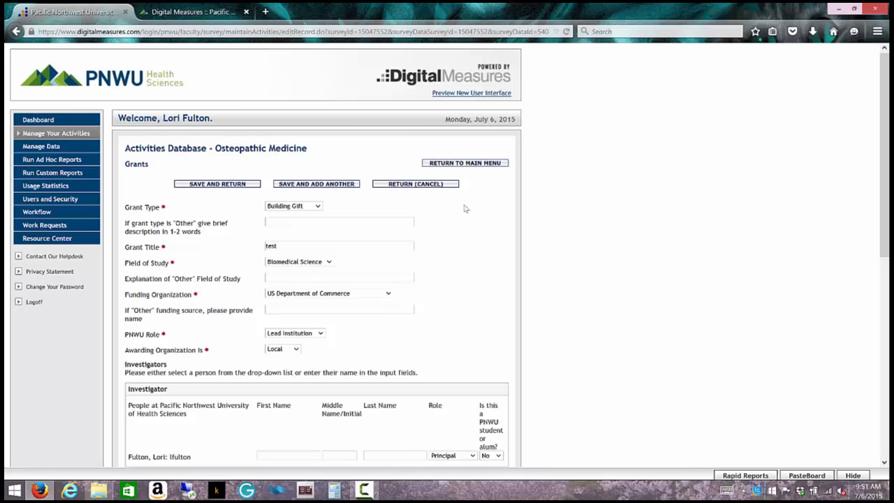
scroll(465, 208, "down", 2)
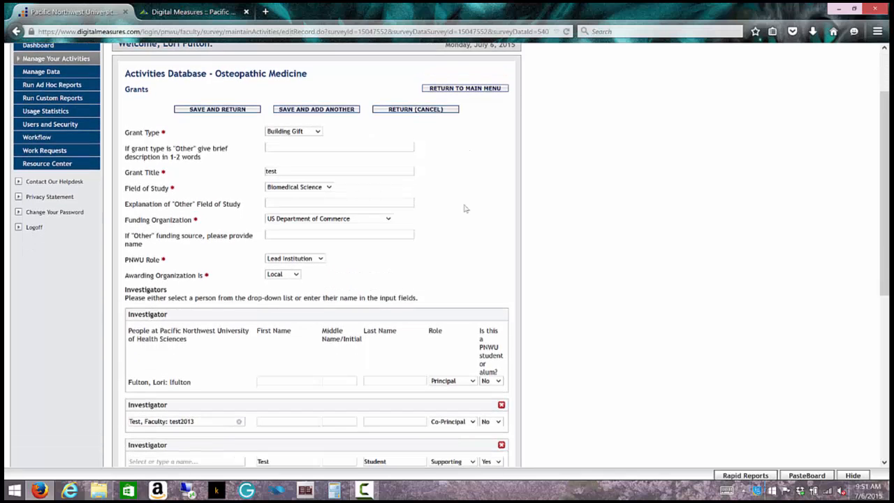
scroll(466, 208, "down", 3)
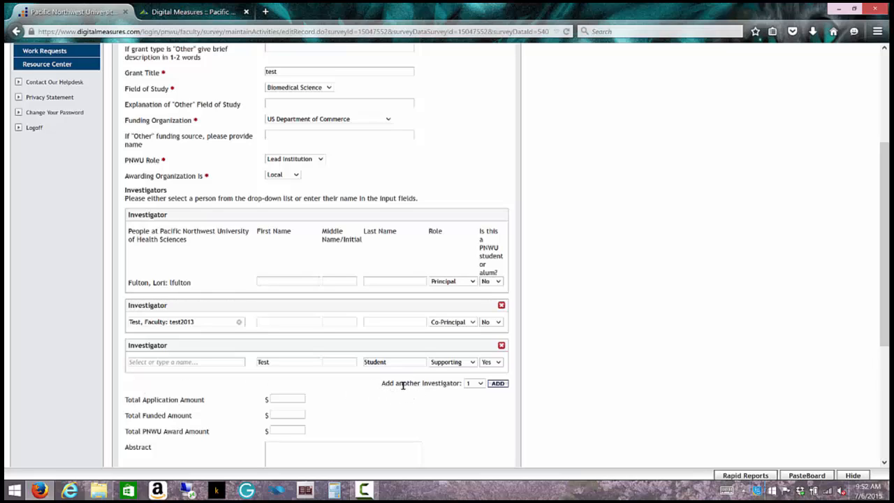
Step: Add 2 blank Investigator rows to the Building Gift grant
left_click(479, 384)
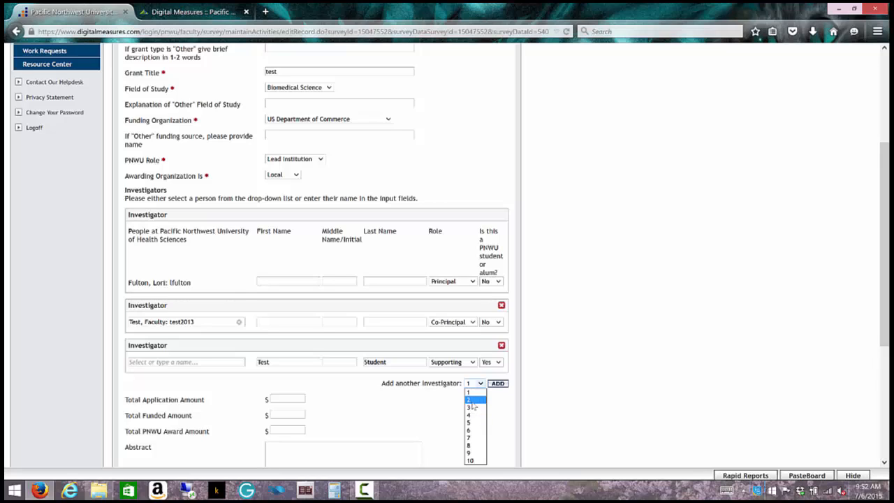
left_click(473, 400)
left_click(496, 384)
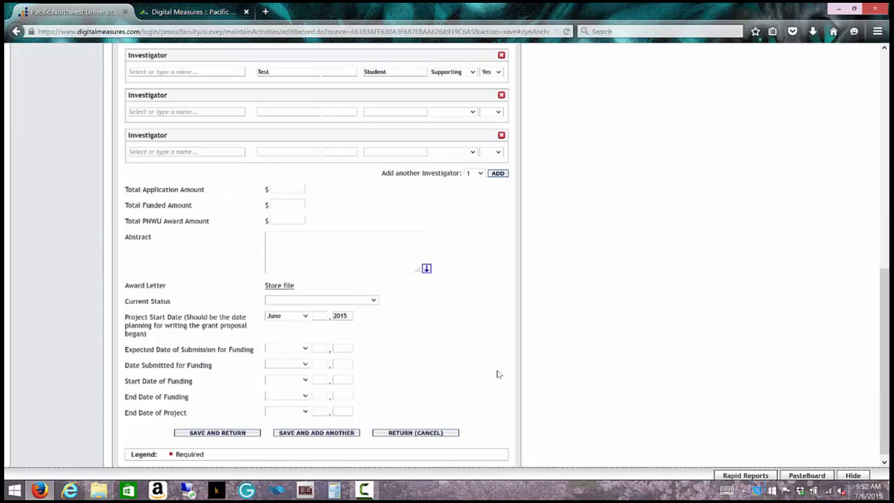
scroll(497, 373, "up", 3)
scroll(497, 373, "up", 1)
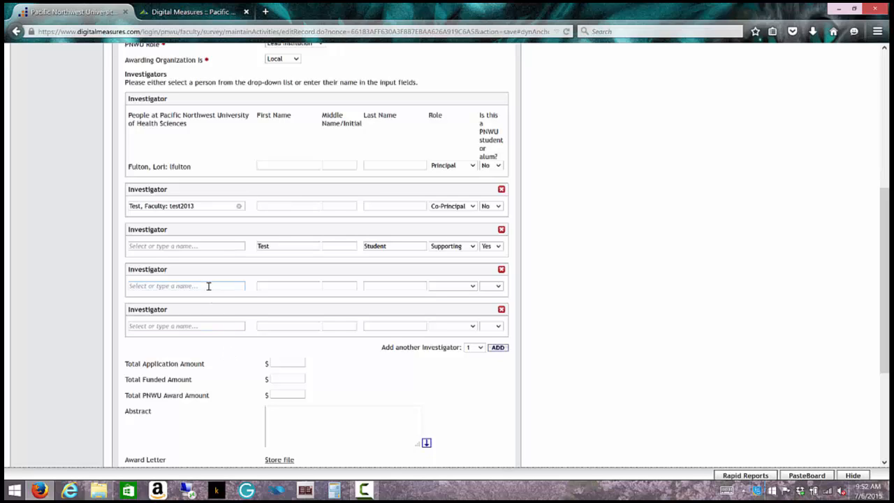
Step: Browse the fourth investigator's people list and role choices without selecting anything
left_click(151, 286)
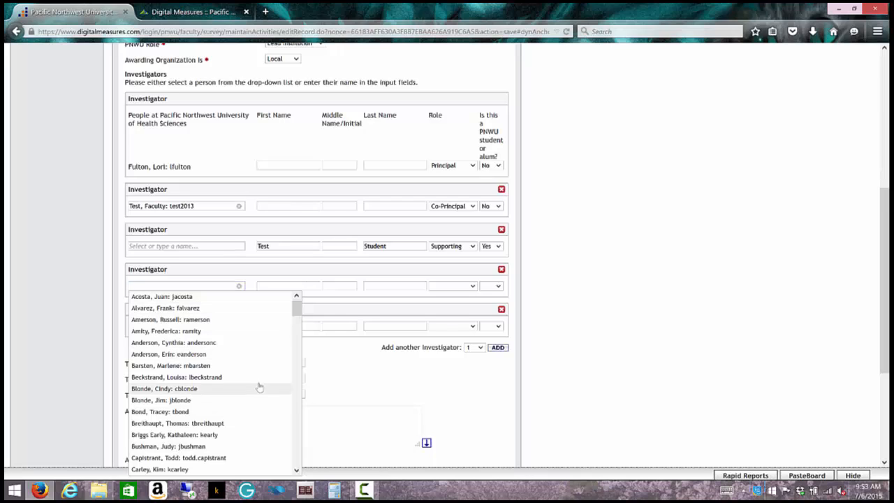
left_click_drag(296, 307, 292, 277)
left_click(289, 271)
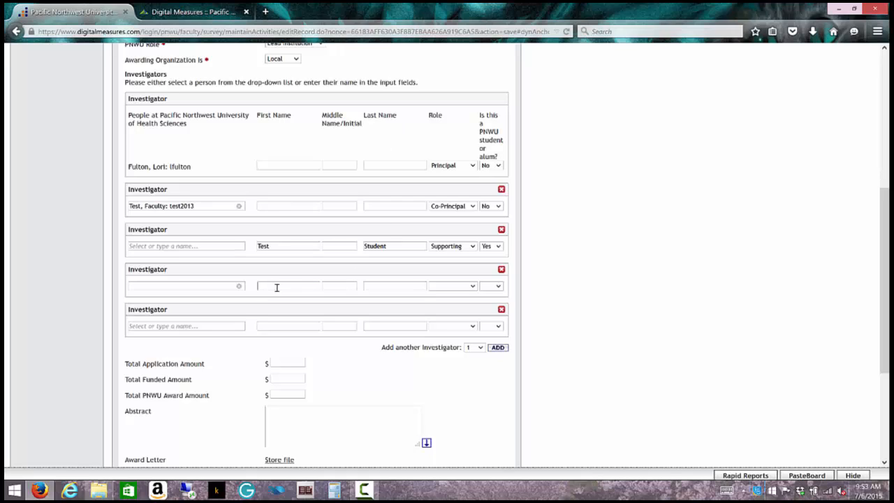
left_click(409, 286)
left_click(473, 286)
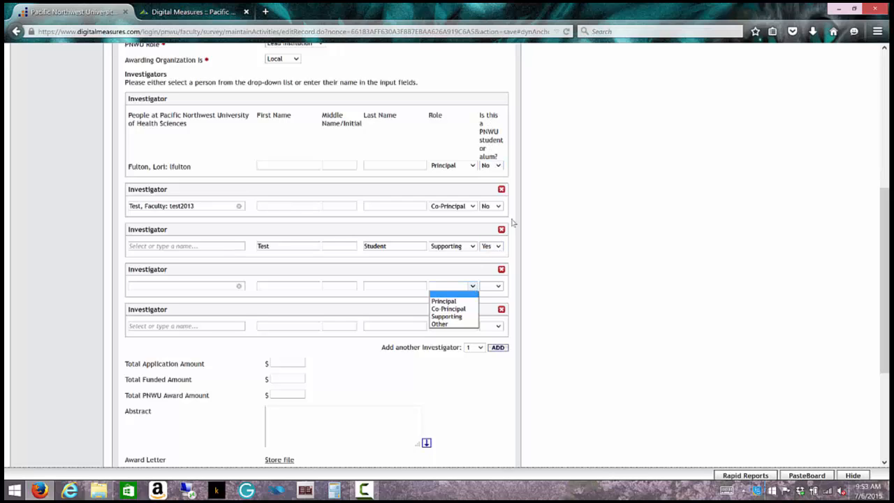
left_click(499, 247)
Step: Keep Yes for the third investigator's student status and delete the fourth, empty investigator row
left_click(498, 247)
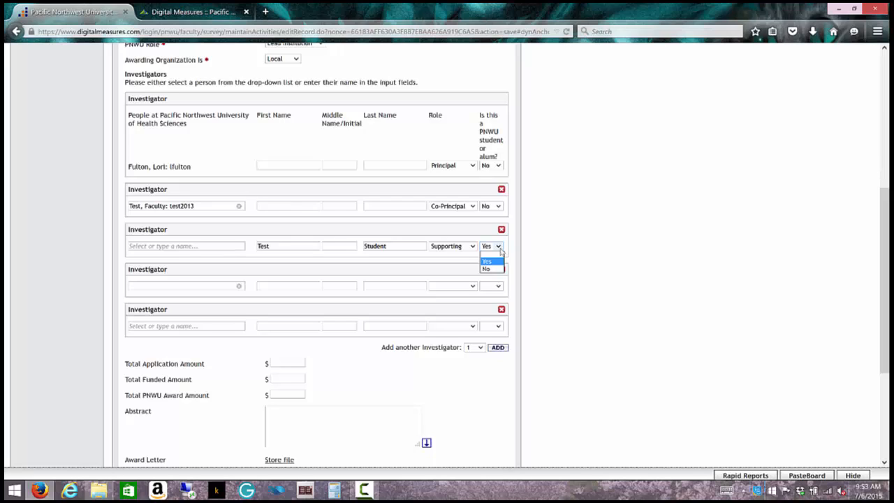
left_click(517, 251)
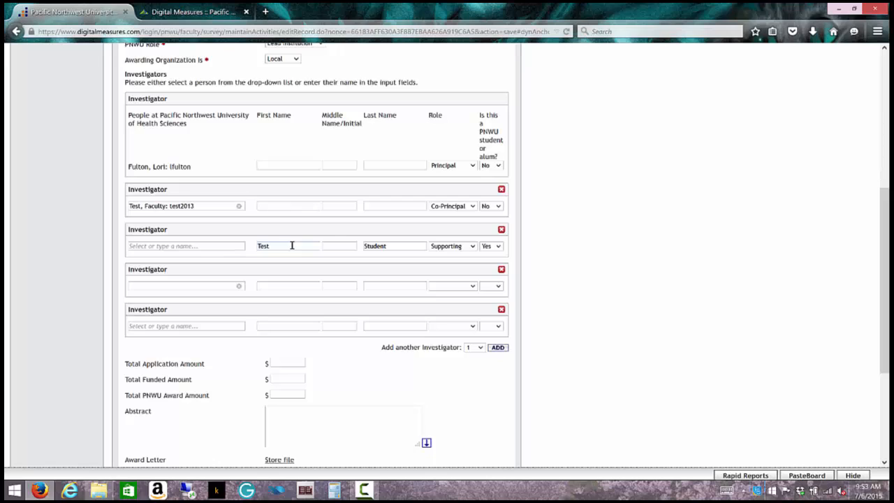
left_click(201, 205)
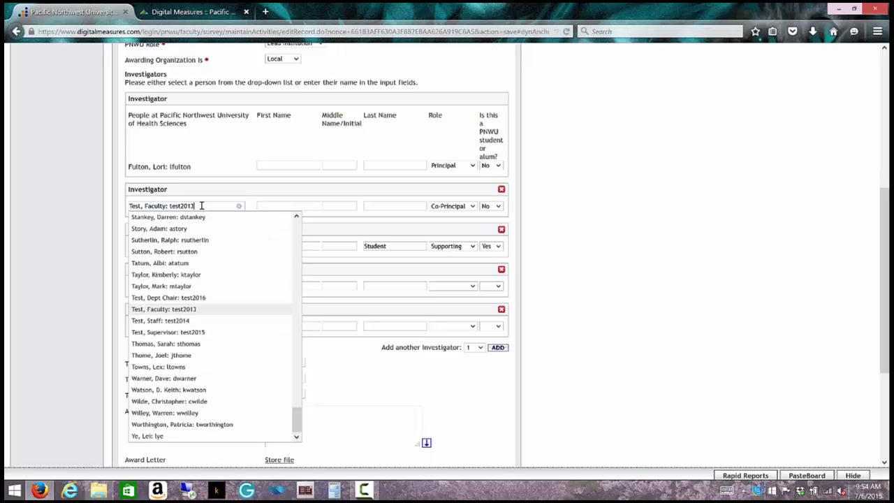
left_click(203, 205)
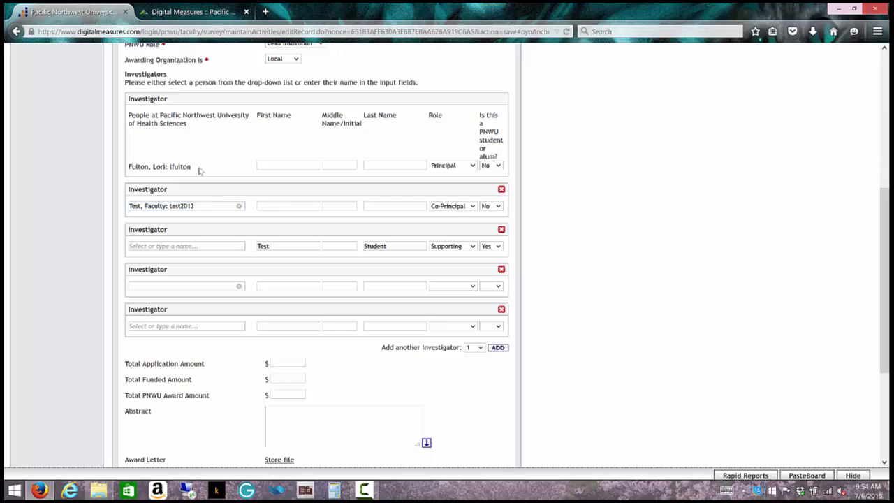
left_click(501, 270)
left_click(489, 227)
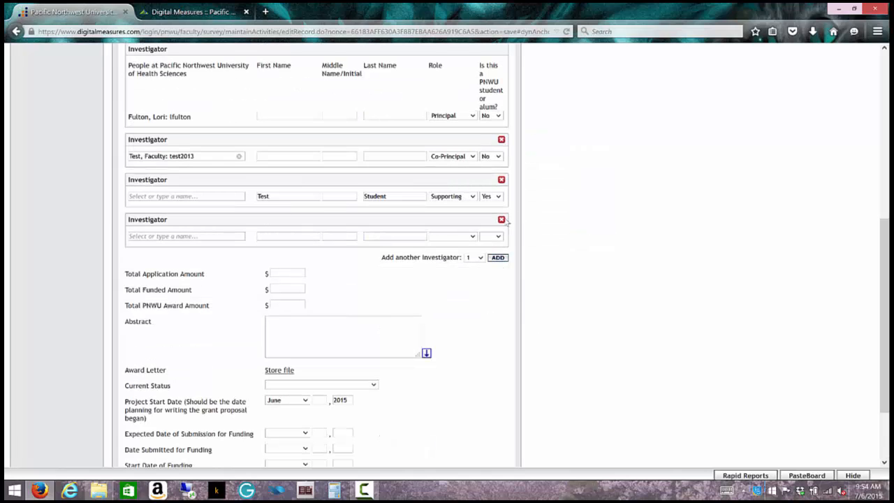
Step: Delete the last empty investigator row, leaving Principal, Co-Principal and Supporting investigators
left_click(501, 221)
left_click(487, 227)
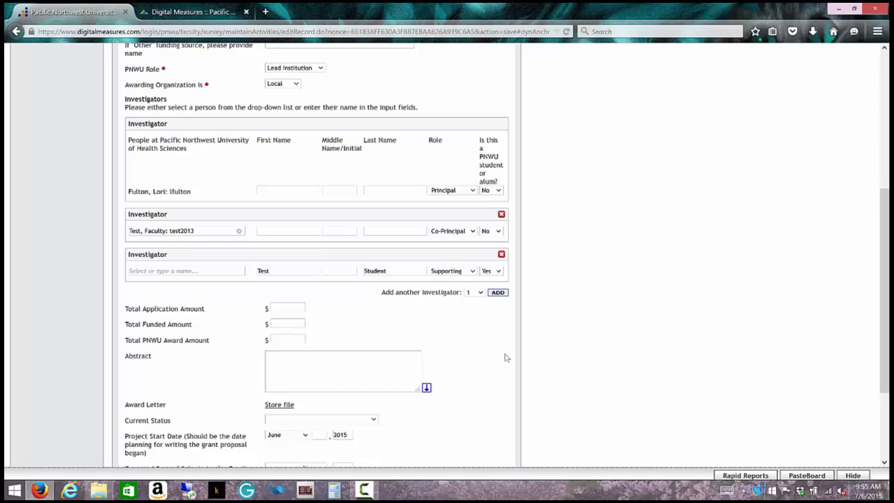
scroll(507, 357, "down", 3)
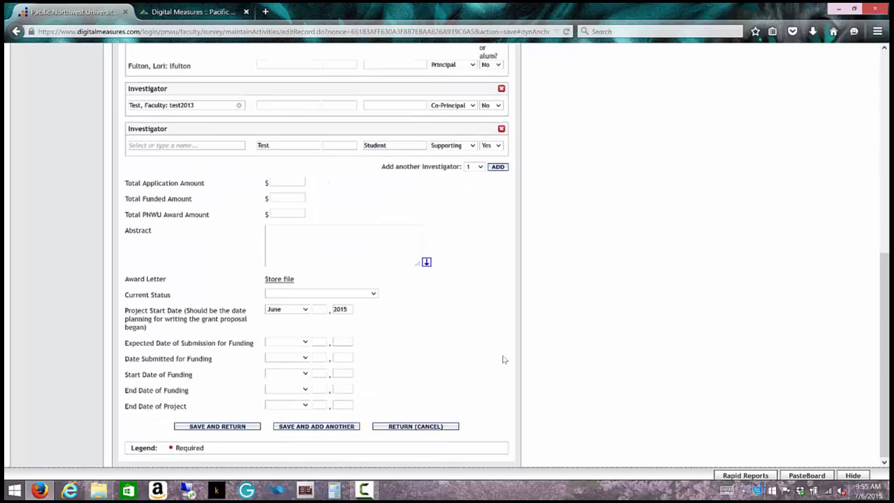
Step: Discard the unsaved grant form, log off, and return to the login page
left_click(392, 427)
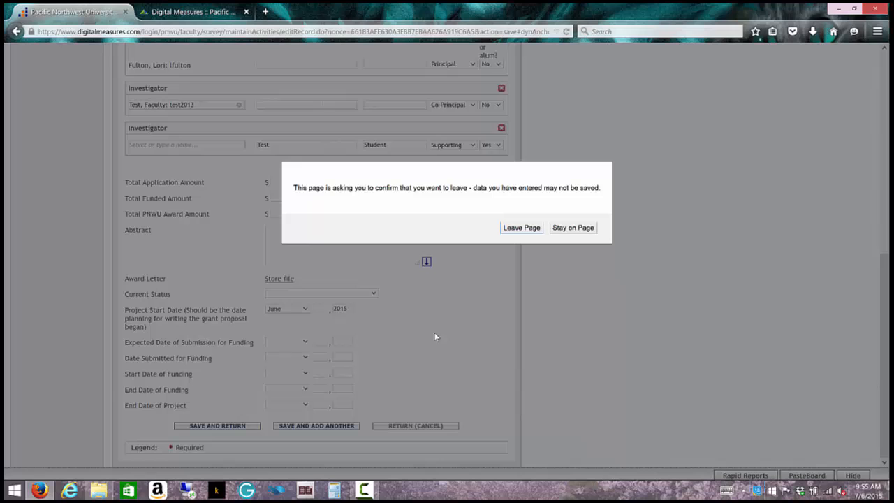
left_click(515, 230)
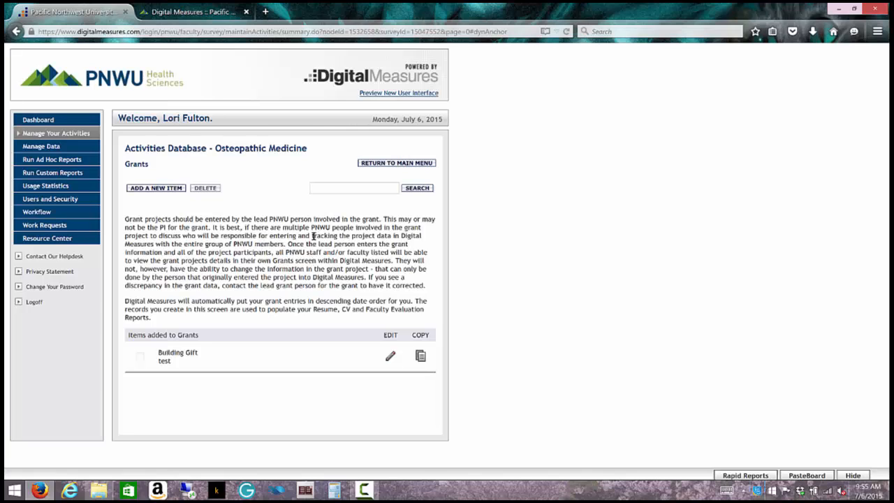
left_click(35, 302)
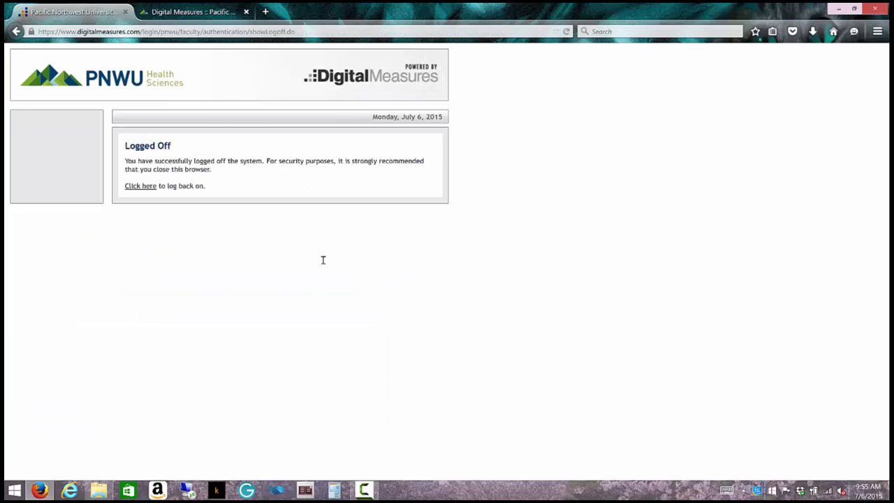
left_click(143, 187)
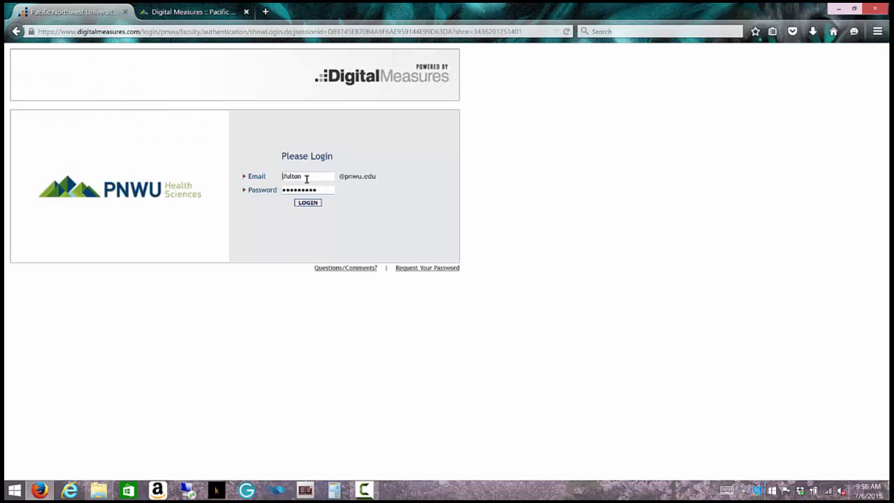
Step: Sign back in with the test account credentials and open the Grants records
double_click(306, 176)
type("test2013")
key("Tab")
type("test")
key("Return")
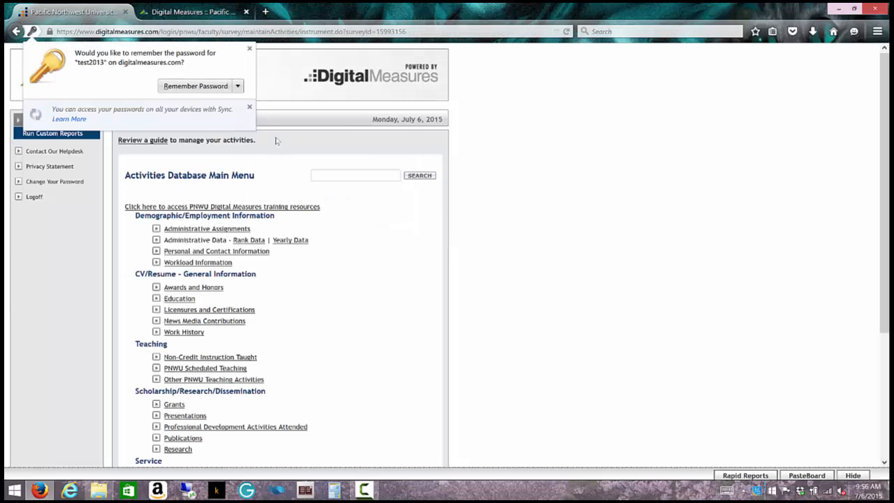
left_click(249, 49)
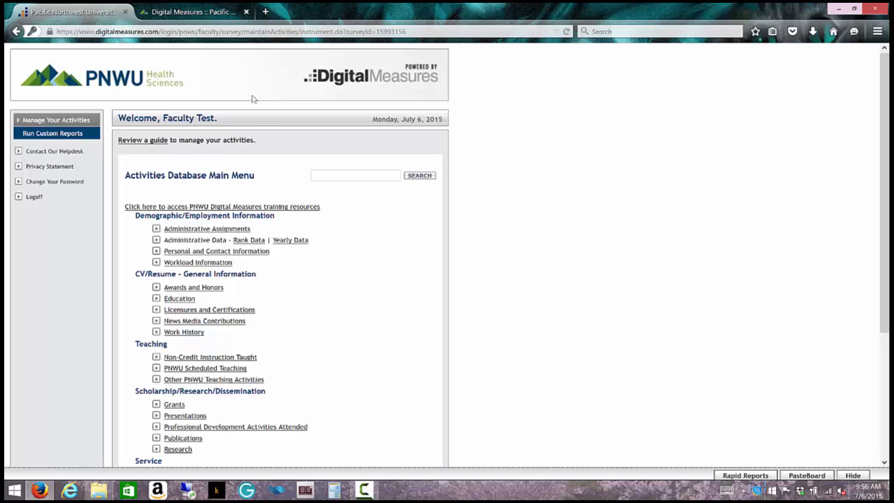
scroll(358, 280, "down", 2)
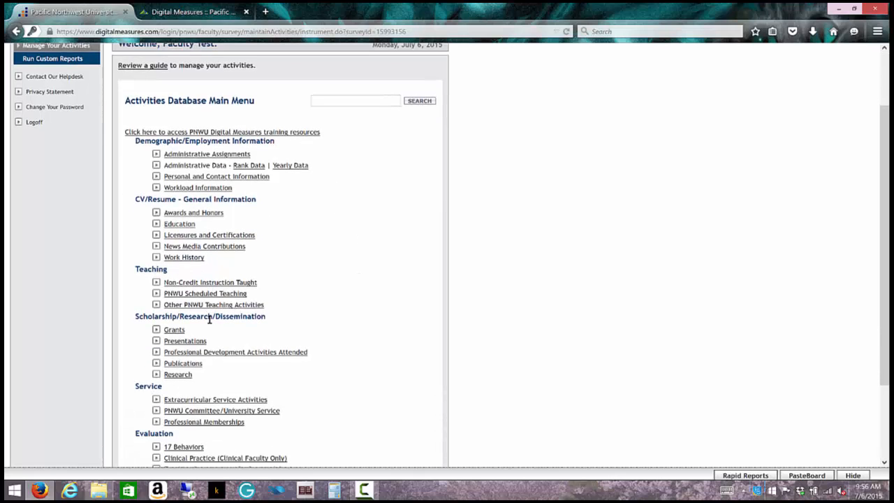
left_click(174, 330)
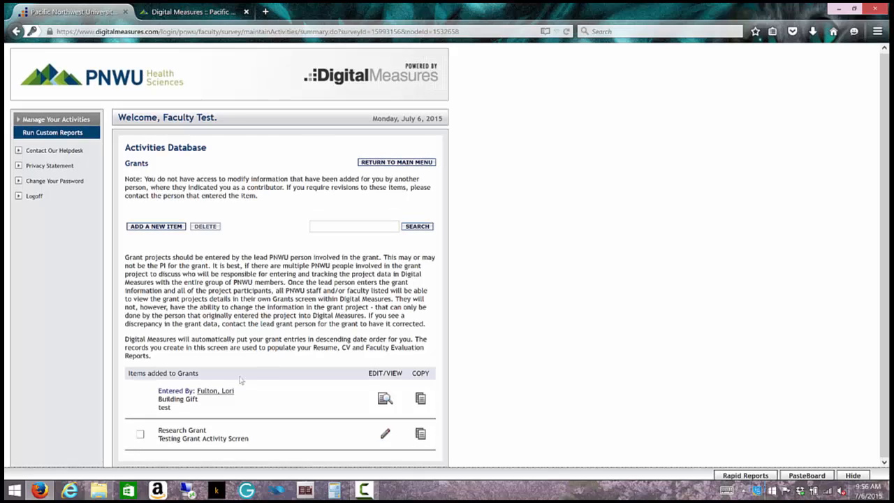
Step: View the Building Gift 'test' grant record and review its details
left_click(385, 398)
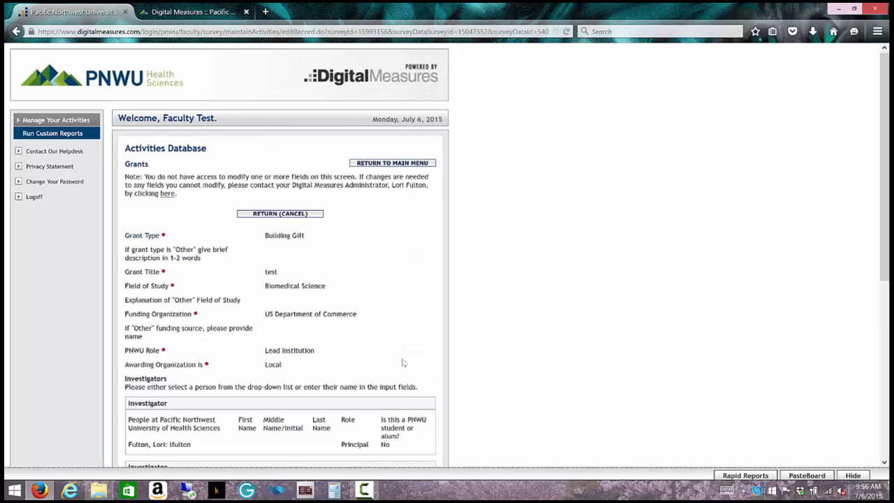
scroll(404, 359, "down", 2)
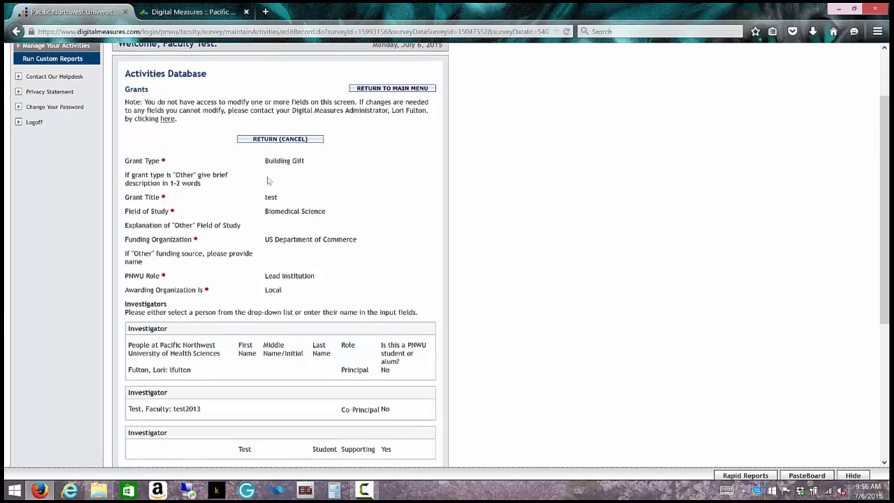
scroll(302, 380, "down", 2)
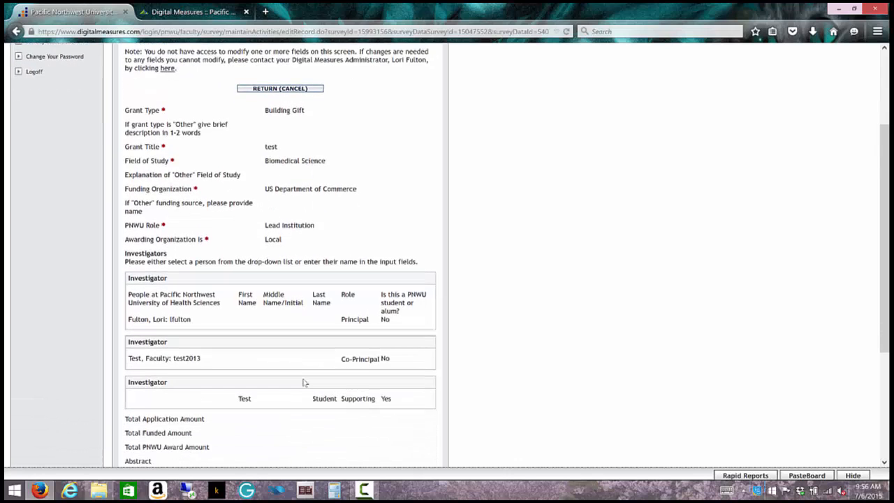
scroll(304, 382, "down", 2)
scroll(304, 382, "down", 1)
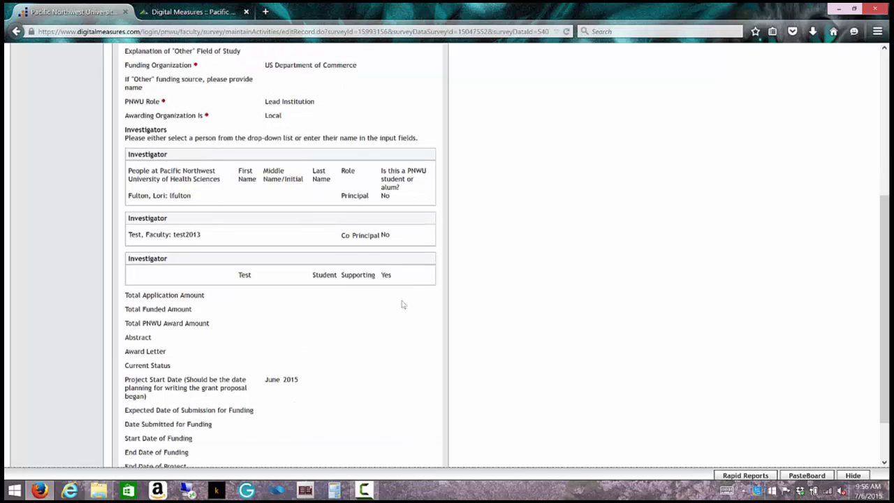
scroll(402, 304, "down", 2)
scroll(402, 305, "up", 5)
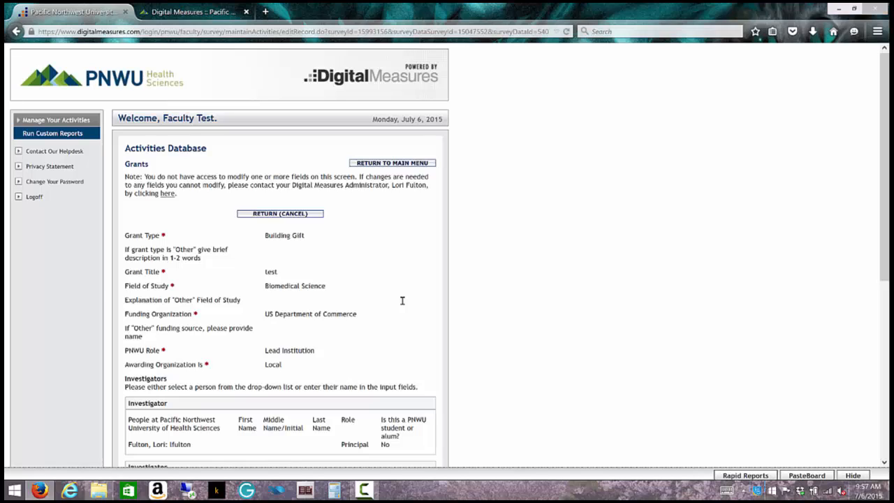
Step: Log off the faculty account and sign in with the administrator account
left_click(32, 197)
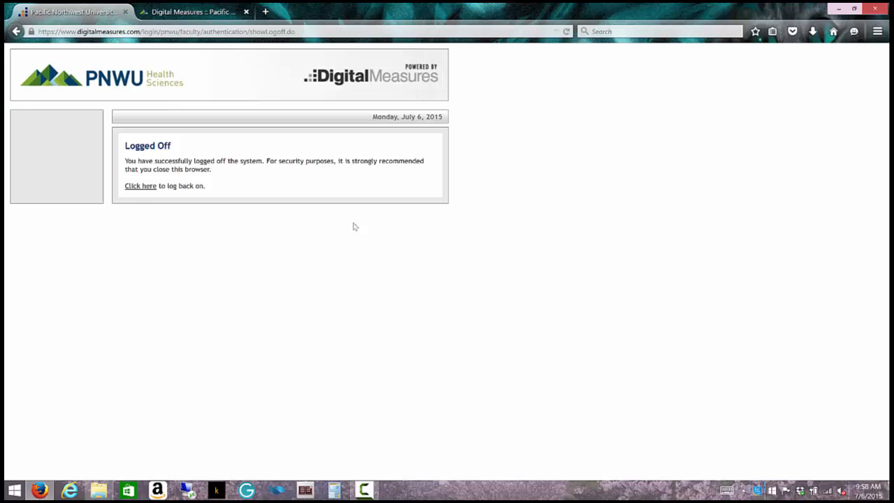
left_click(134, 188)
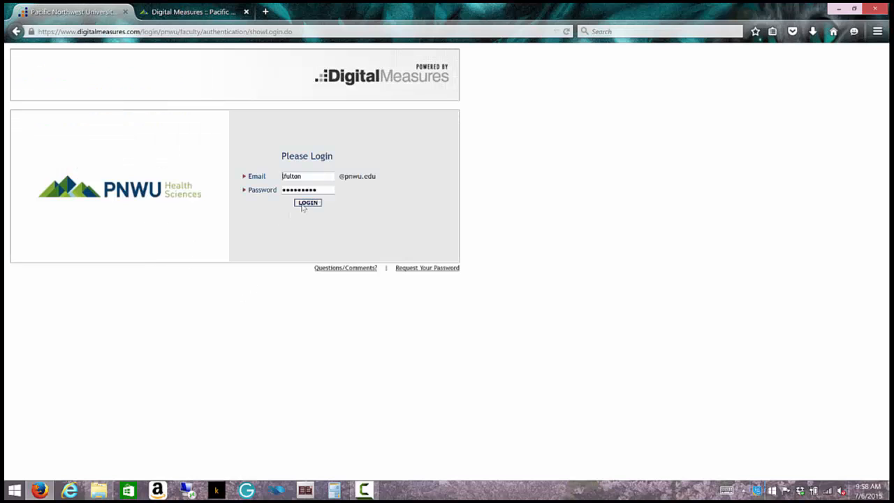
left_click(303, 204)
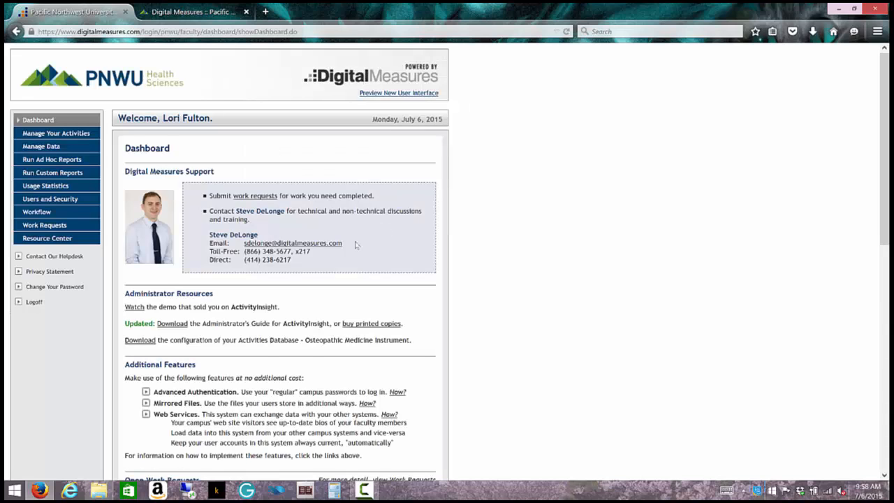
Step: Go to Manage Your Activities and open the Publications records
left_click(88, 134)
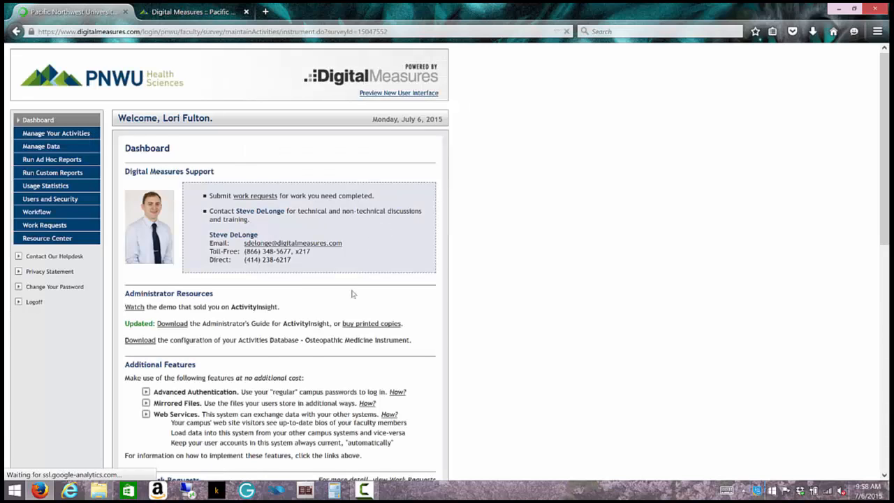
scroll(352, 293, "down", 4)
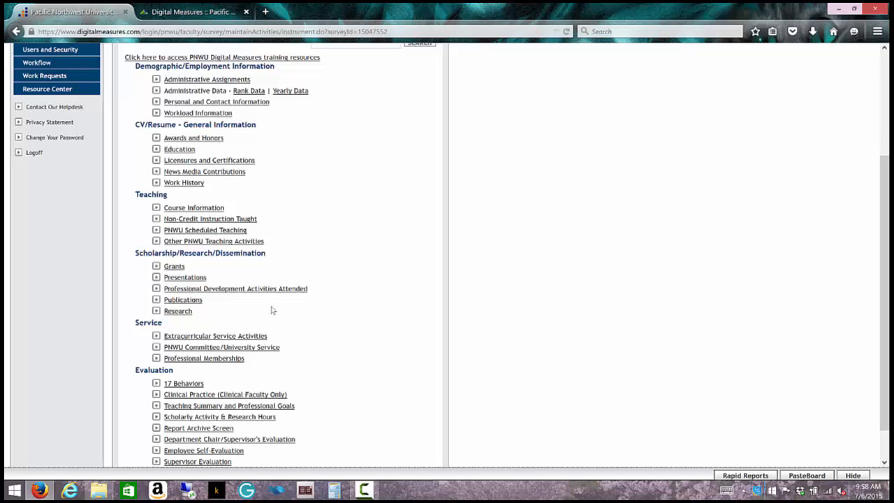
left_click(204, 304)
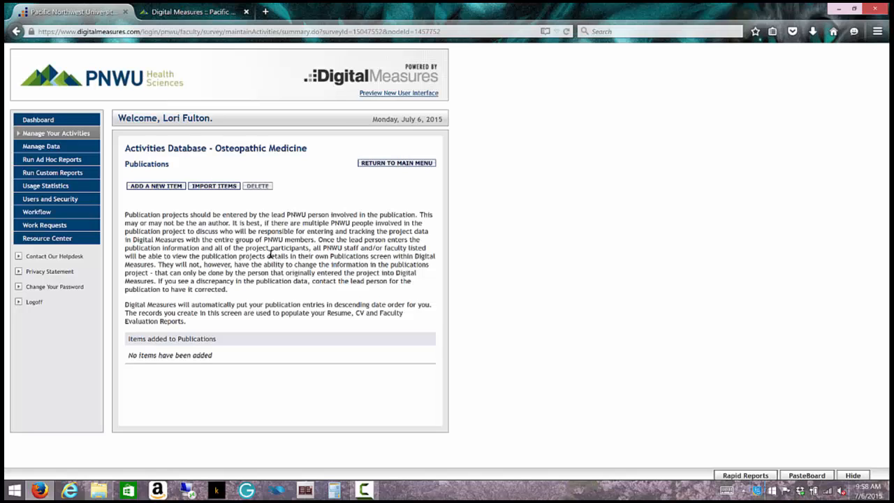
Step: Start importing publication items from the Publications page
left_click(205, 187)
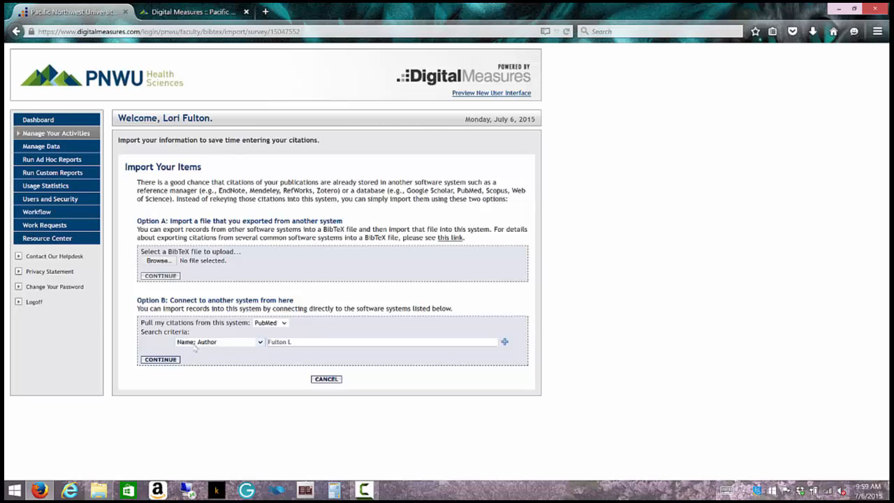
left_click(259, 342)
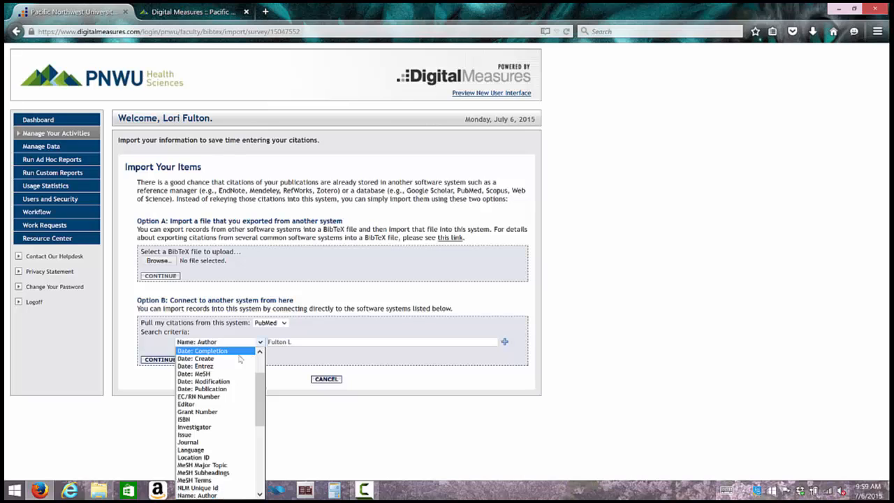
left_click(220, 445)
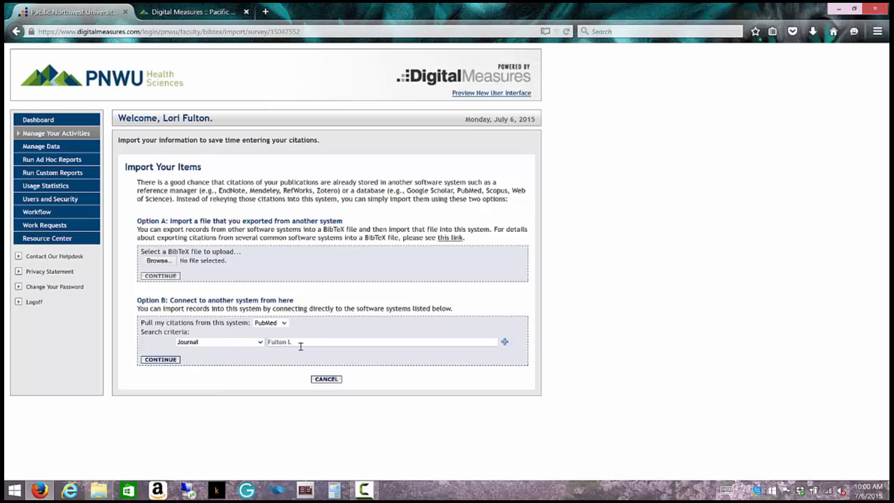
mouse_move(301, 342)
left_click_drag(301, 341, 262, 340)
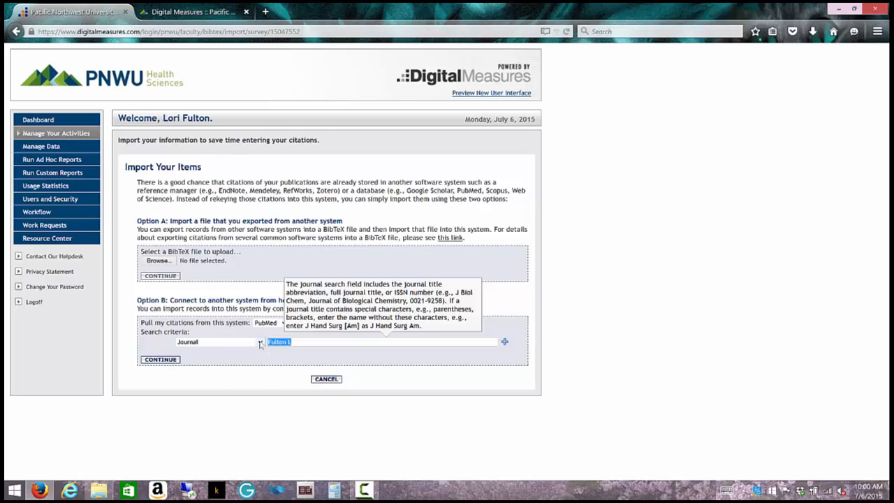
left_click(260, 342)
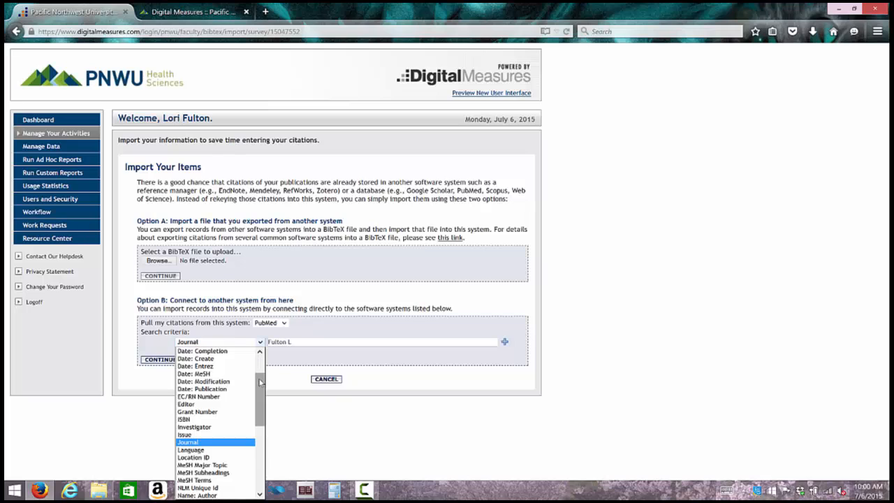
scroll(259, 351, "up", 2)
left_click_drag(260, 368, 277, 426)
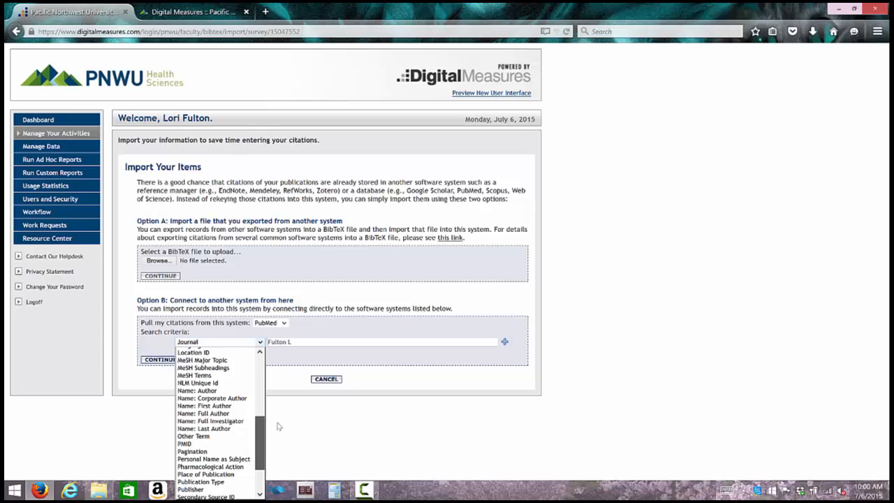
left_click(236, 392)
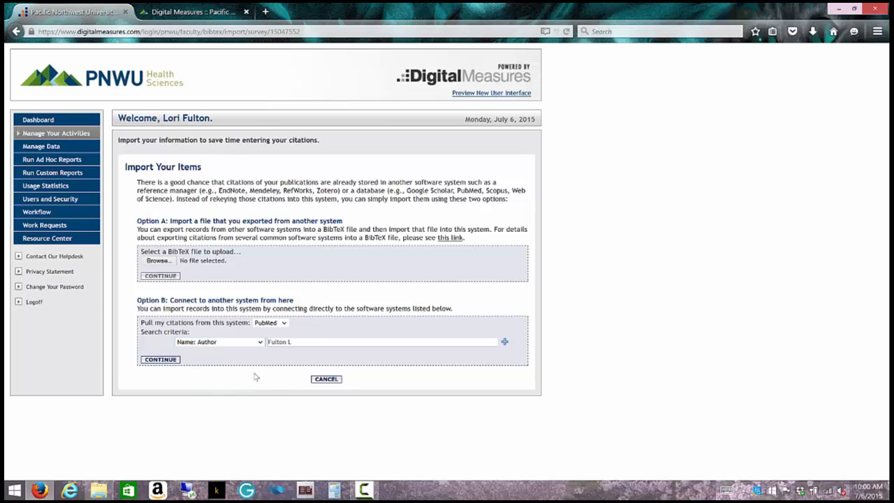
Step: Add three PubMed search rows and set two of them to Journal and Date: Publication
left_click(504, 341)
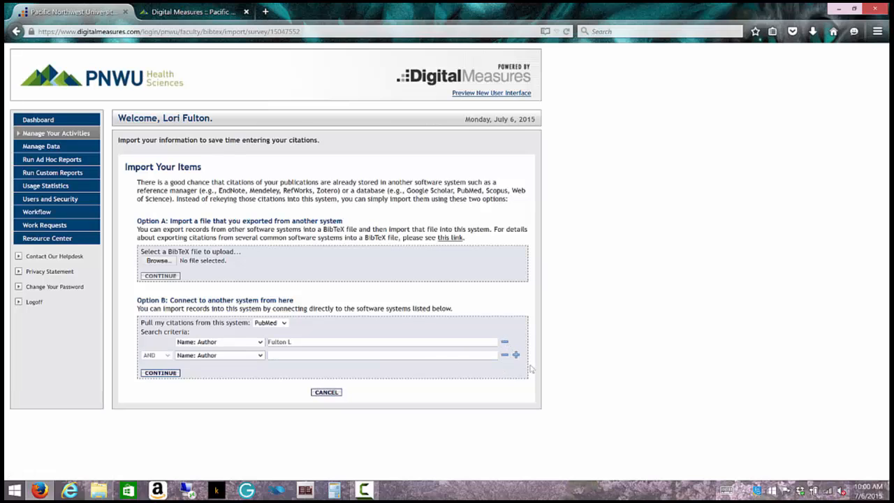
left_click(516, 355)
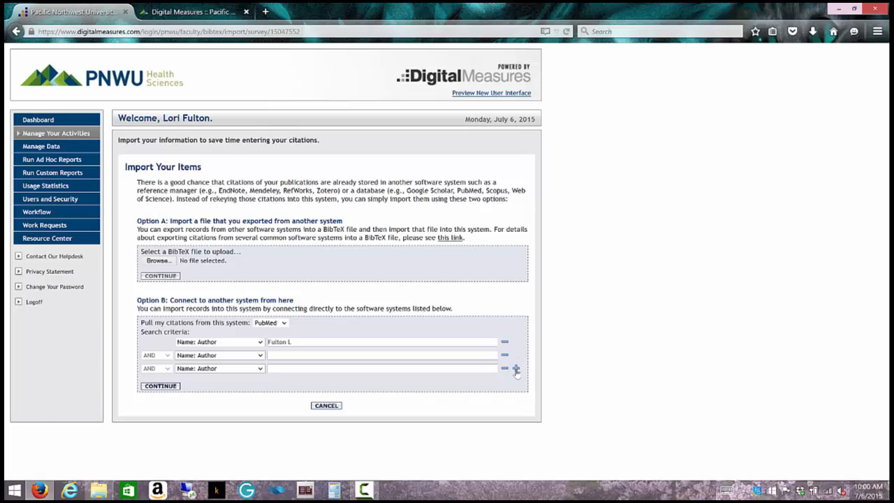
left_click(515, 369)
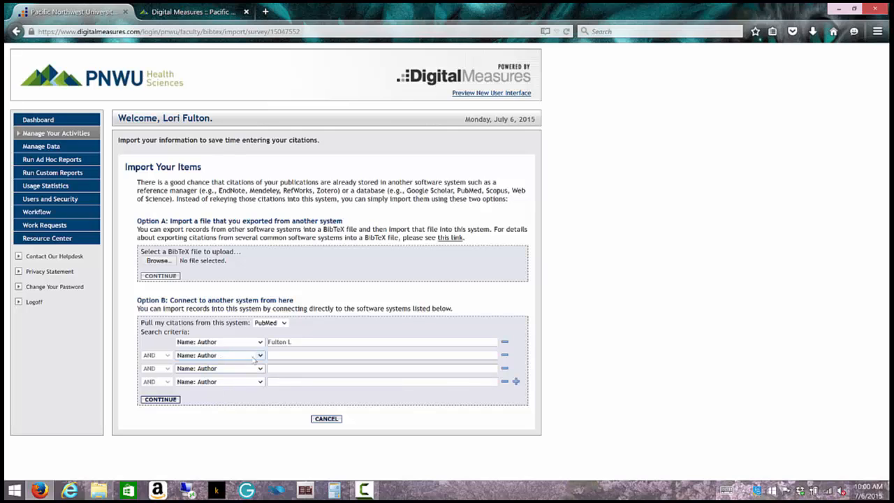
left_click(260, 355)
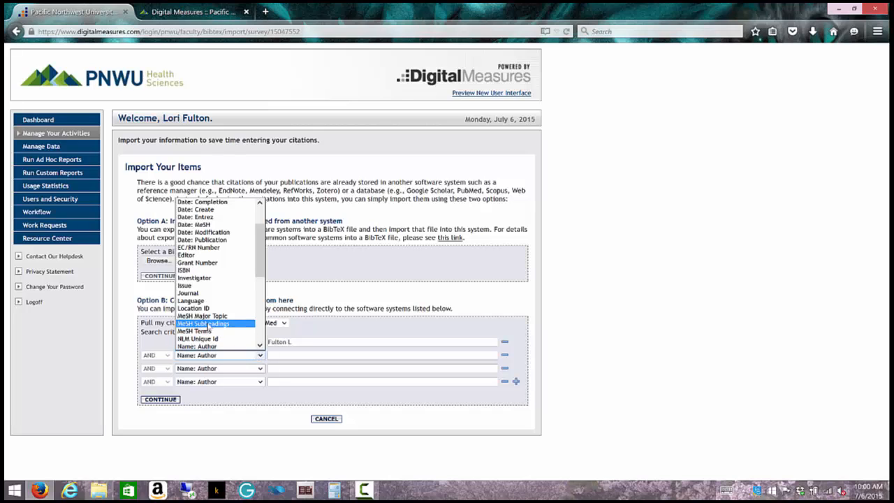
left_click(224, 292)
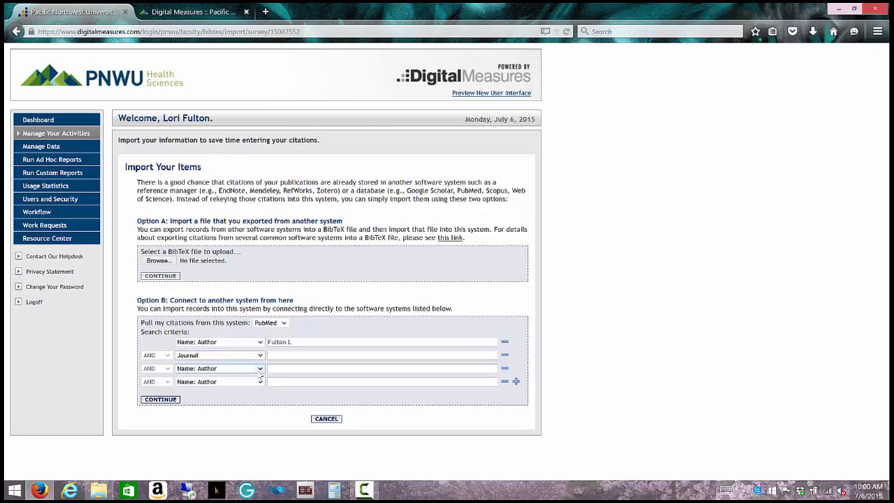
left_click(260, 368)
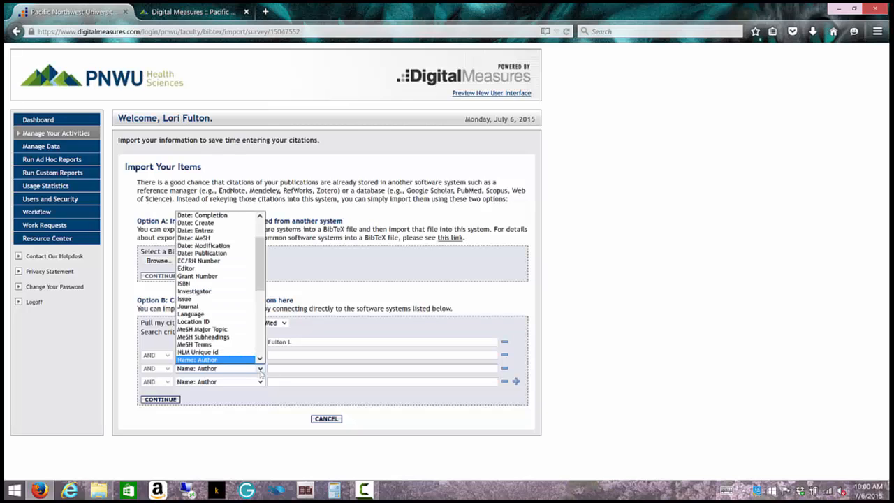
left_click(238, 253)
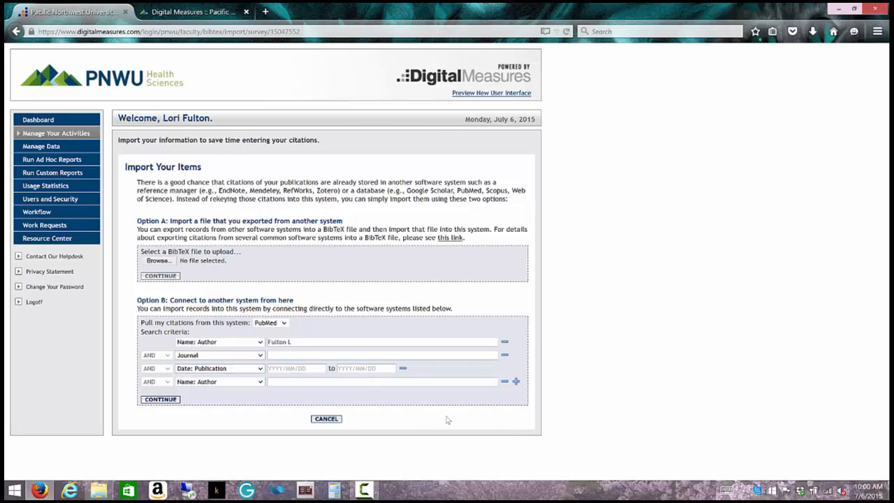
Step: Remove the extra author, publication date and Journal rows, keeping only Name: Author
left_click(504, 382)
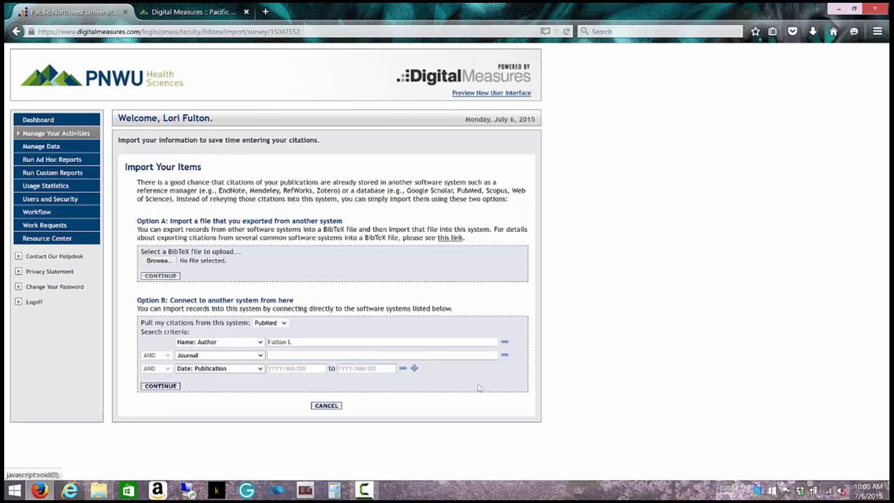
left_click(402, 368)
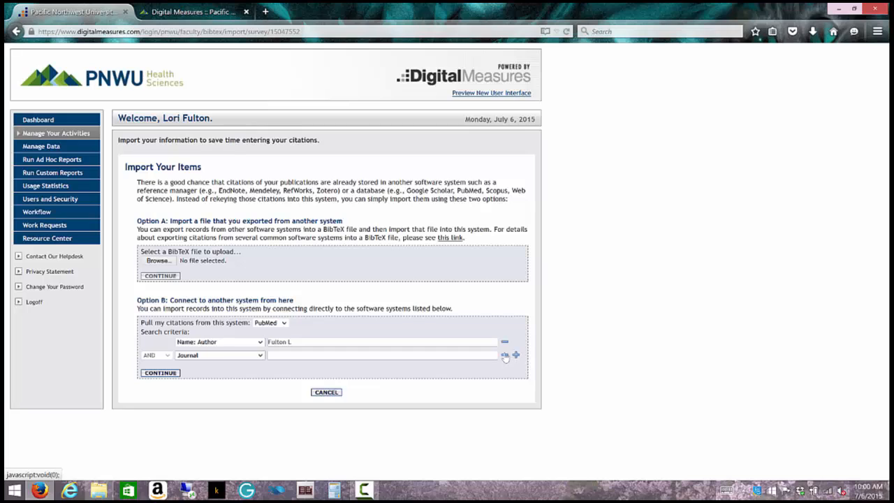
left_click(504, 354)
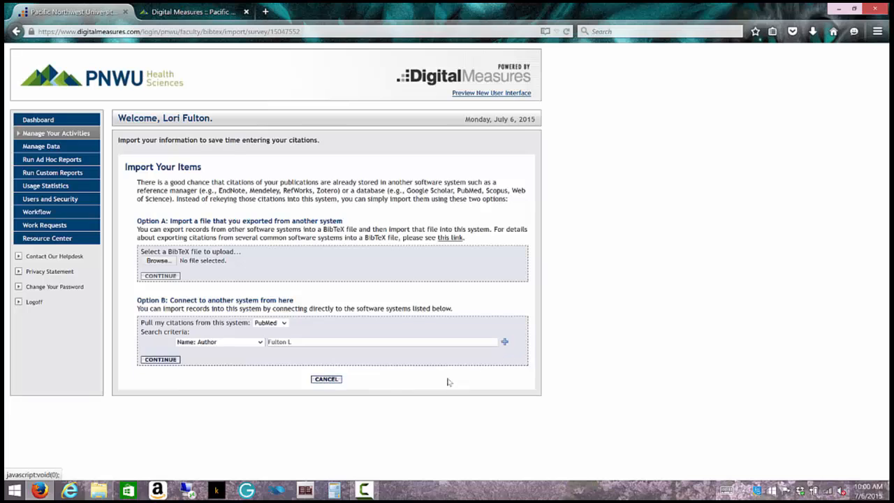
left_click(299, 341)
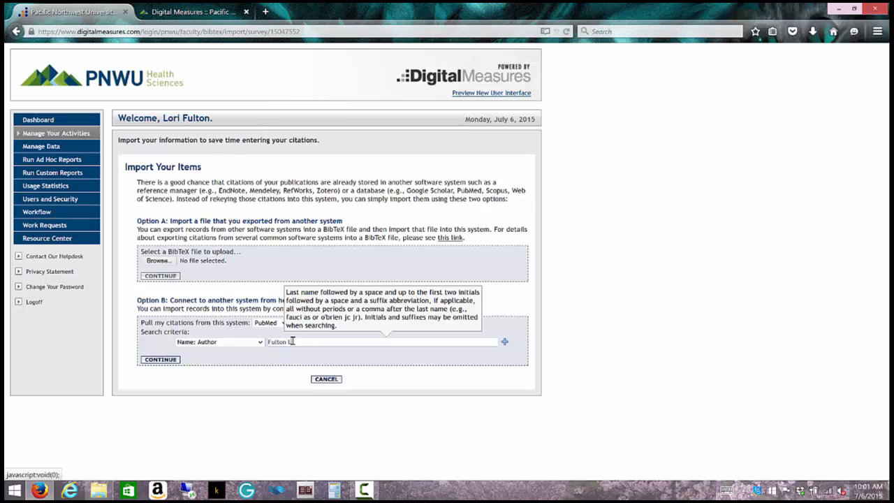
left_click_drag(294, 342, 260, 341)
key("BackSpace")
type("Fulton L")
Step: Search PubMed and select the 2015 'Evaluating MEDEVAC Force Structure Requirements' article for import
left_click(160, 360)
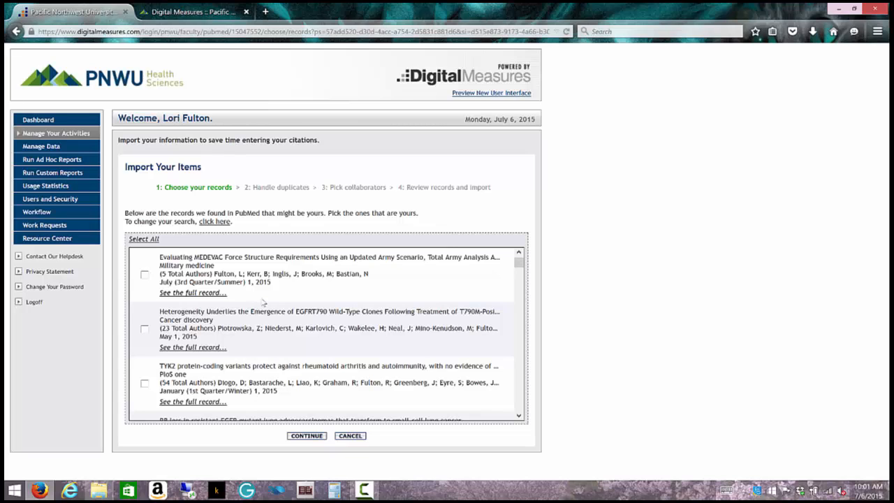
scroll(264, 301, "down", 5)
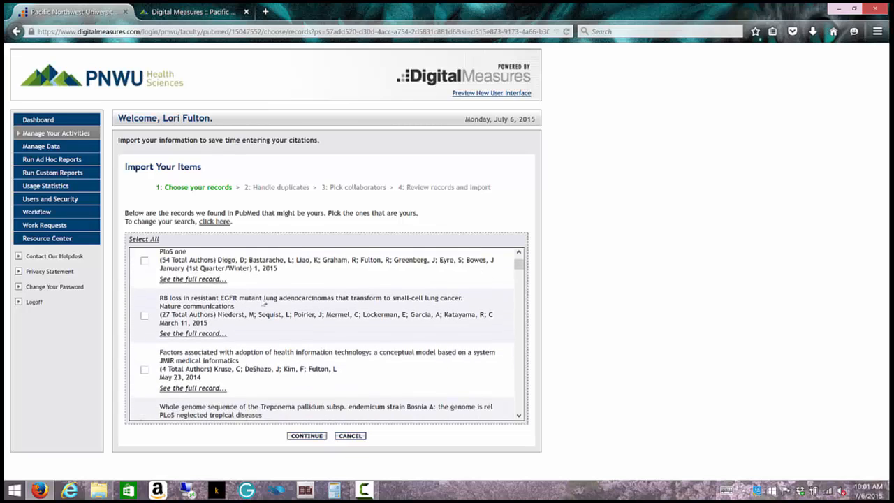
scroll(263, 301, "down", 10)
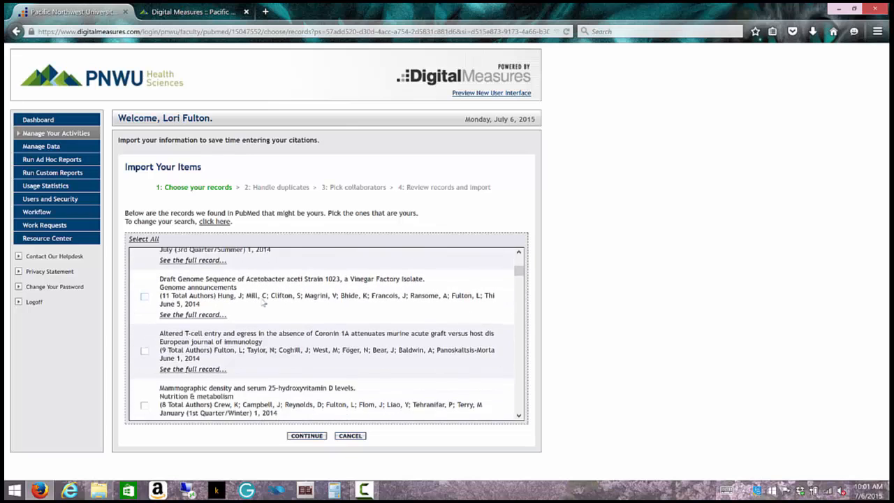
scroll(263, 301, "down", 8)
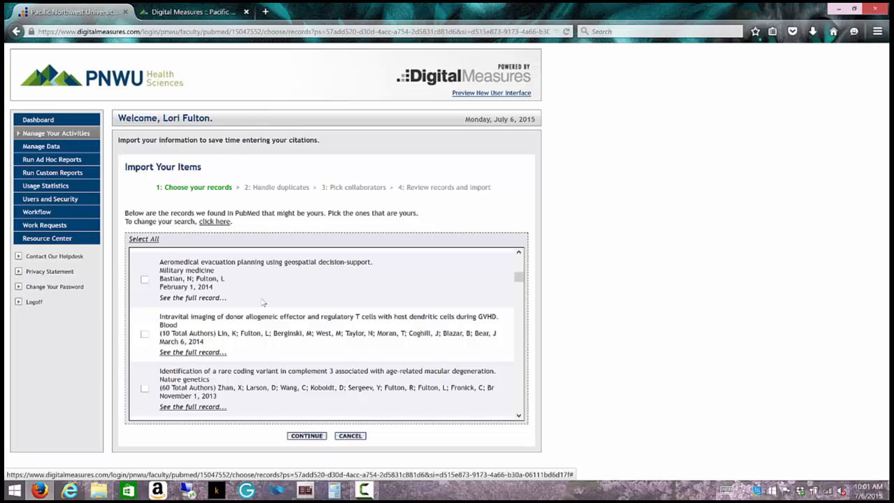
scroll(262, 302, "down", 5)
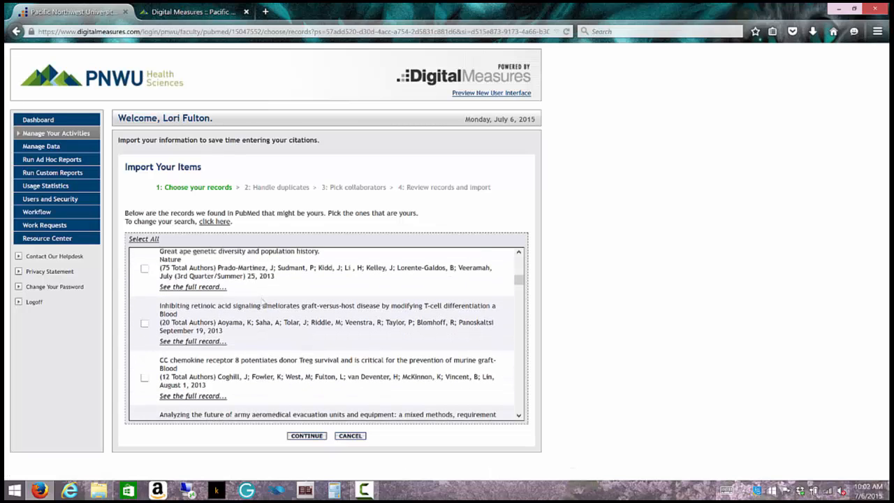
scroll(263, 301, "down", 3)
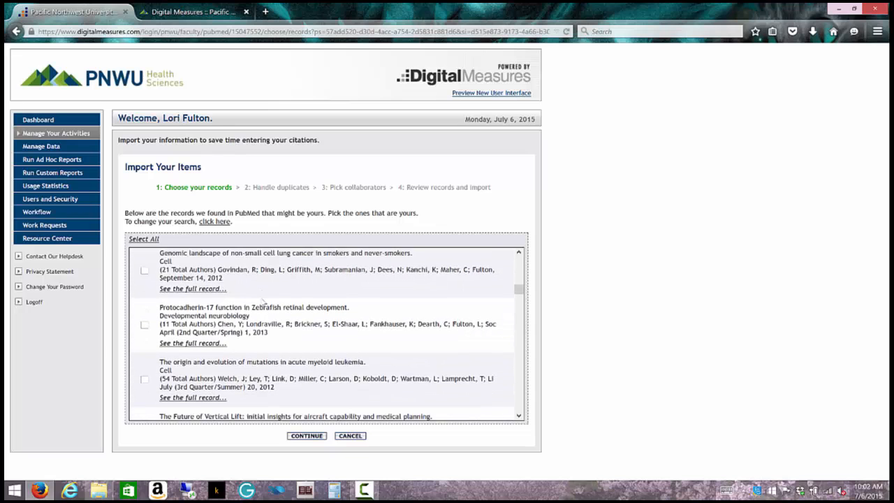
scroll(262, 302, "down", 4)
scroll(262, 302, "up", 10)
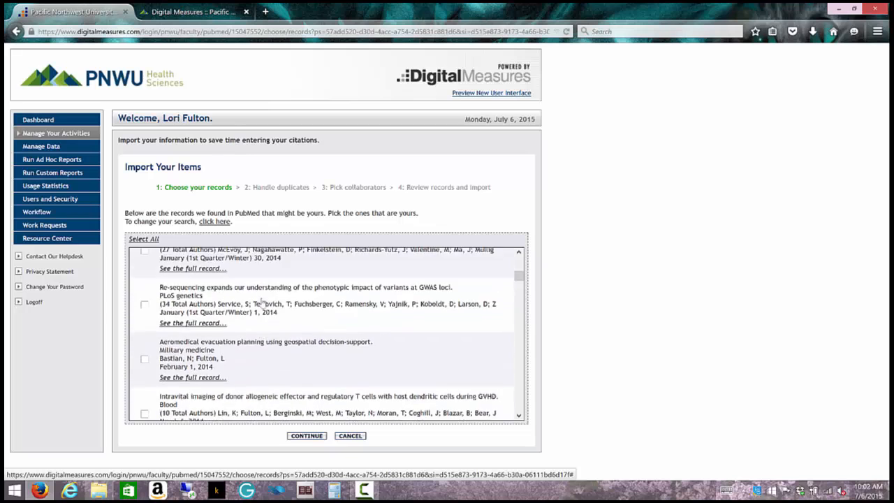
scroll(261, 302, "up", 2)
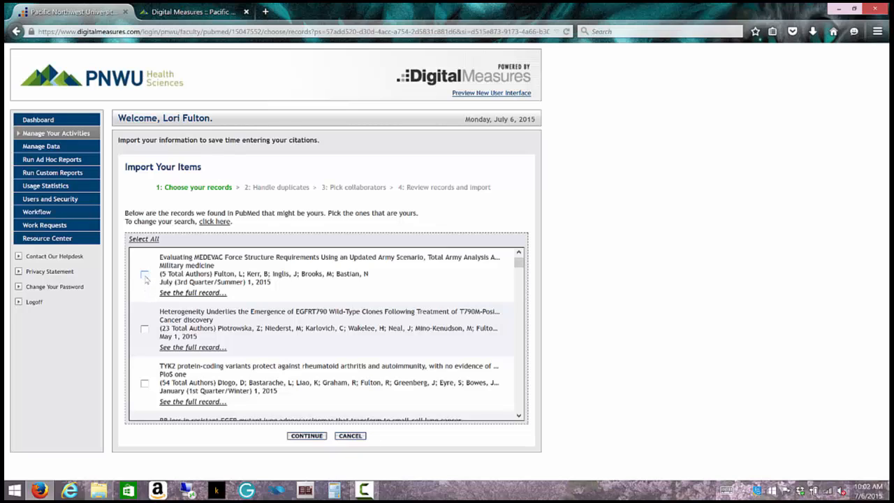
left_click(145, 275)
Step: Review the Pick collaborators matches for the MEDEVAC article and accept them
left_click(308, 436)
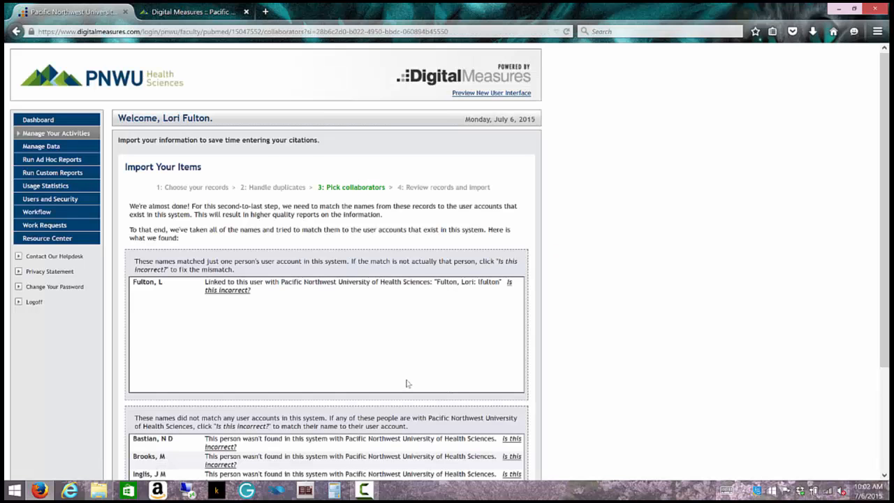
scroll(405, 383, "down", 3)
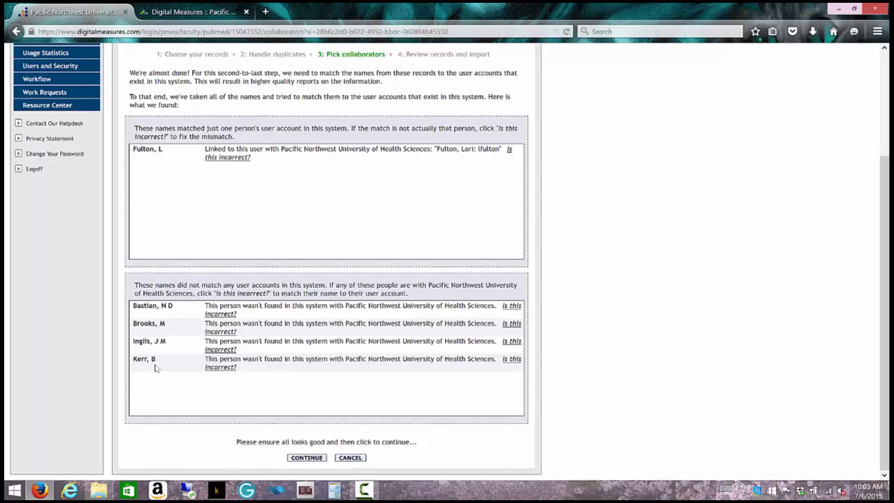
left_click(306, 458)
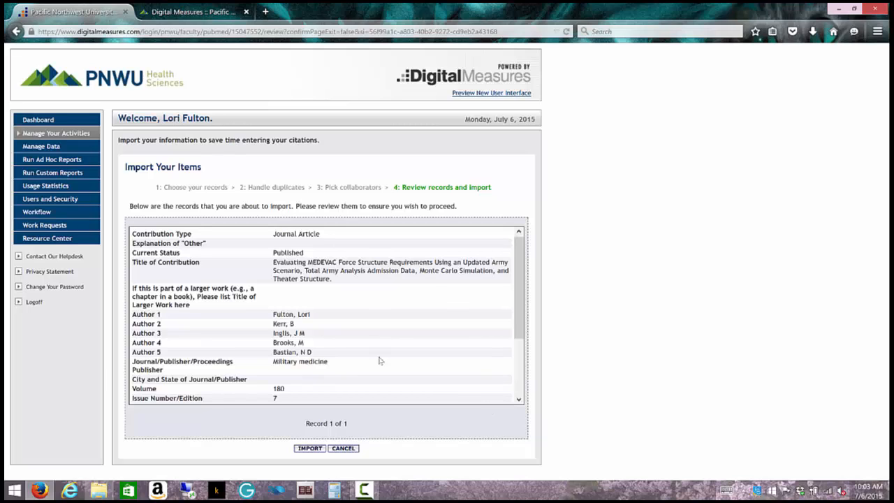
Step: Import the reviewed MEDEVAC record into Publications and confirm loading one record
mouse_move(523, 299)
left_mouse_down()
mouse_move(522, 363)
mouse_move(522, 293)
left_mouse_up()
left_click(310, 448)
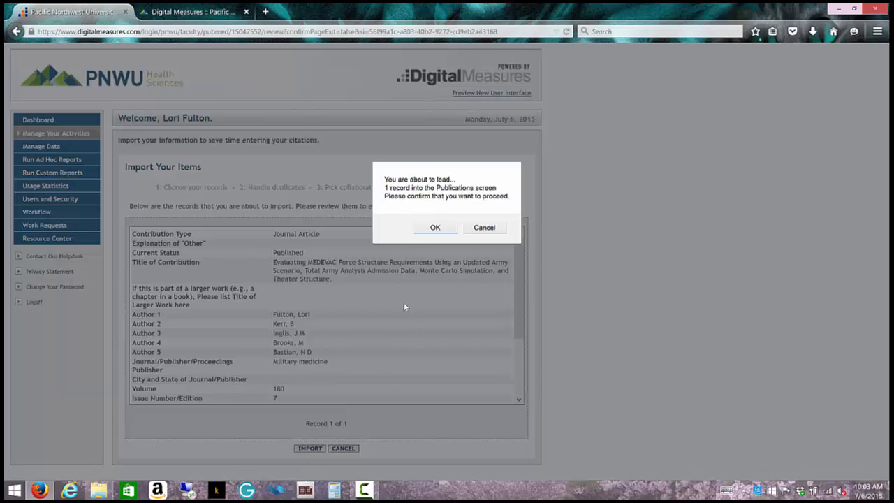
left_click(431, 227)
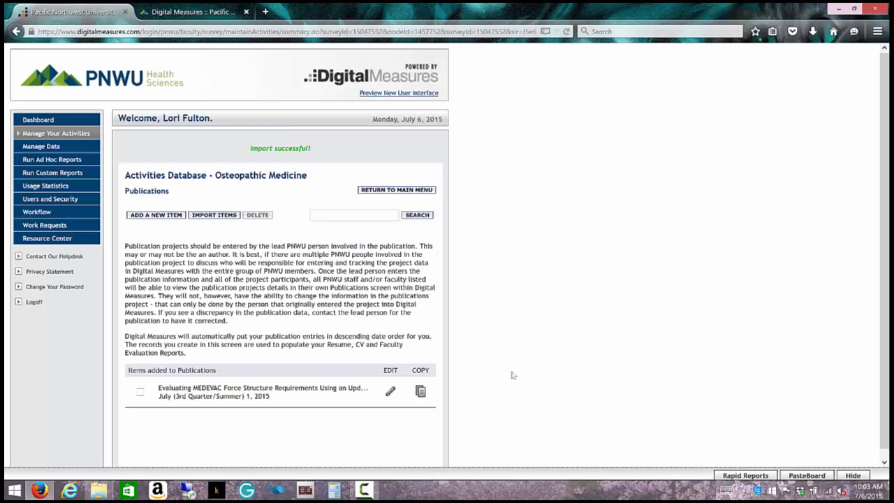
scroll(305, 339, "down", 1)
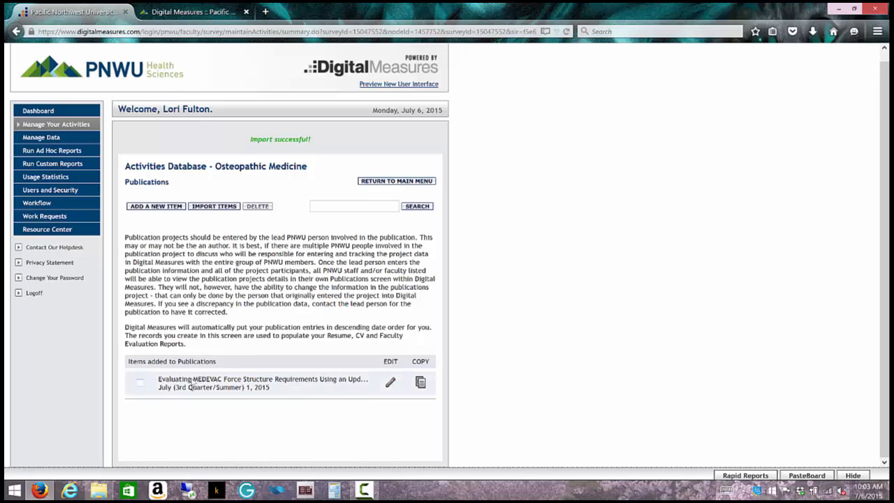
Step: Edit the imported MEDEVAC publication and look over its authors and journal details
left_click(389, 383)
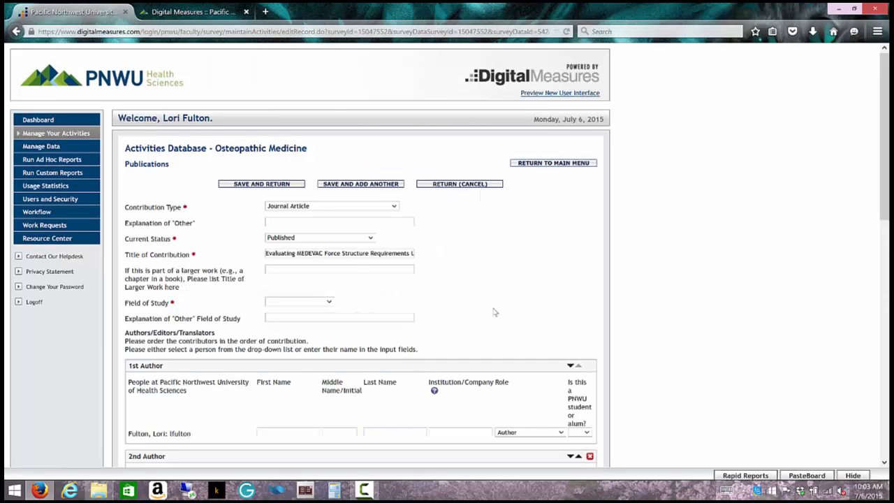
scroll(493, 312, "down", 5)
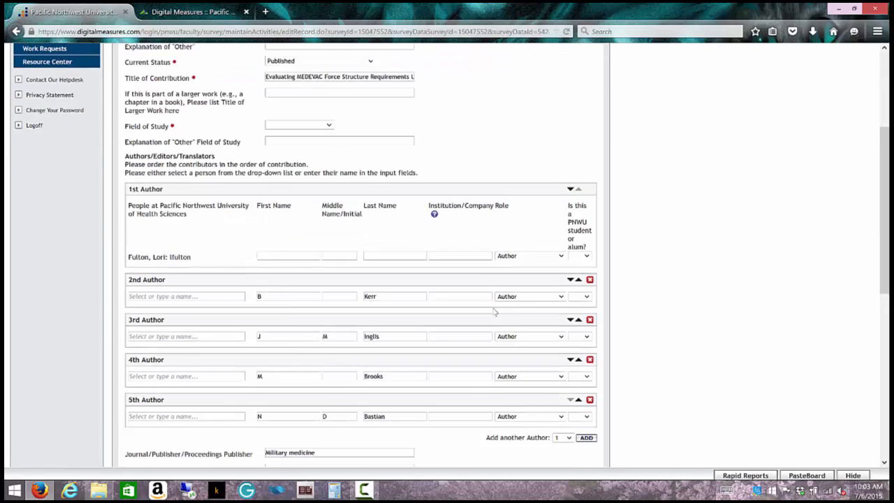
scroll(493, 312, "down", 1)
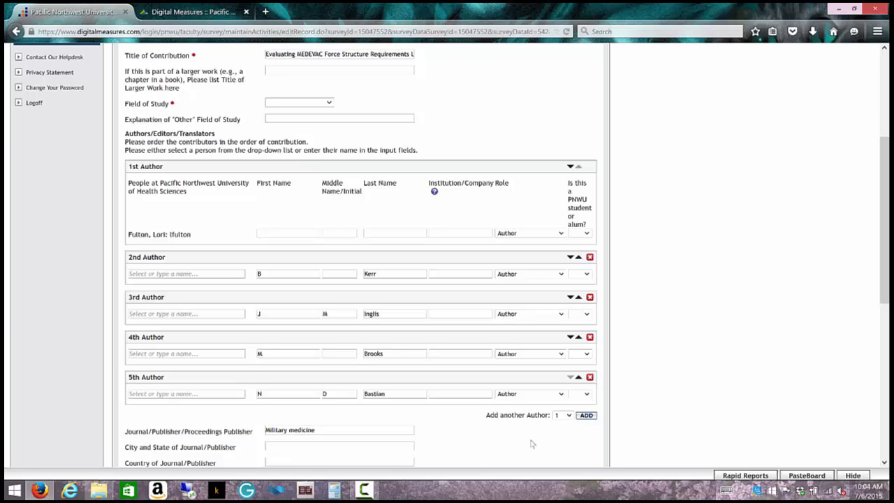
scroll(530, 443, "down", 2)
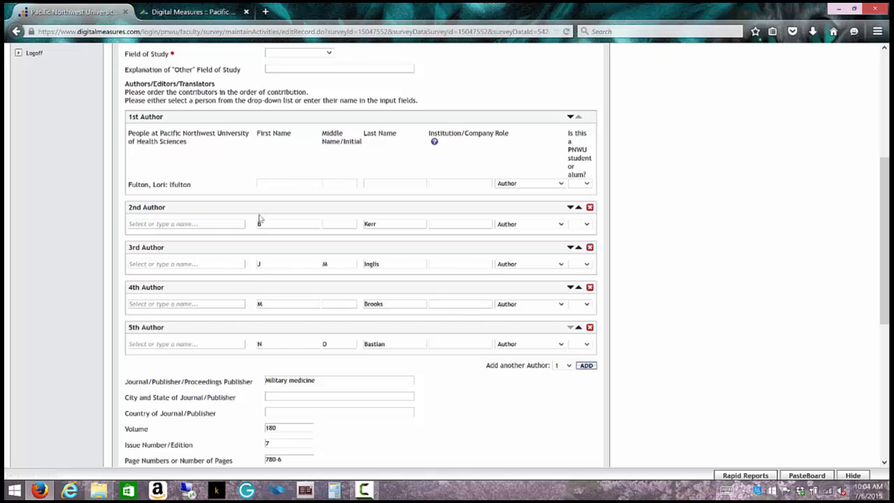
Step: Reorder the authors so the PNWU faculty member is 1st and the former first author is 2nd
left_click(578, 209)
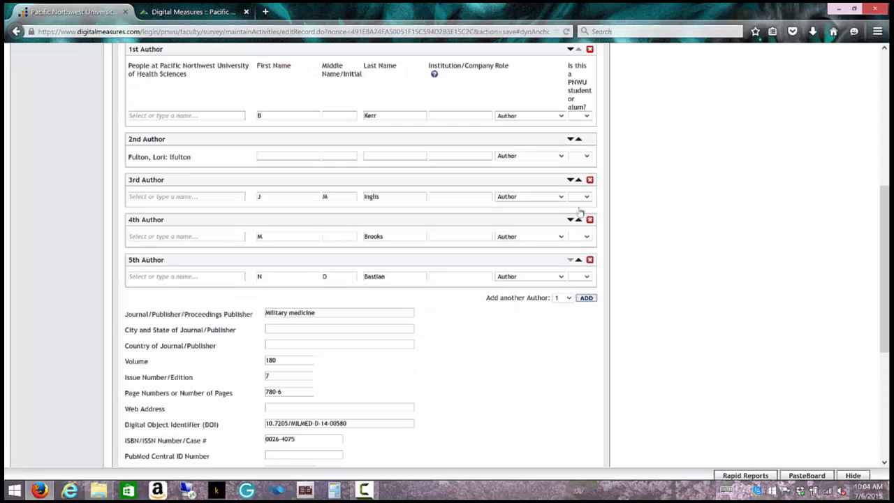
scroll(433, 203, "up", 1)
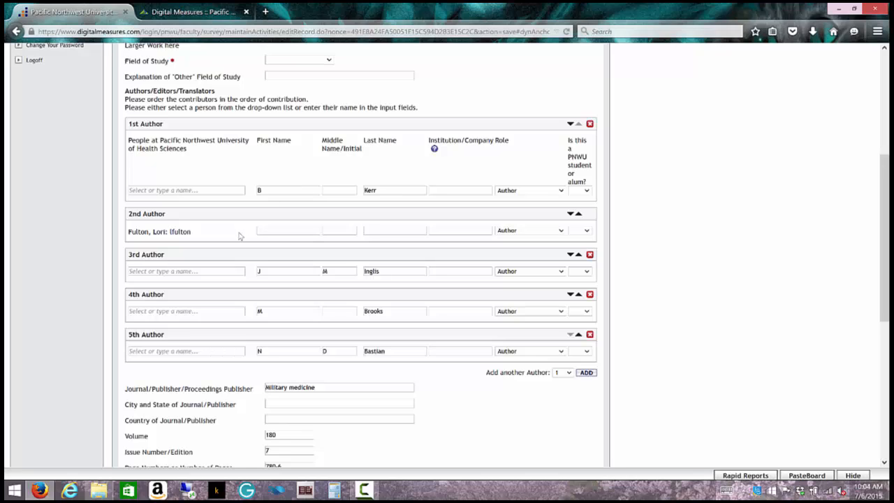
left_click(570, 125)
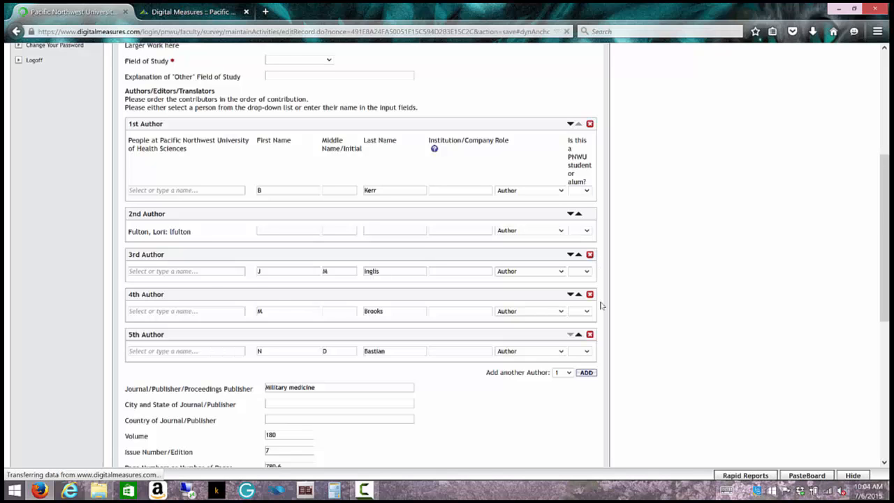
scroll(554, 398, "up", 4)
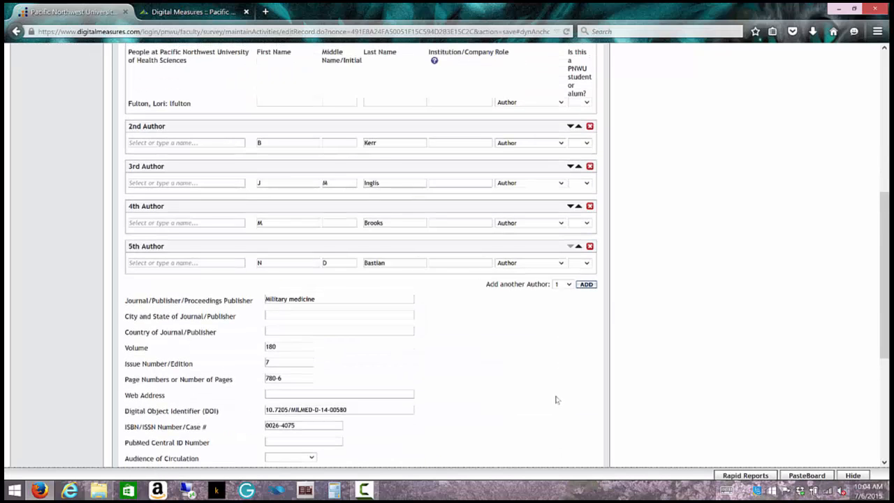
scroll(487, 387, "up", 3)
scroll(489, 390, "down", 5)
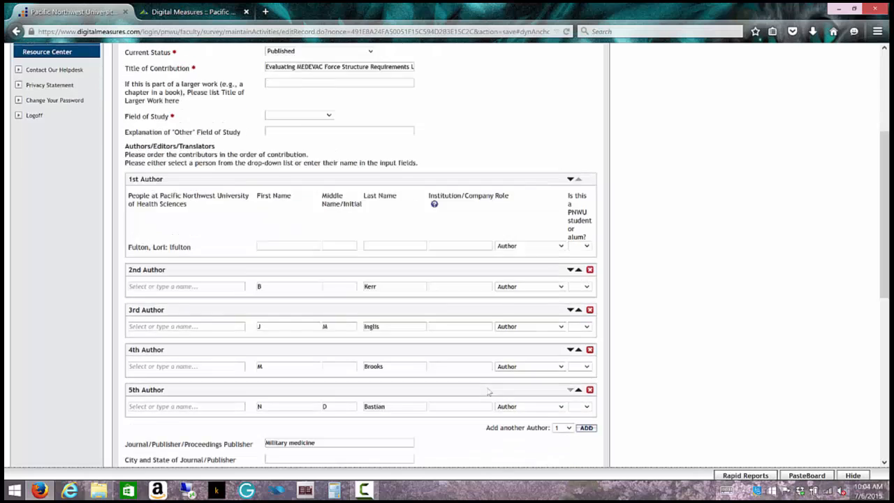
scroll(486, 393, "down", 6)
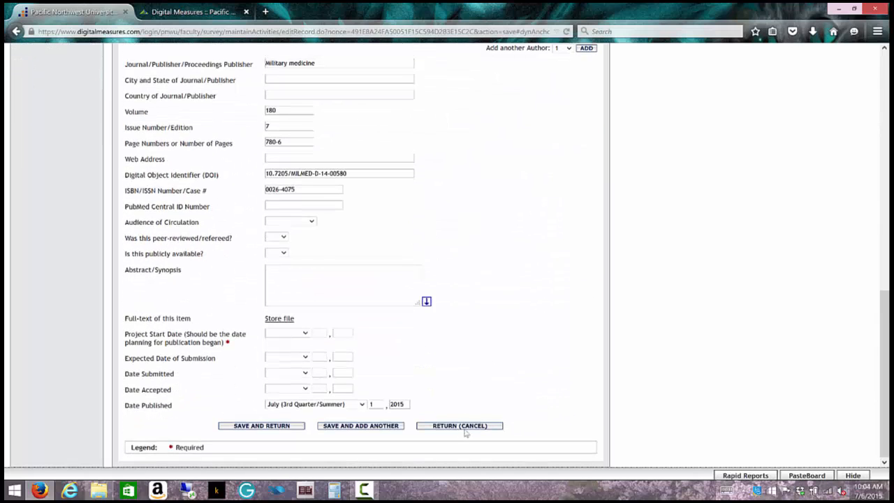
Step: After a save attempt flags missing required fields, set the publication's Field of Study to Public Health
left_click(264, 426)
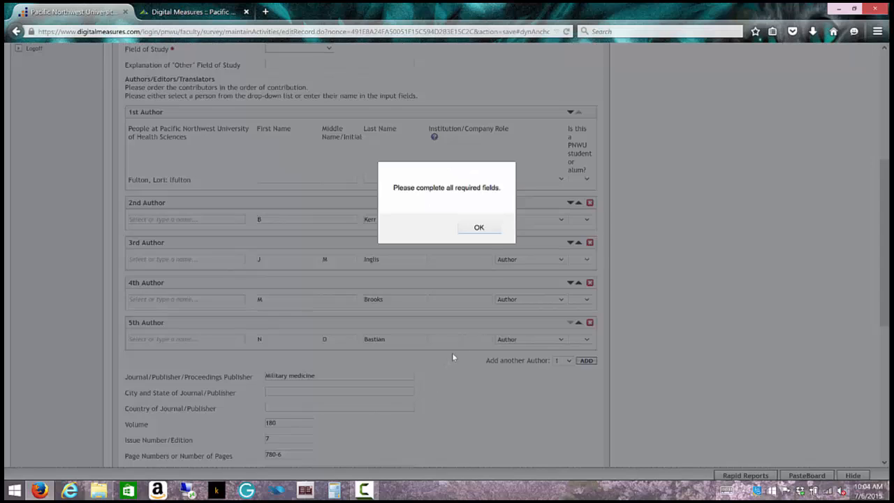
left_click(479, 228)
scroll(453, 376, "up", 5)
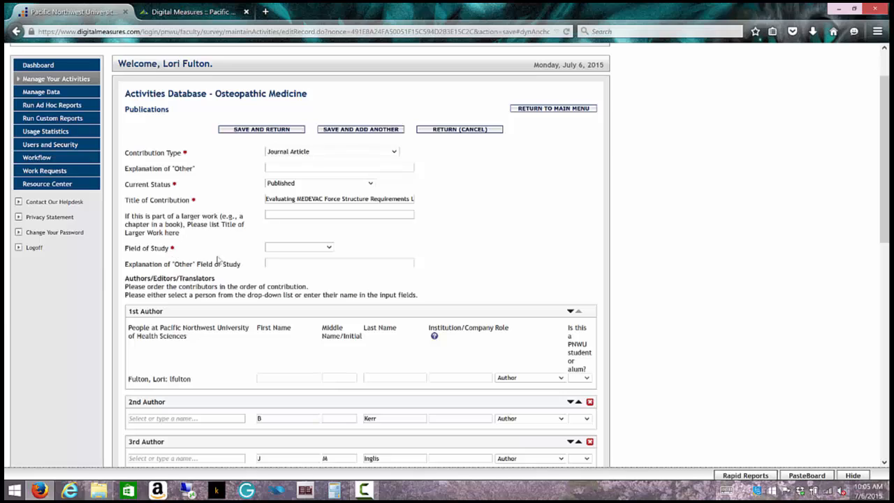
left_click(329, 247)
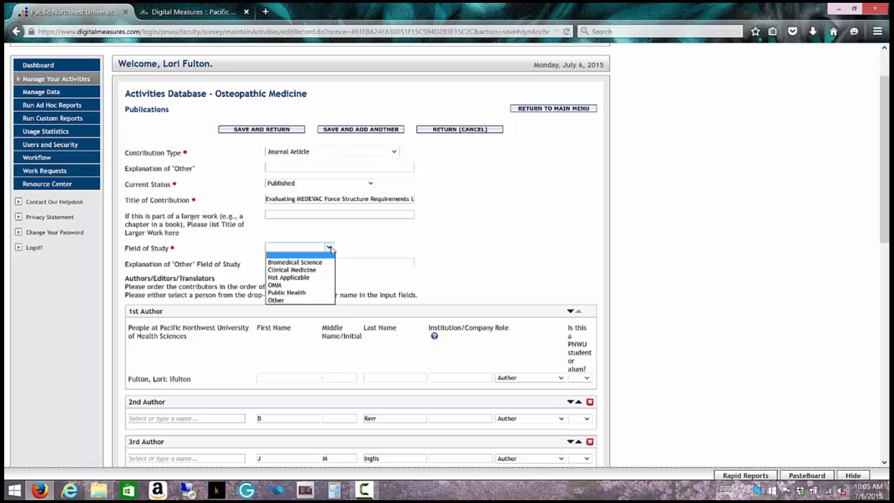
left_click(293, 292)
scroll(508, 257, "down", 3)
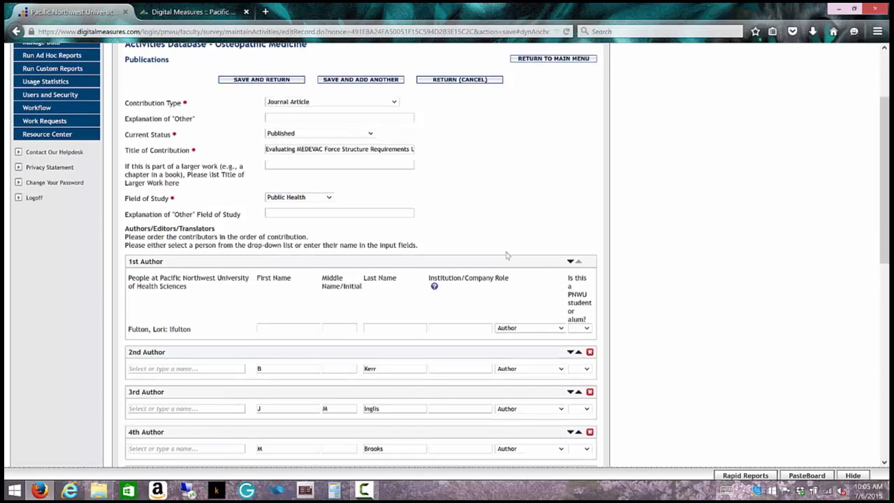
scroll(506, 256, "down", 2)
scroll(503, 312, "down", 6)
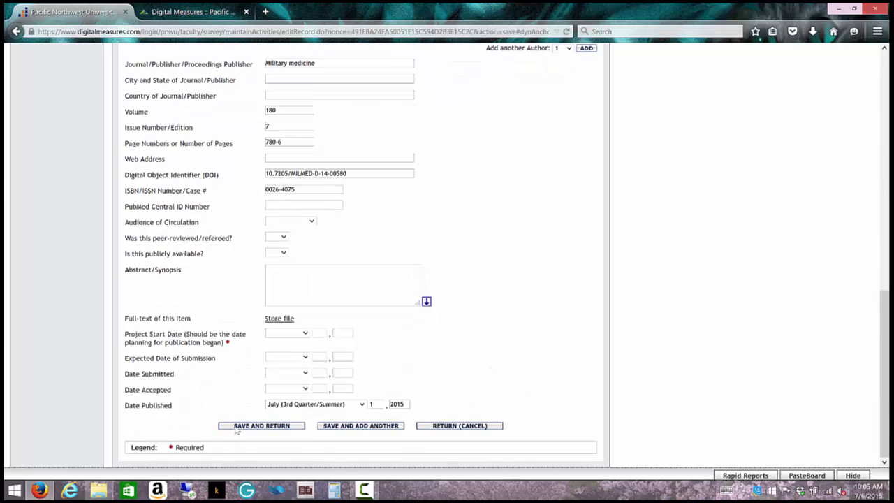
Step: Set the Project Start Date to March 2010 and save the MEDEVAC publication
left_click(240, 426)
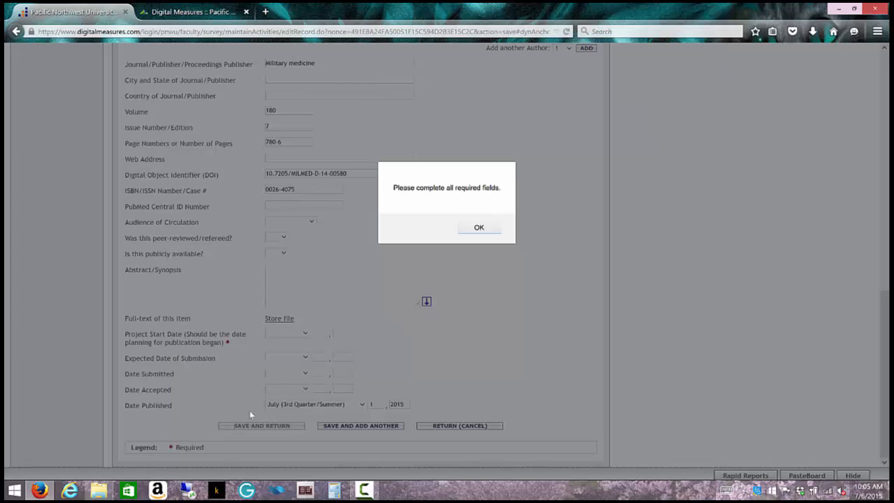
left_click(474, 228)
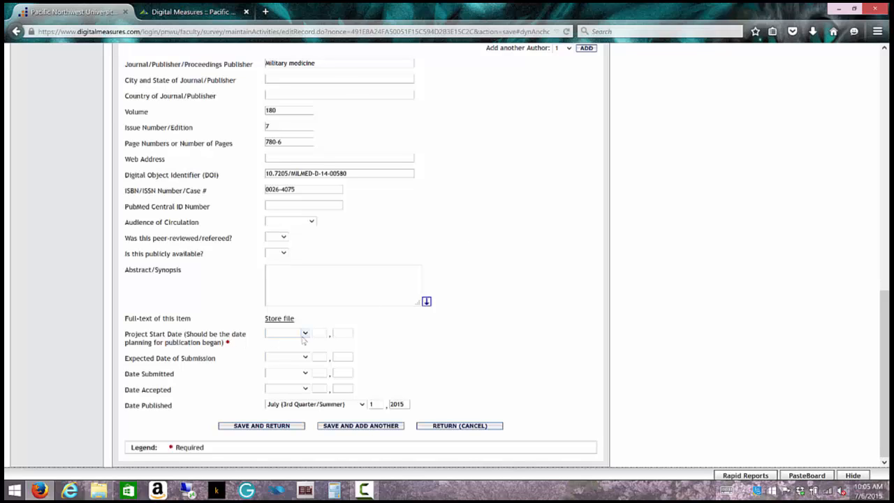
left_click(305, 335)
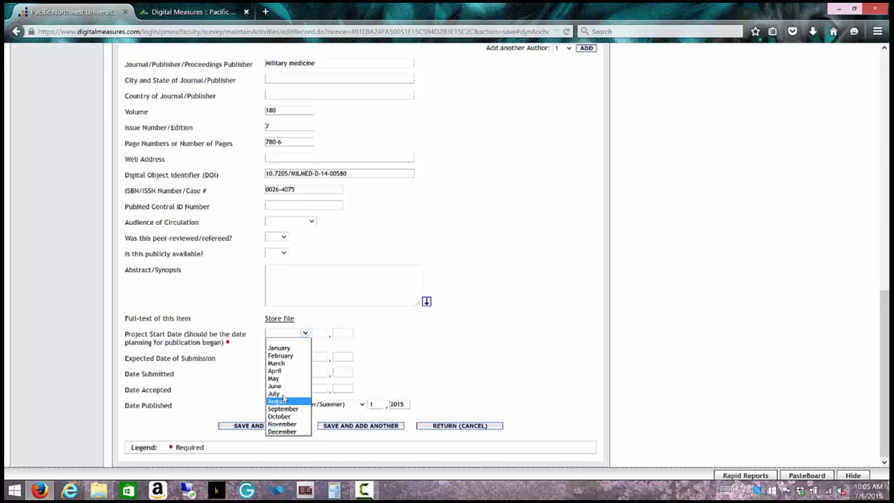
left_click(280, 363)
left_click(319, 332)
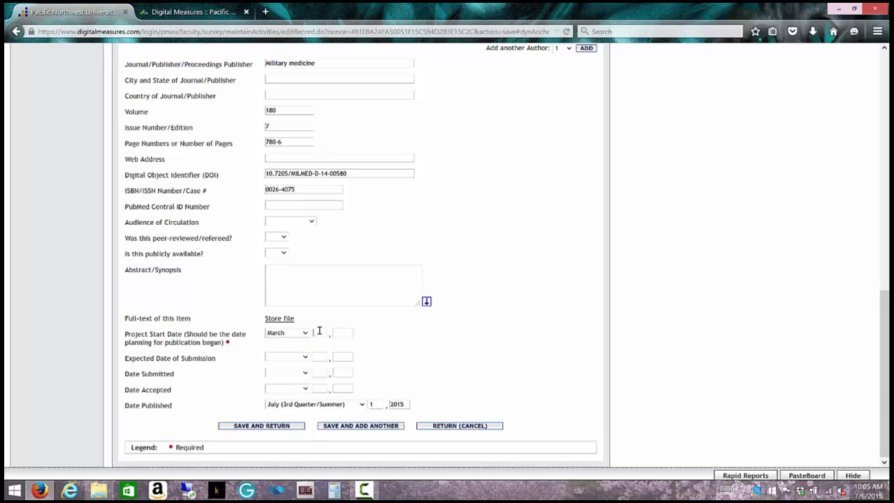
left_click(336, 333)
type("2010")
left_click(272, 427)
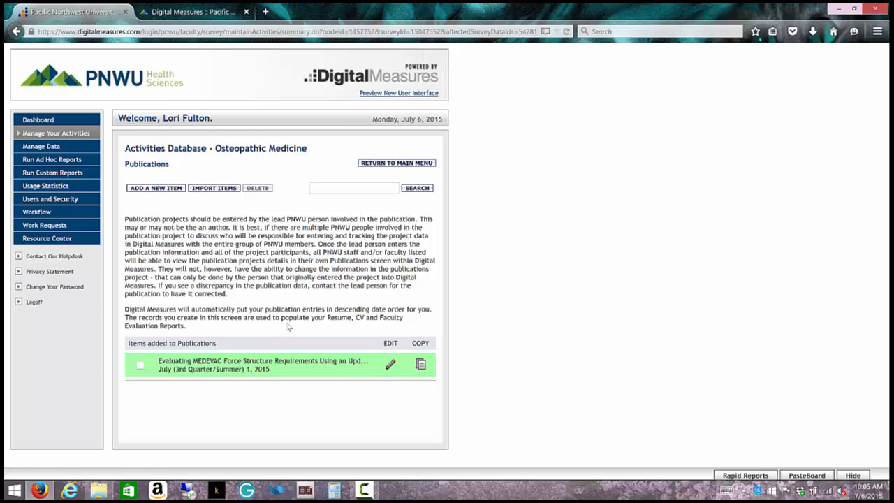
Step: Select the MEDEVAC publication and delete it, confirming the deletion
left_click(140, 365)
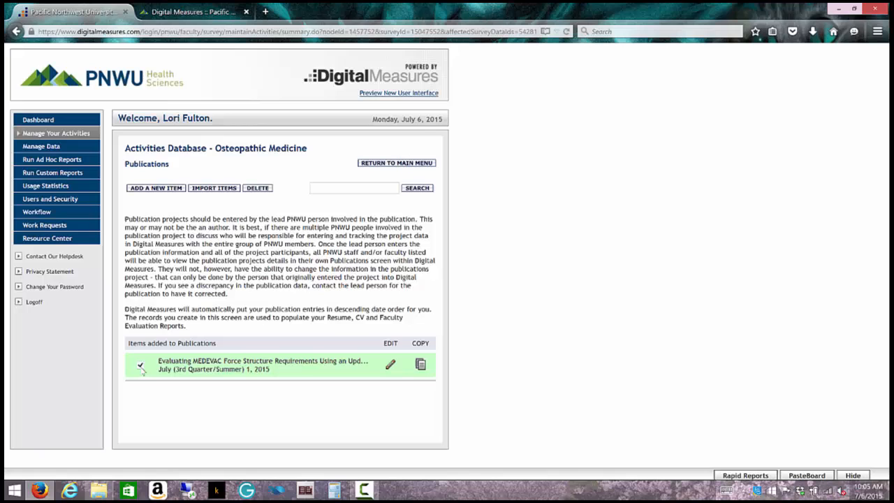
left_click(257, 188)
left_click(456, 233)
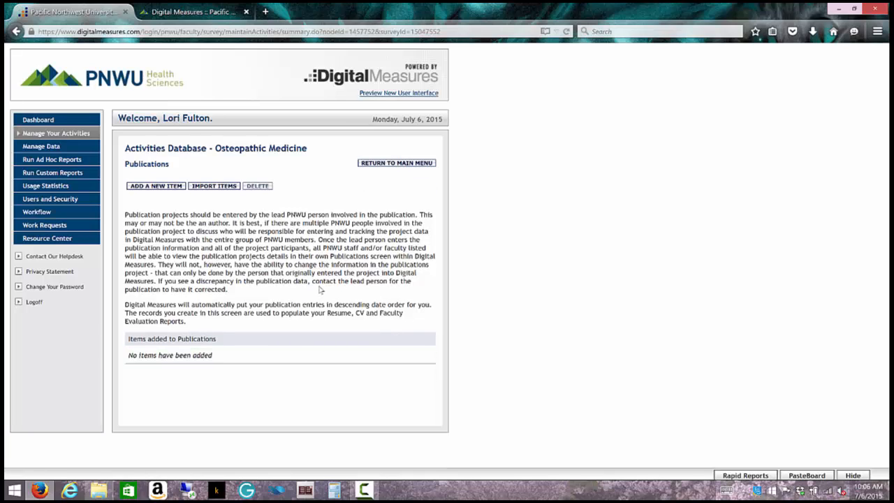
Step: Look over a blank new publication form, then go back to the Osteopathic Medicine Main Menu
left_click(141, 187)
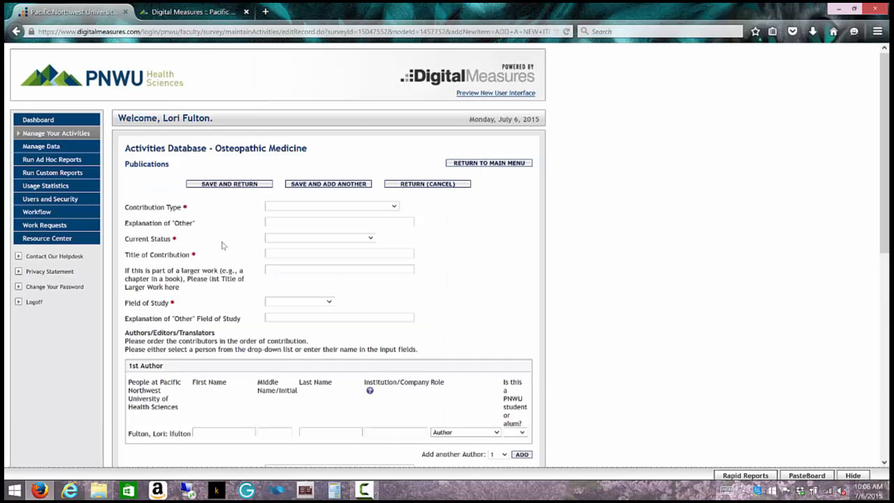
scroll(207, 409, "down", 2)
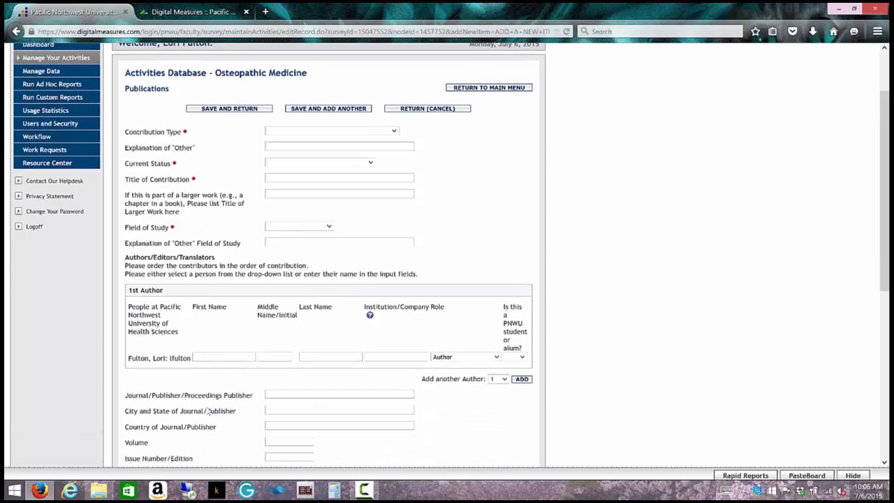
scroll(206, 412, "down", 8)
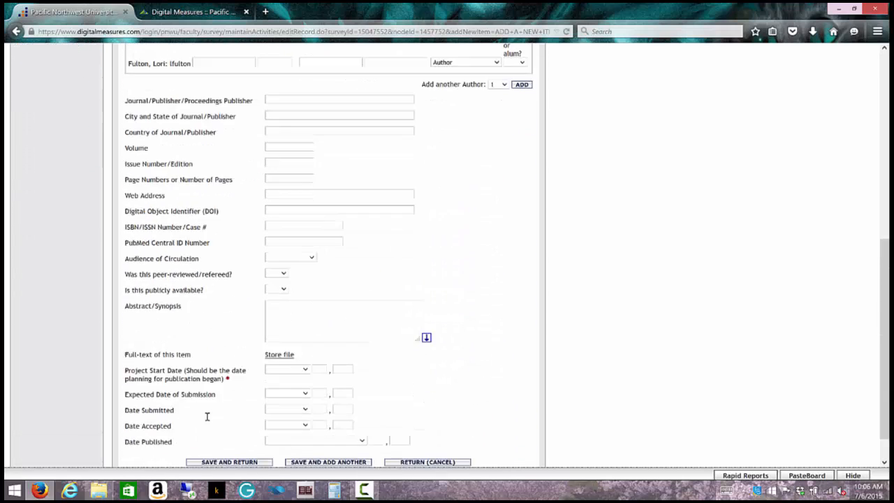
scroll(207, 417, "up", 10)
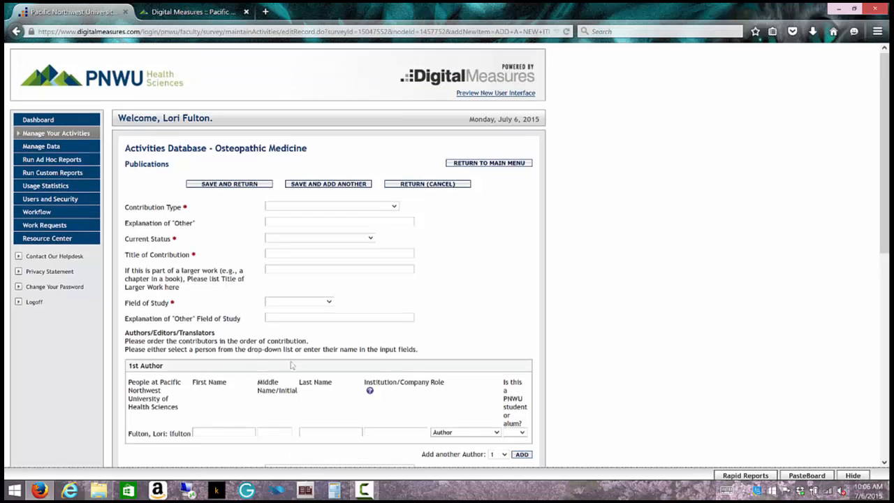
left_click(487, 164)
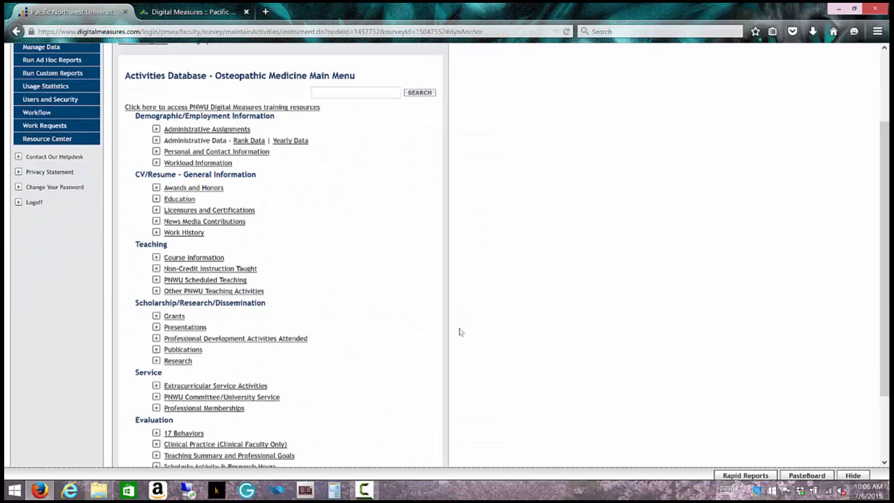
scroll(413, 338, "down", 3)
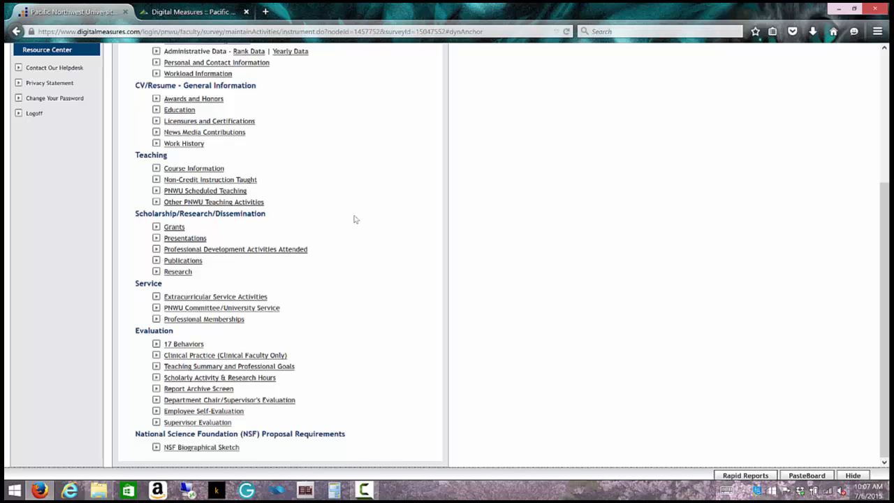
Step: Open the Professional Development Activities Attended list and scroll through its Tutorial and PNWU LawRoom Training entries
left_click(249, 249)
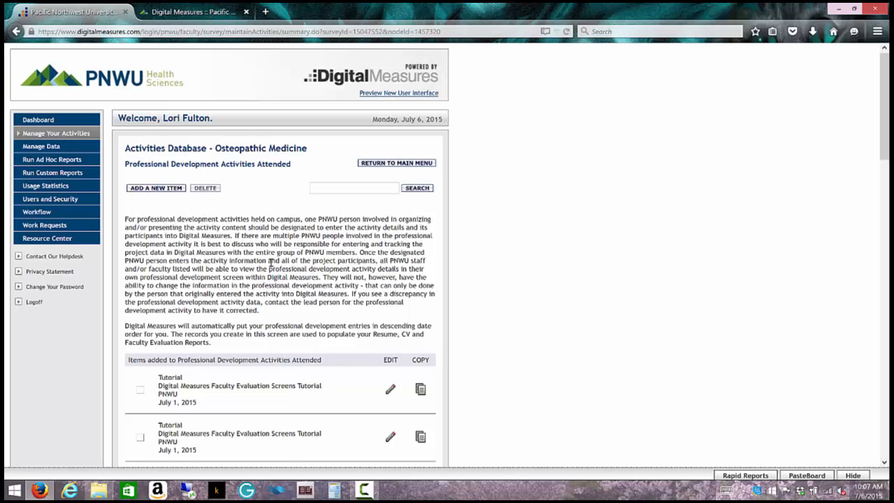
scroll(271, 262, "down", 1)
scroll(271, 262, "down", 3)
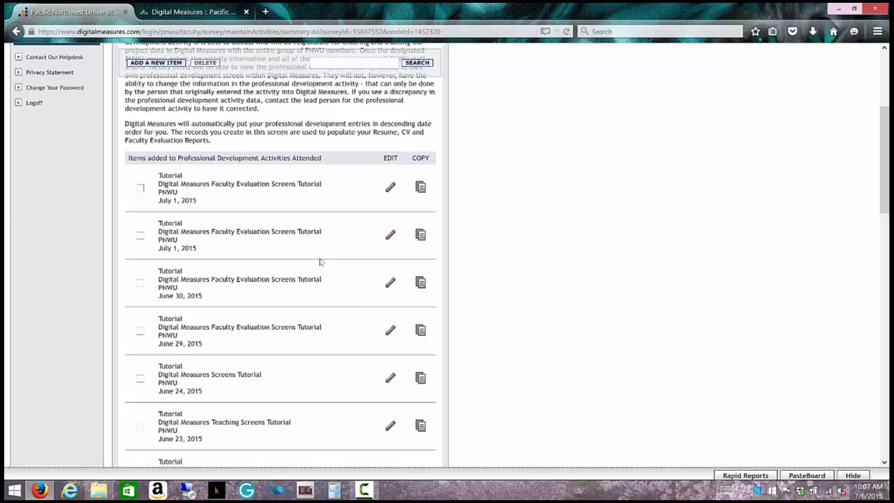
scroll(320, 261, "down", 6)
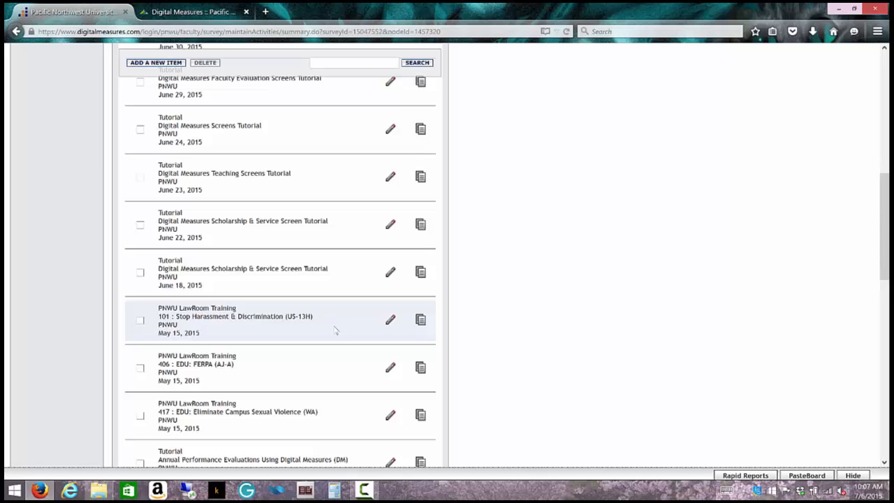
left_click(391, 321)
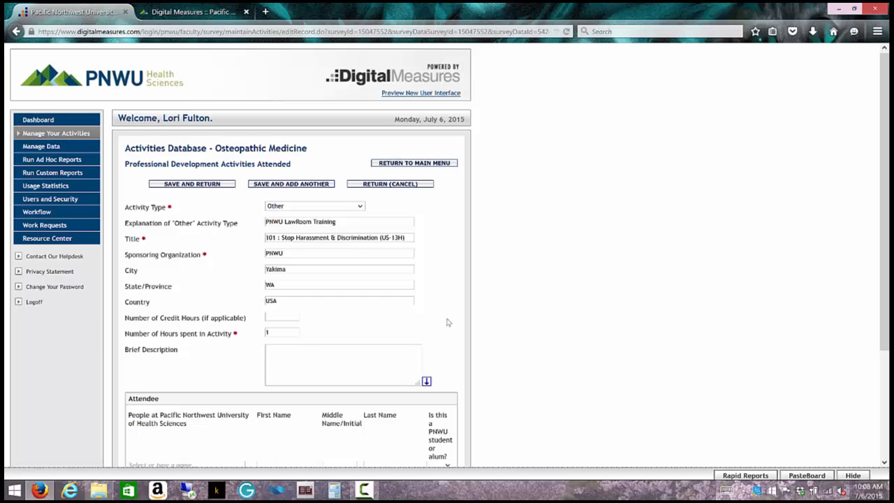
scroll(447, 321, "down", 2)
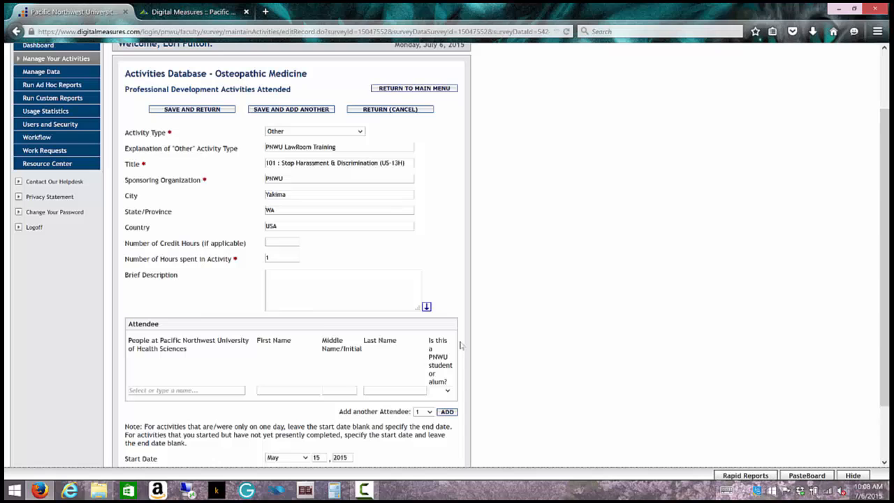
scroll(459, 342, "down", 2)
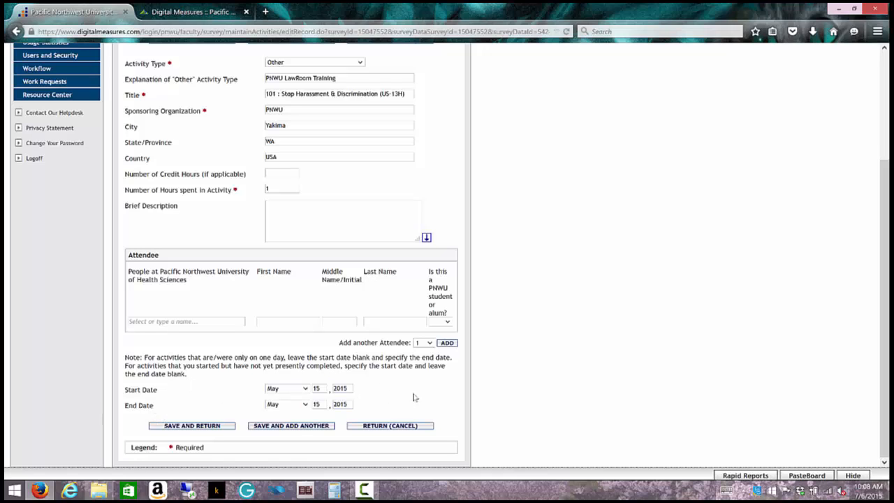
scroll(414, 396, "up", 4)
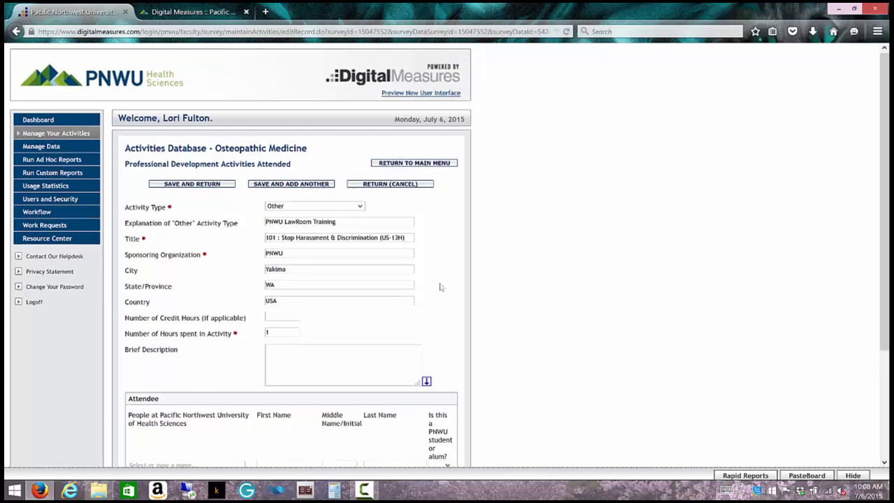
left_click(400, 186)
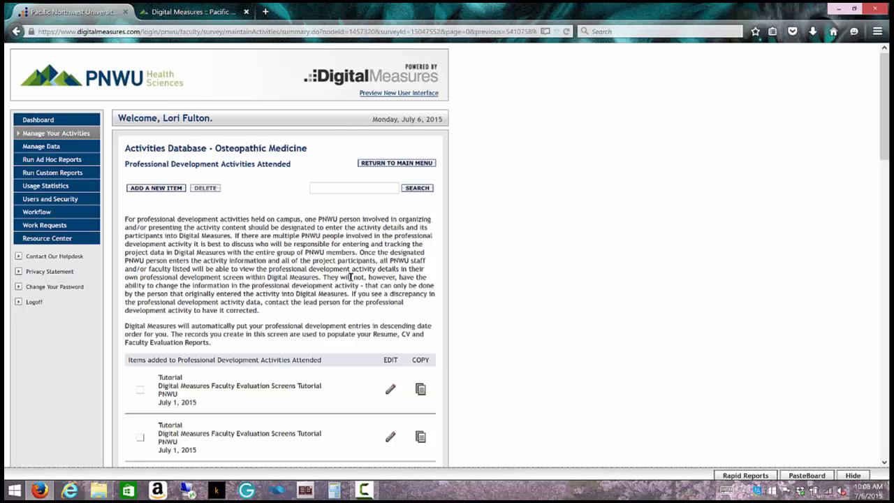
Step: Start a new professional development record and look over its Activity Type, Hours and attendee fields
left_click(150, 188)
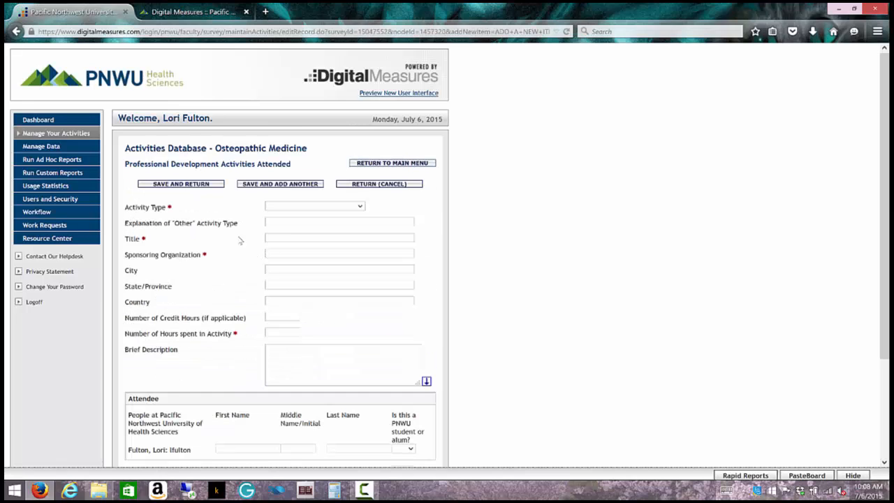
left_click(360, 206)
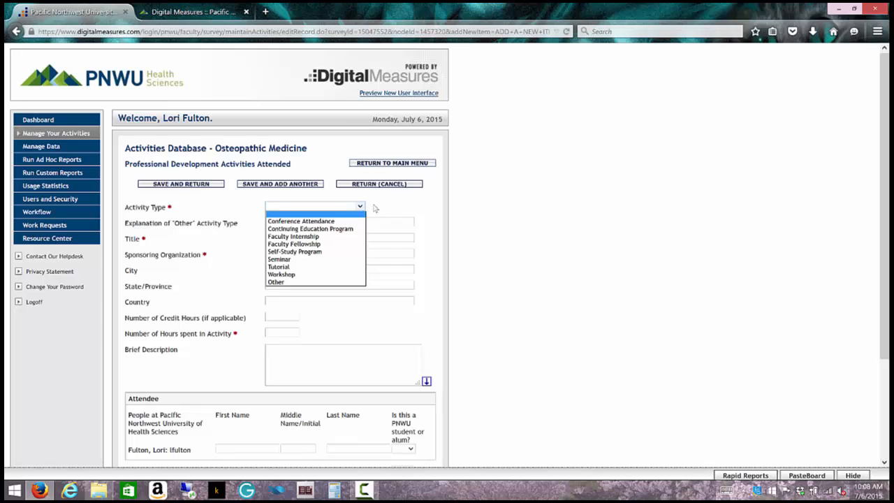
left_click(373, 207)
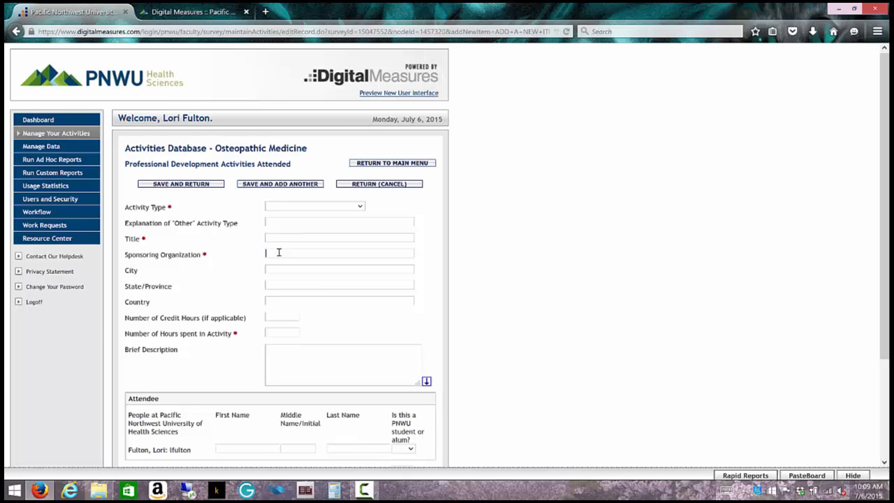
left_click(268, 333)
scroll(363, 344, "down", 2)
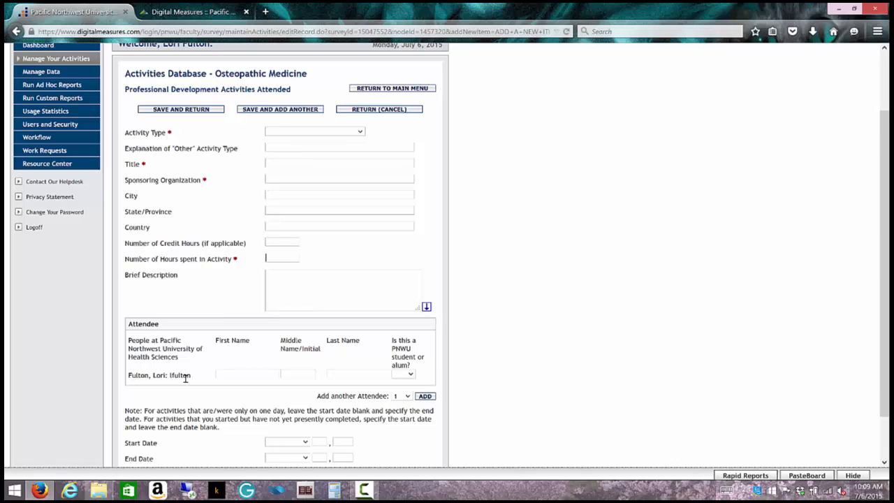
left_click(406, 397)
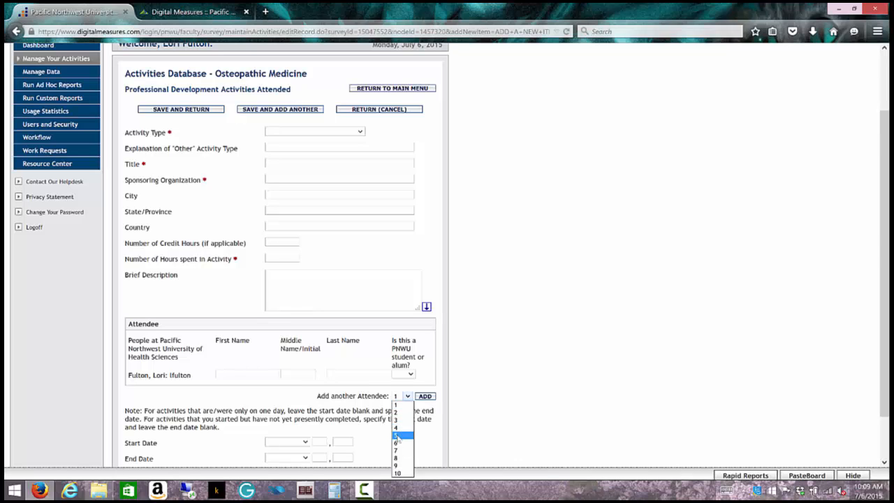
left_click(297, 400)
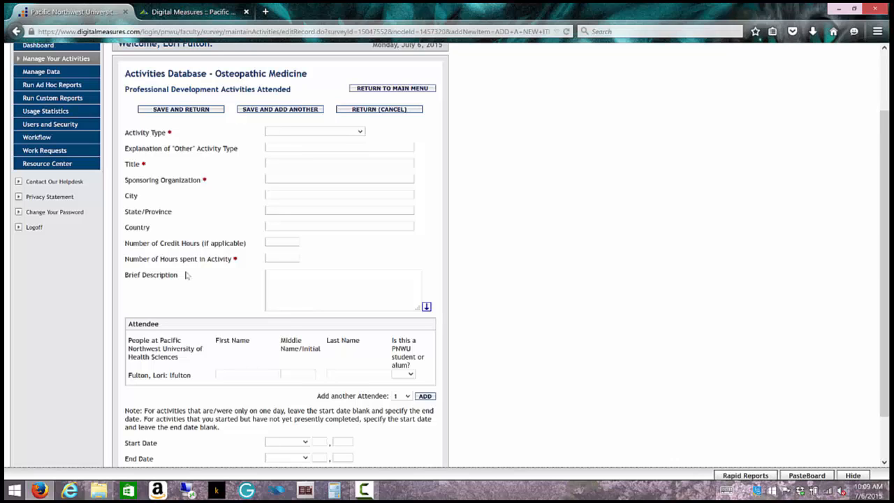
Step: Set Activity Type to Conference Attendance and step through the Title, Sponsoring Organization and Hours fields
left_click(360, 132)
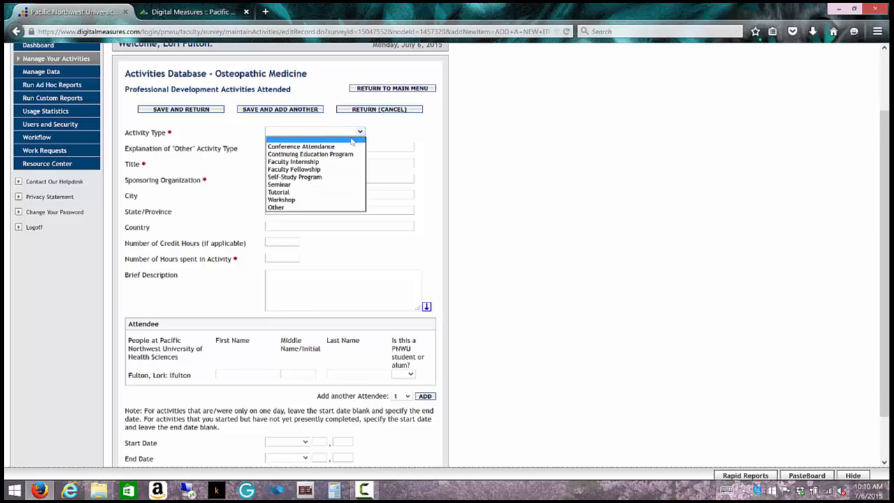
left_click(349, 143)
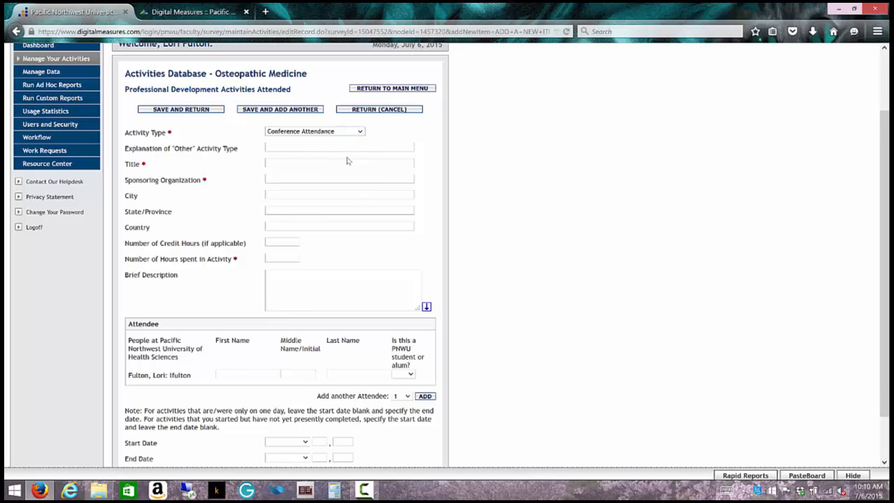
left_click(347, 165)
left_click(285, 176)
left_click(285, 163)
left_click(287, 178)
left_click(285, 257)
scroll(192, 323, "up", 2)
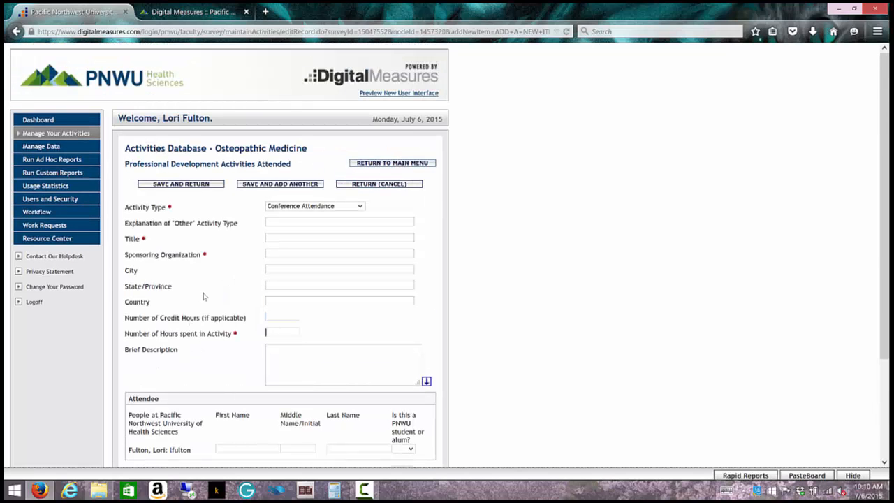
Step: Leave the new record unsaved, confirming Leave Page, and scroll down the Osteopathic Medicine Main Menu
left_click(357, 164)
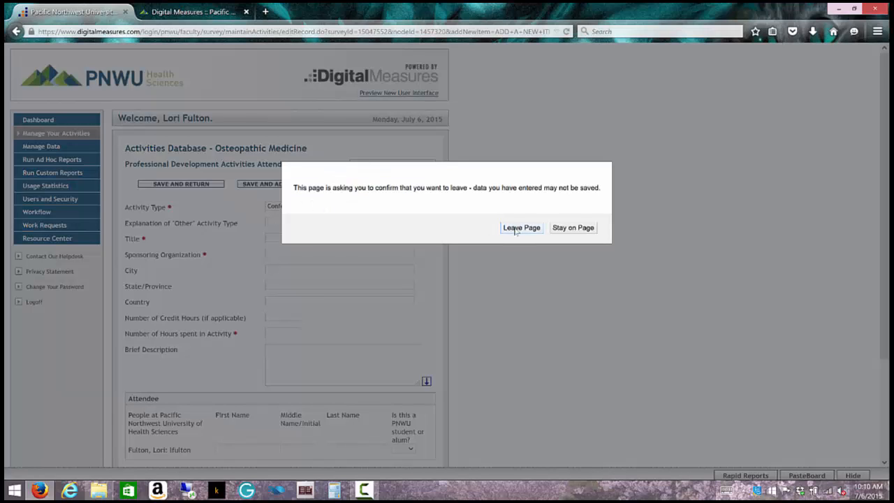
left_click(520, 228)
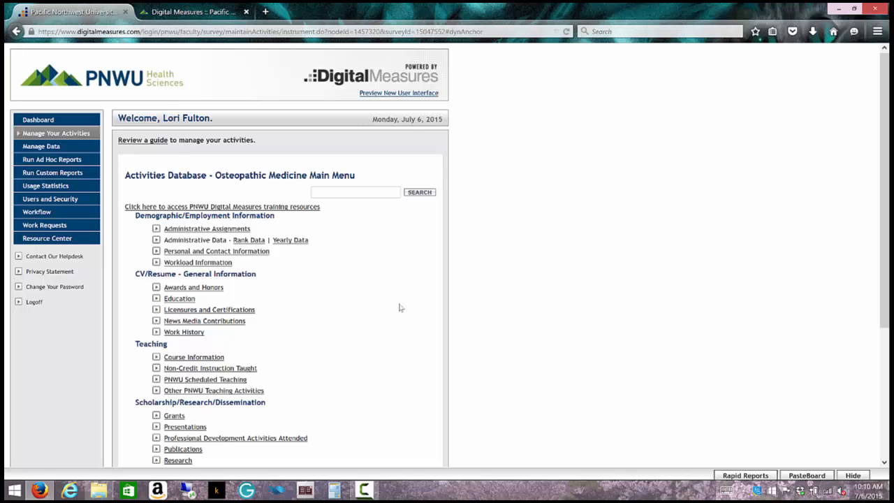
scroll(400, 307, "down", 1)
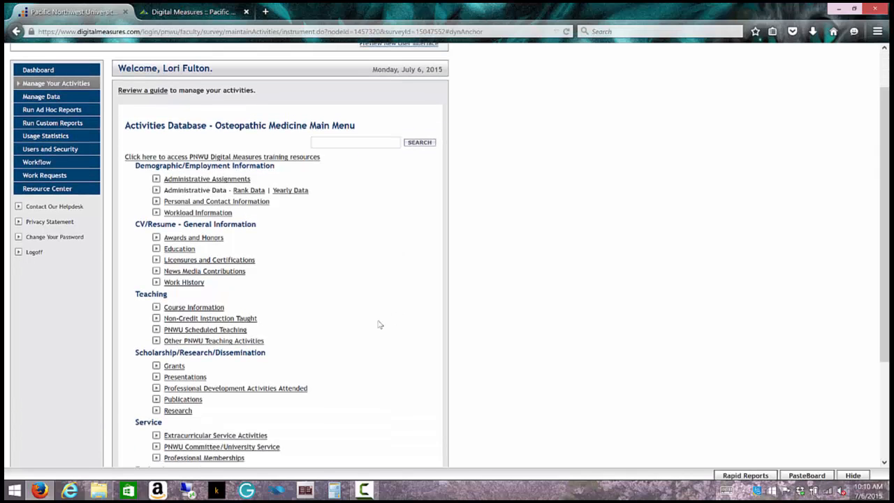
scroll(387, 343, "down", 1)
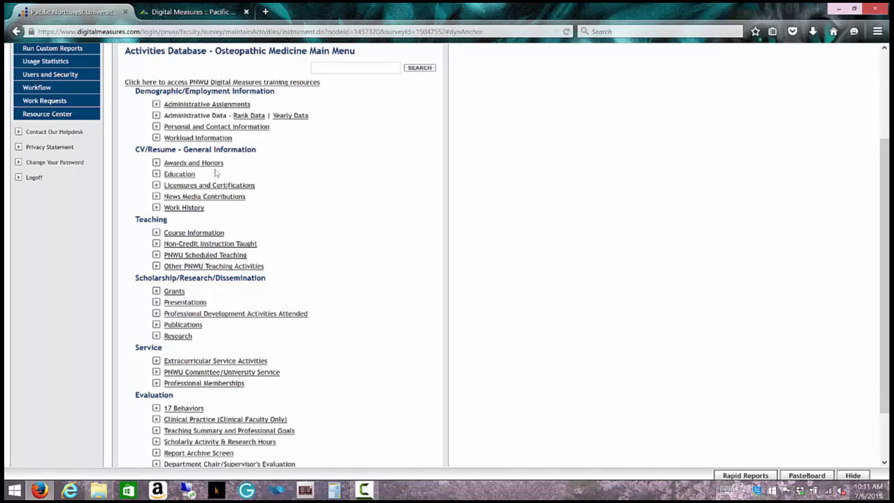
Step: In Work History, view the Yakima Regional entry unchanged, then re-save the Executive Adm. Asst record
left_click(194, 210)
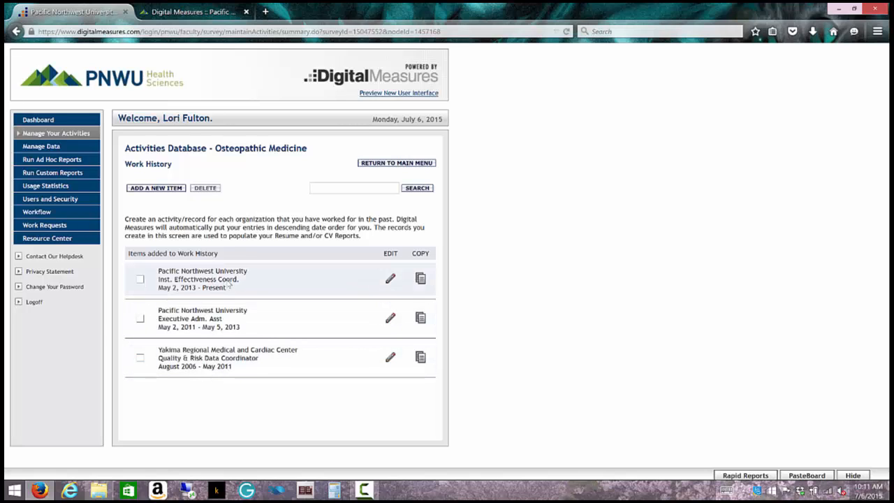
left_click(389, 357)
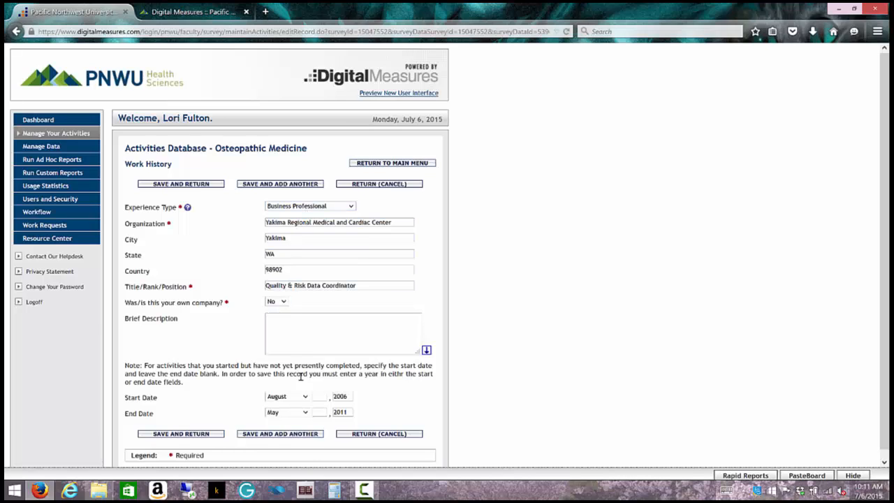
left_click(359, 434)
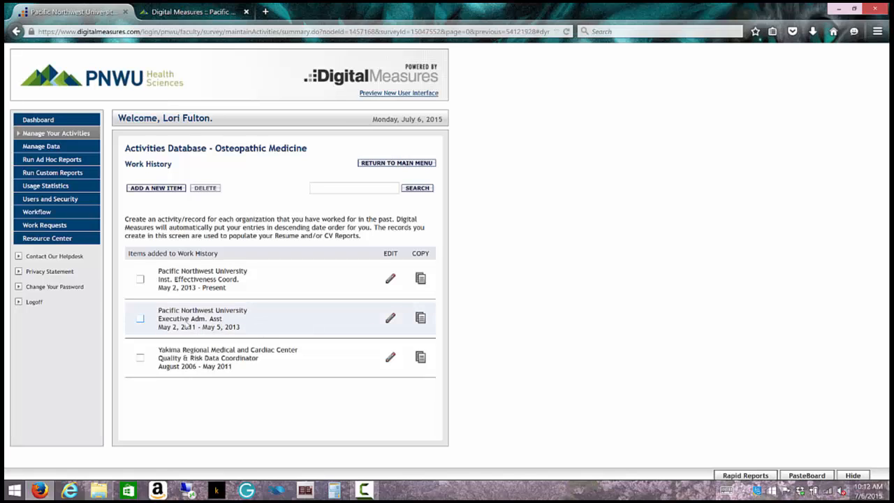
left_click(390, 320)
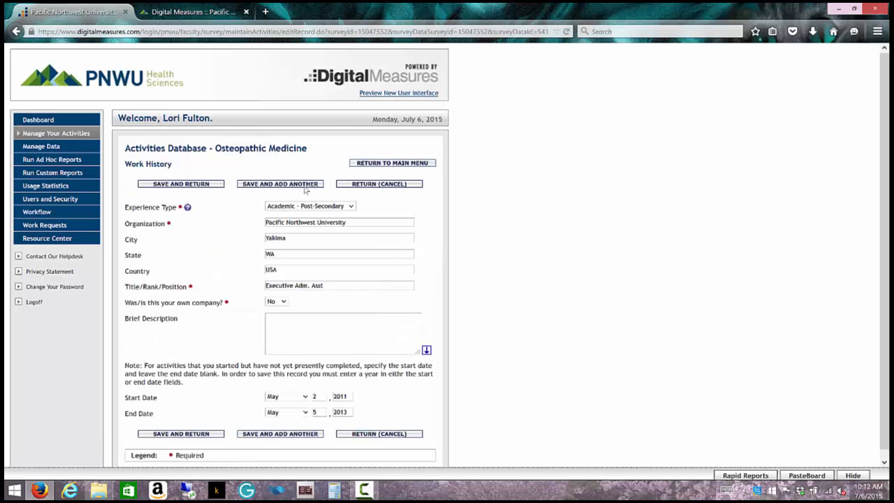
left_click(181, 184)
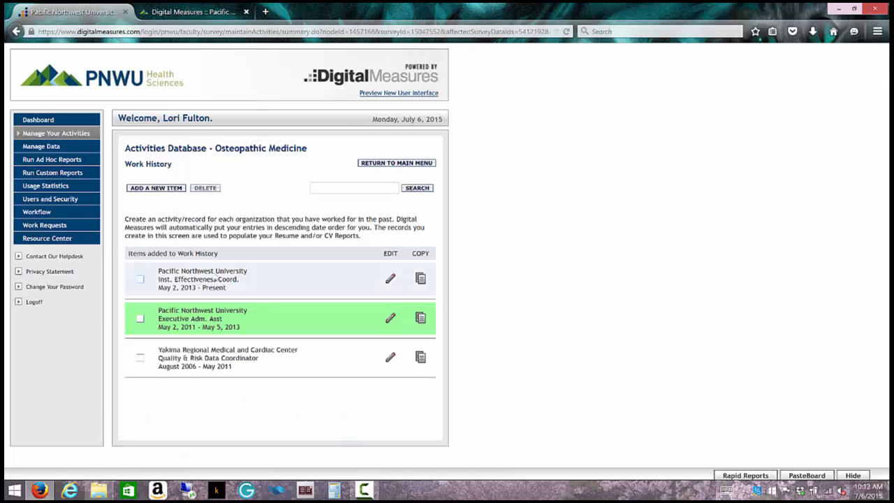
Step: Review the Inst. Effectiveness Coord. Work History record without saving, then return to the main menu
left_click(390, 280)
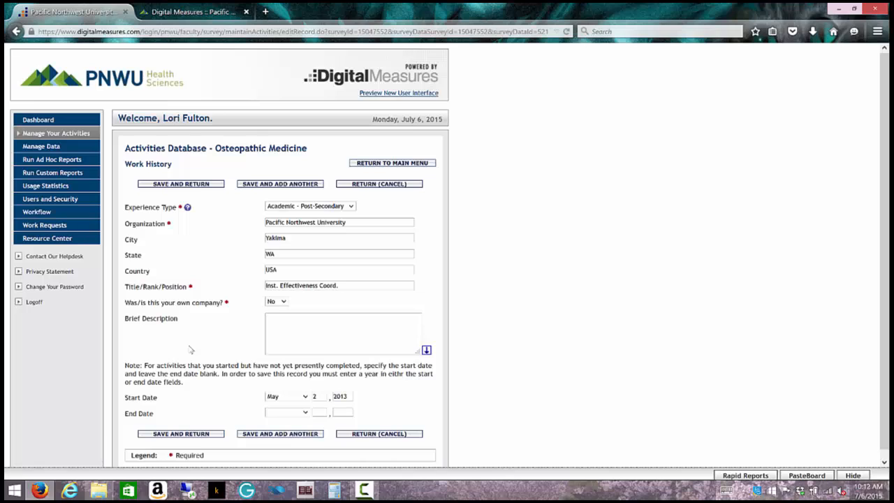
left_click(367, 184)
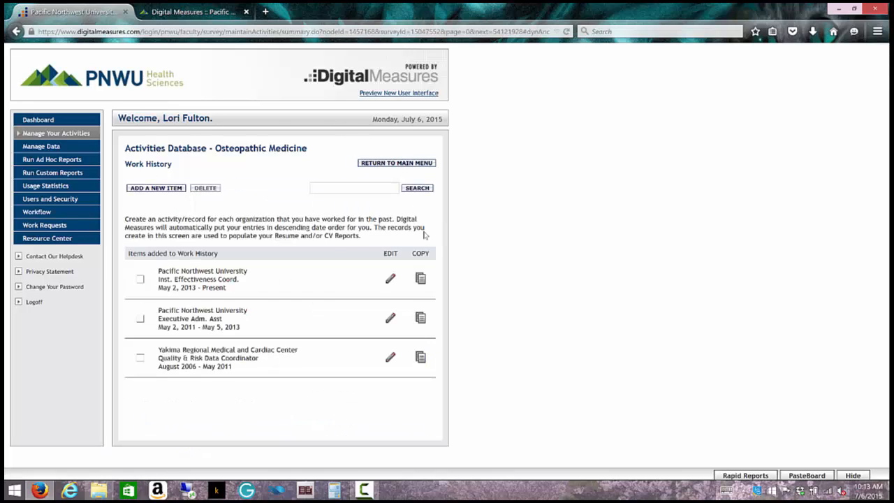
left_click(377, 163)
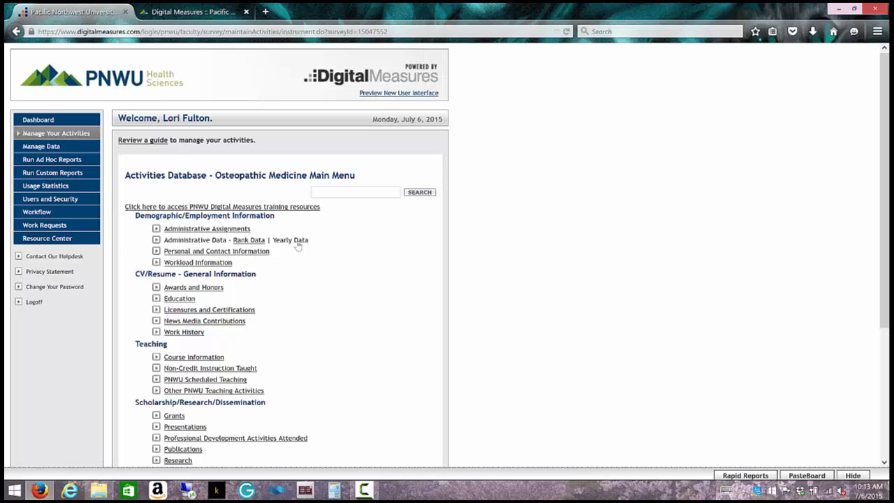
Step: Open Yearly Data and review the 2014-2015 OSAIE record without saving changes
left_click(293, 240)
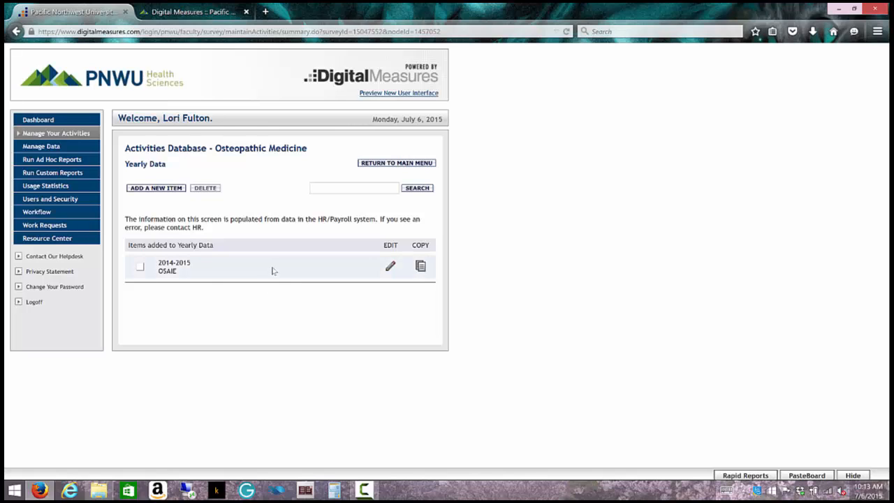
left_click(391, 271)
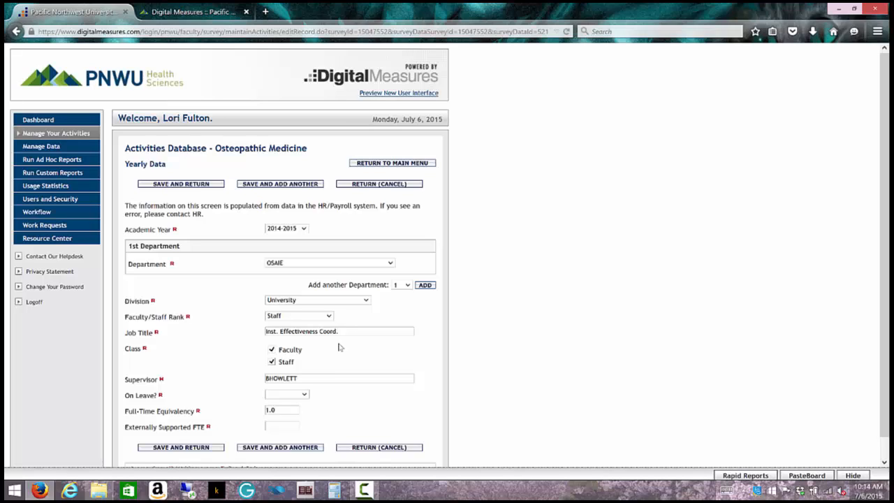
left_click(369, 447)
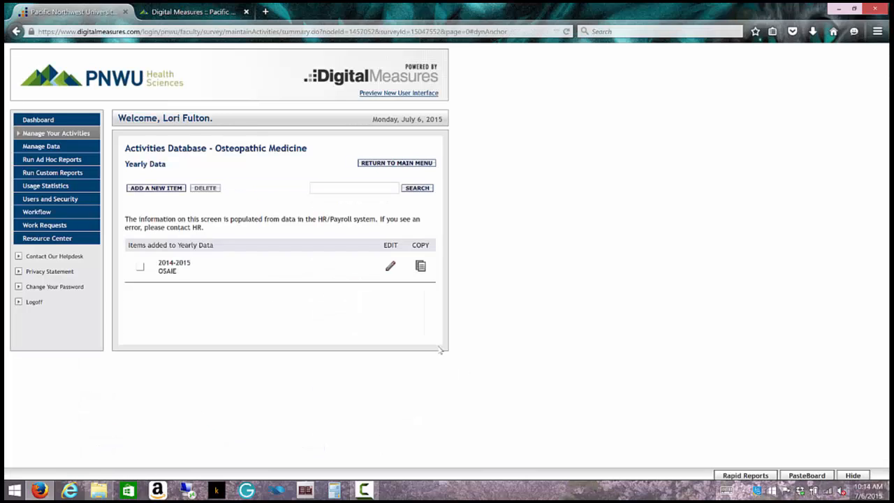
Step: Open Personal and Contact Information from the main menu, scroll through it, and return to the menu
left_click(390, 162)
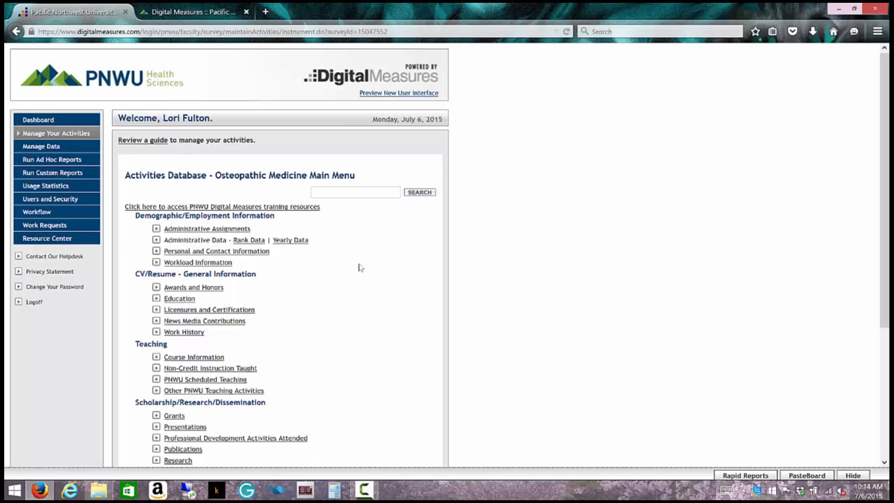
left_click(266, 257)
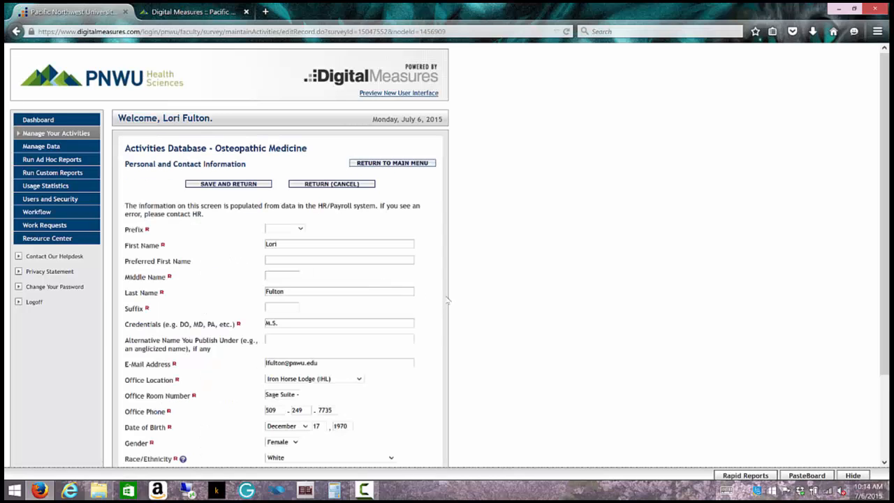
scroll(447, 302, "down", 1)
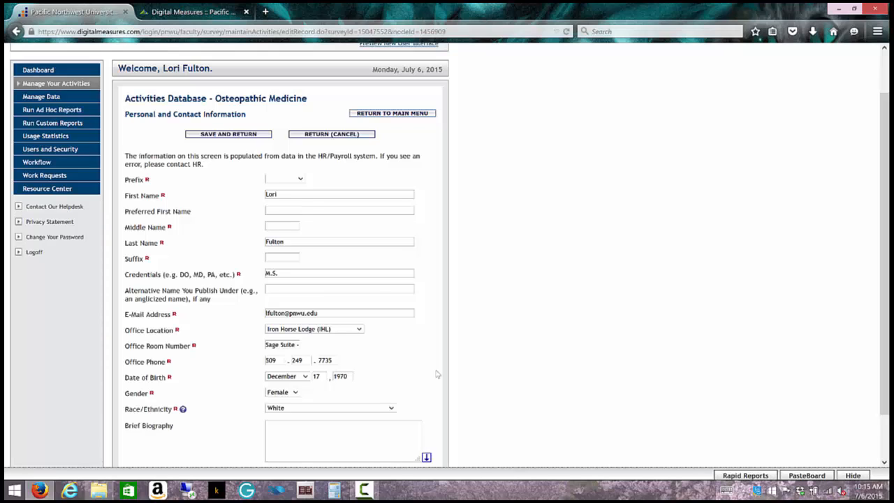
left_click(412, 113)
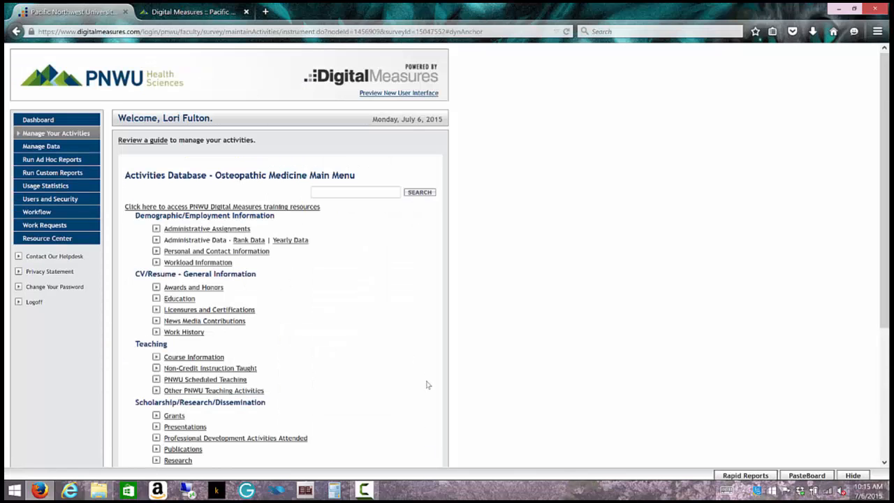
scroll(428, 385, "down", 2)
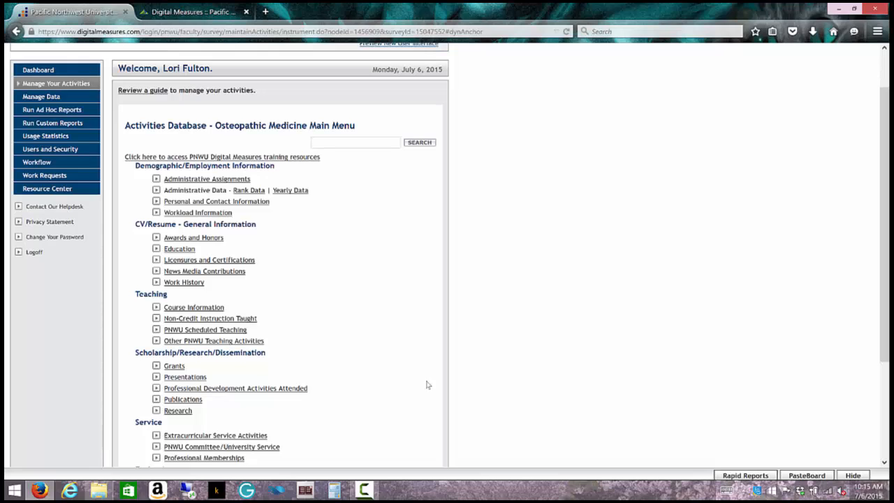
scroll(428, 384, "down", 3)
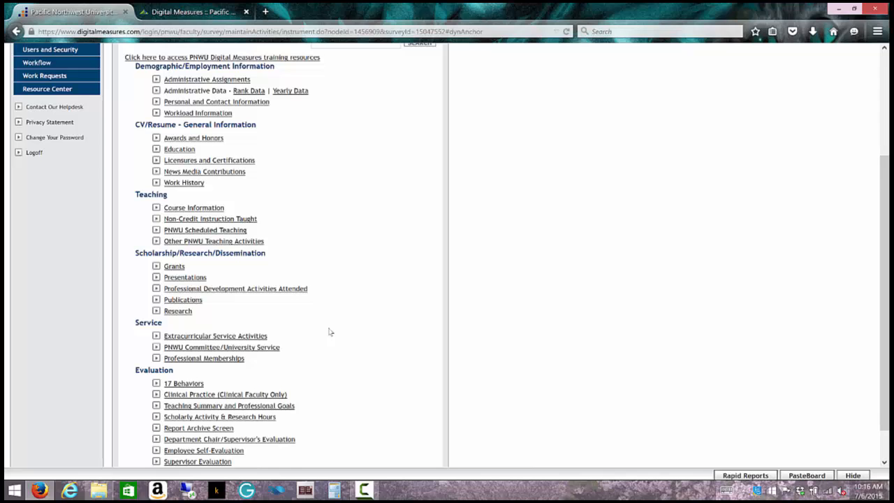
scroll(330, 332, "up", 1)
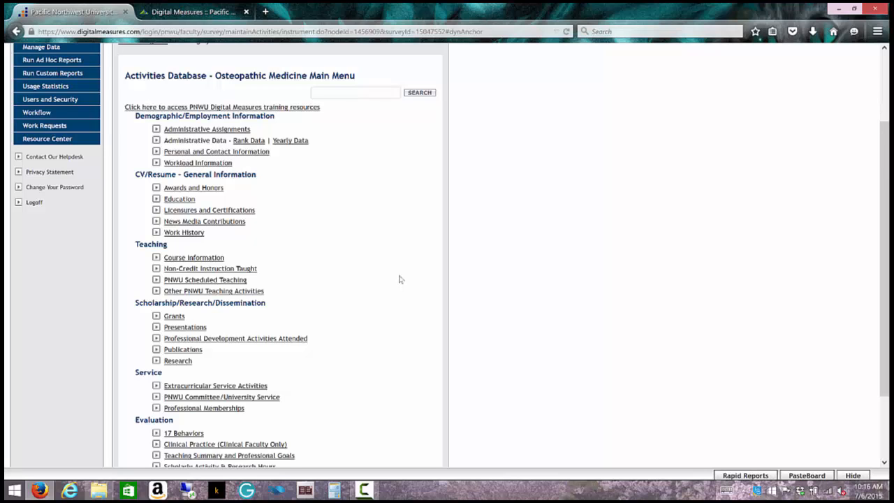
scroll(399, 279, "up", 3)
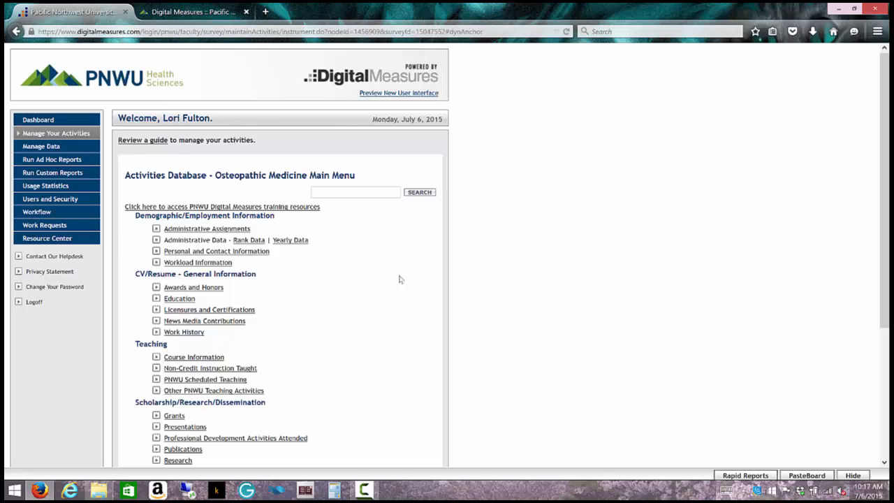
scroll(399, 279, "down", 2)
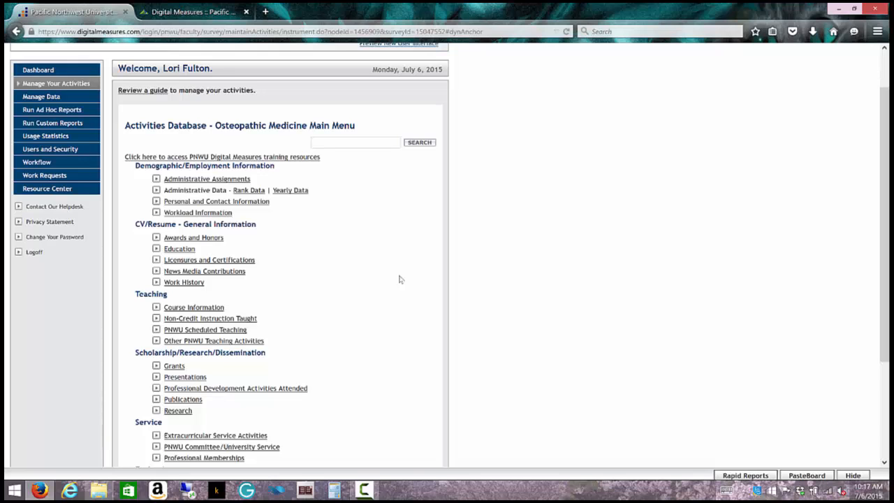
scroll(399, 279, "up", 3)
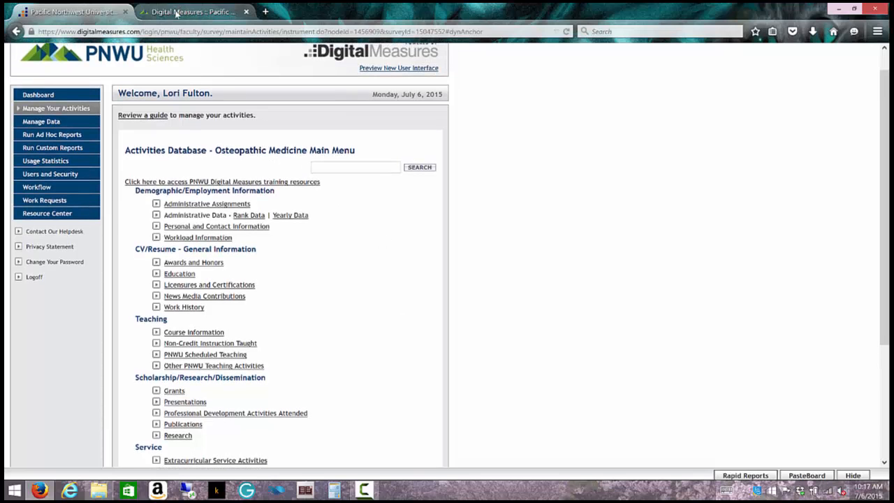
Step: Switch to the pnwu.edu Digital Measures page and scroll to its Staff and Supervisor Training Resources
left_click(176, 12)
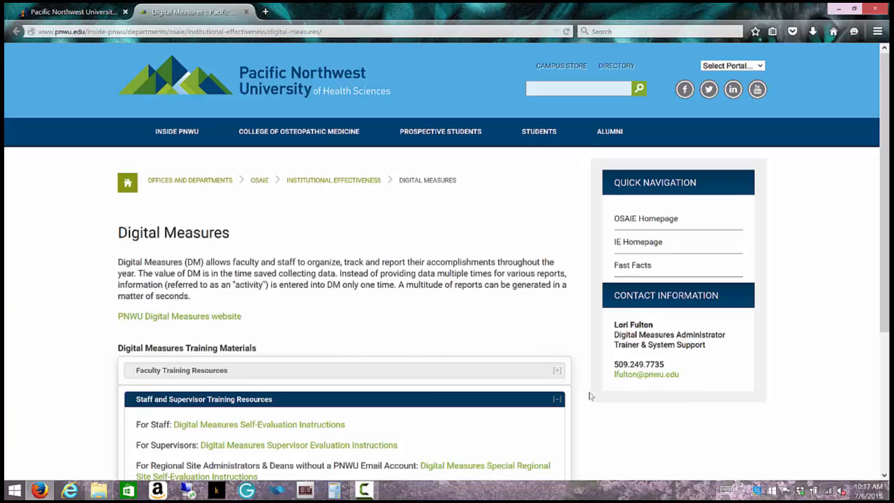
scroll(587, 395, "down", 2)
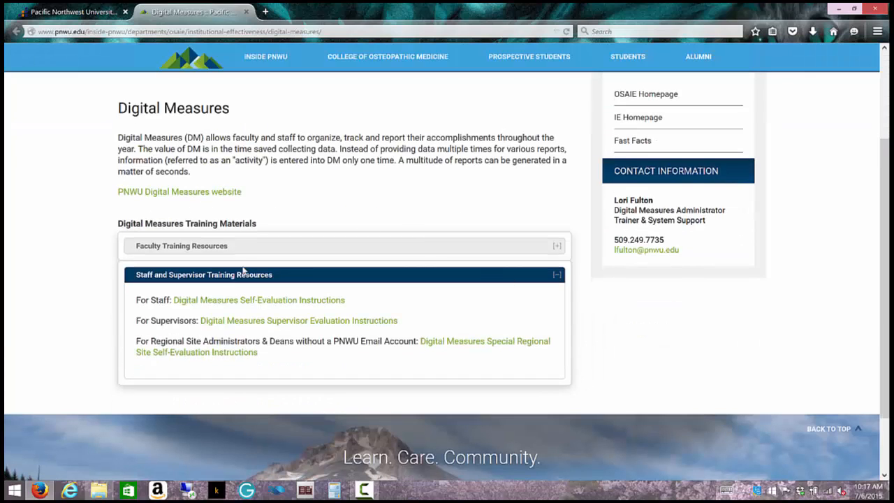